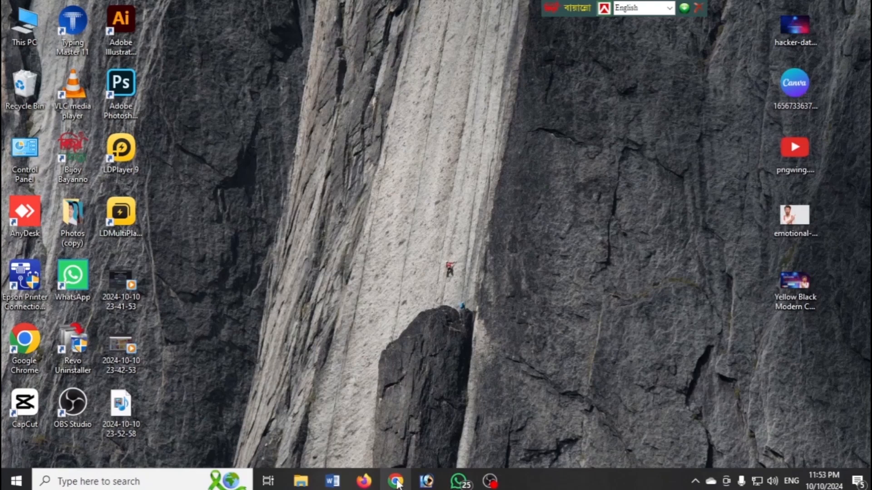
Launch Chrome, search the web for "canva", and open the Canva home page at canva.com.
{"action": "left_click", "coordinate": [396, 481]}
{"action": "left_click", "coordinate": [443, 282]}
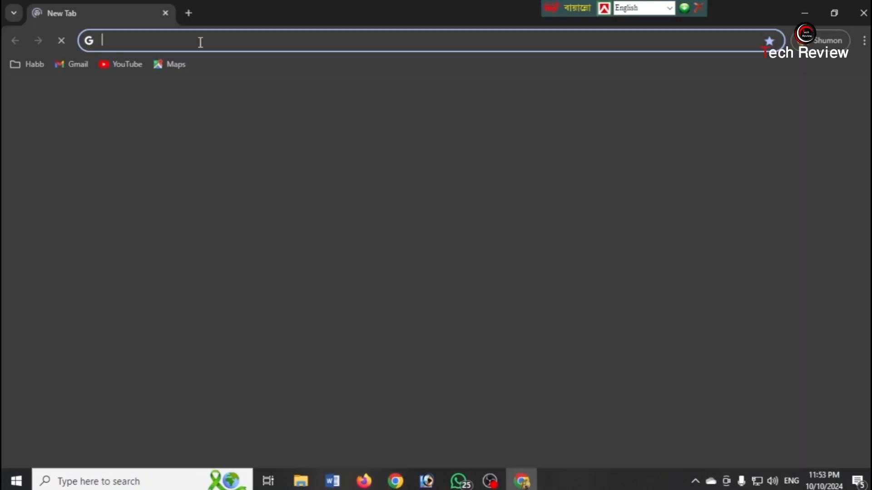
{"action": "left_click", "coordinate": [199, 41]}
{"action": "type", "text": "ca"}
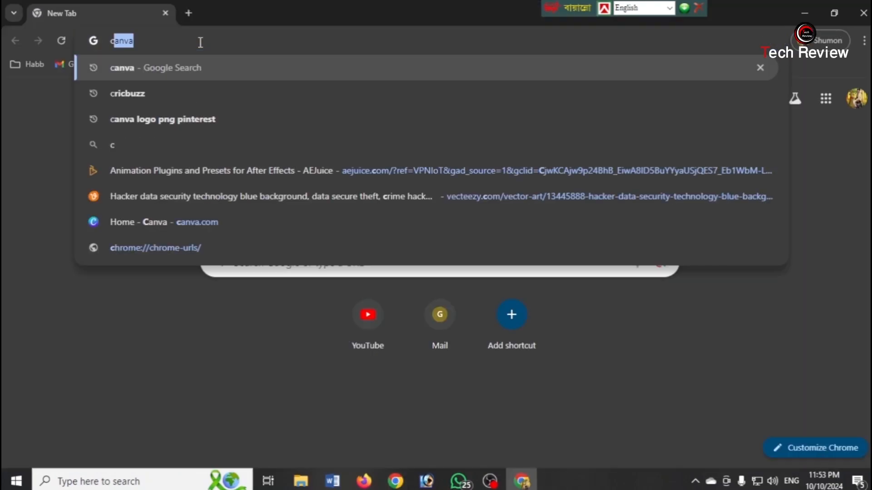
{"action": "type", "text": "n"}
{"action": "left_click", "coordinate": [119, 68]}
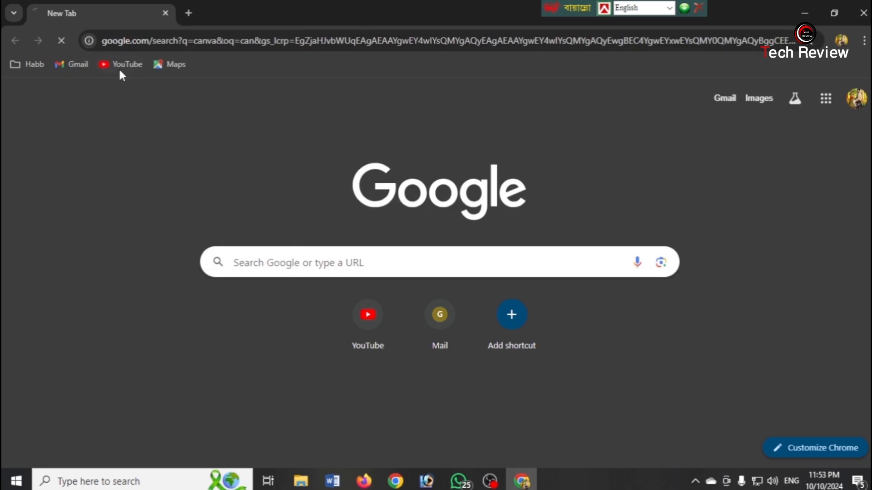
{"action": "left_click", "coordinate": [212, 220]}
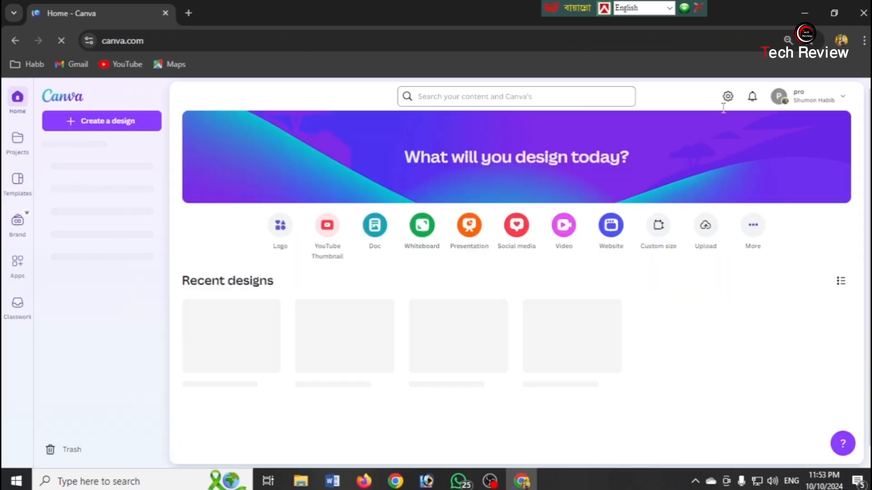
Search Canva's content for "thumbnail".
{"action": "left_click", "coordinate": [511, 98]}
{"action": "type", "text": "th"}
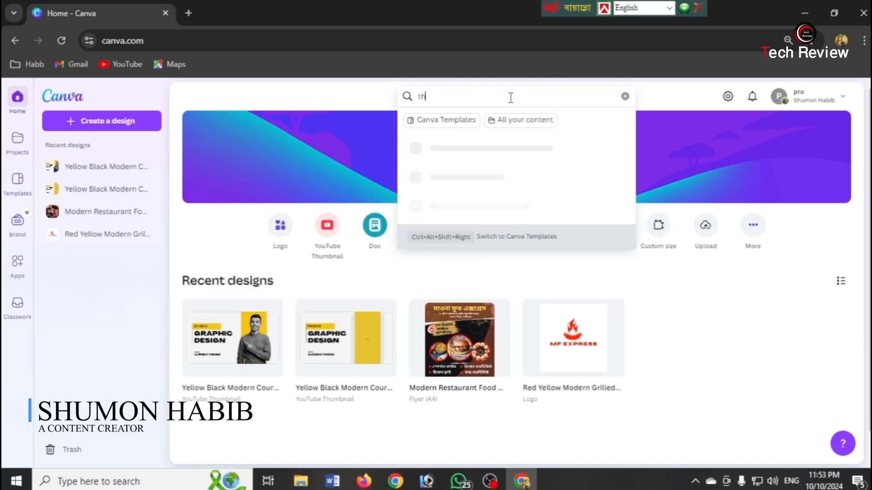
{"action": "type", "text": "umbnail"}
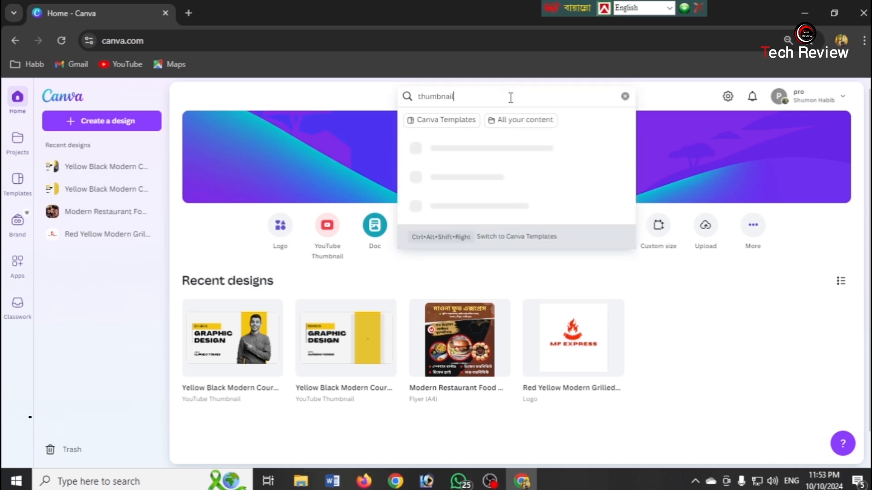
{"action": "key", "text": "Return"}
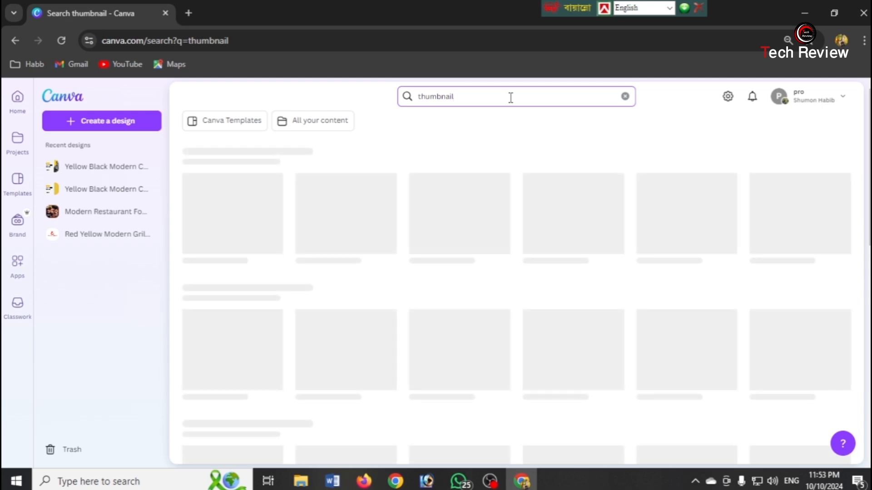
Choose the Yellow Black Modern Course YouTube Thumbnail template and open it for customizing.
{"action": "scroll", "coordinate": [345, 313], "scroll_direction": "down", "scroll_amount": 5}
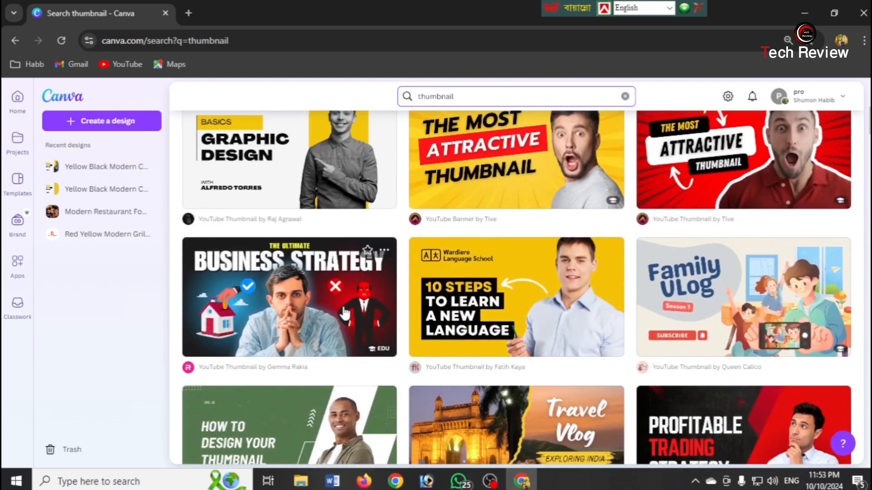
{"action": "scroll", "coordinate": [344, 314], "scroll_direction": "up", "scroll_amount": 2}
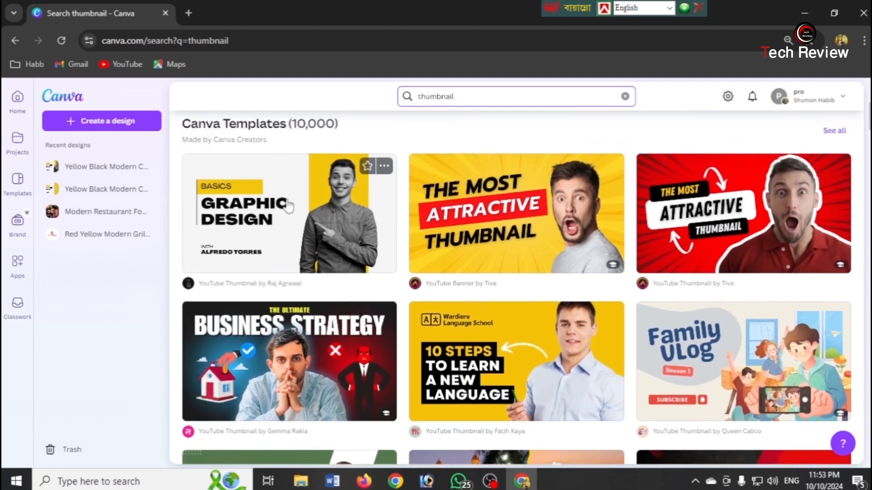
{"action": "left_click", "coordinate": [286, 203]}
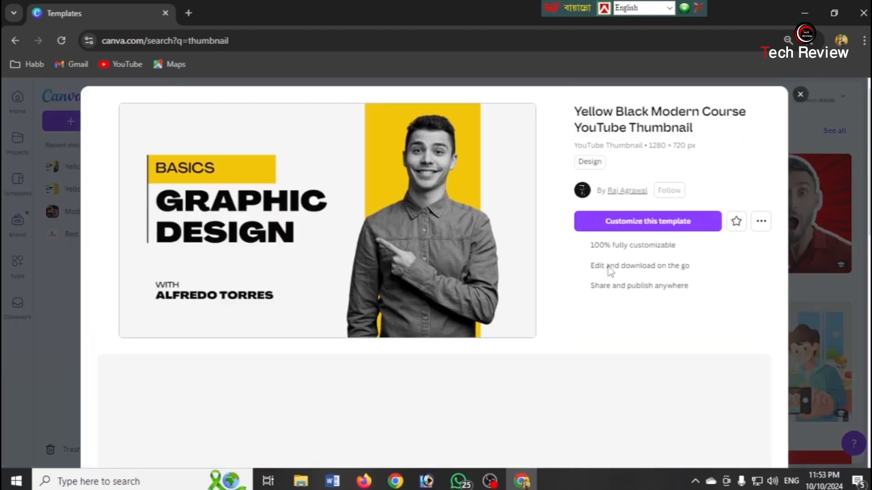
{"action": "left_click", "coordinate": [631, 224]}
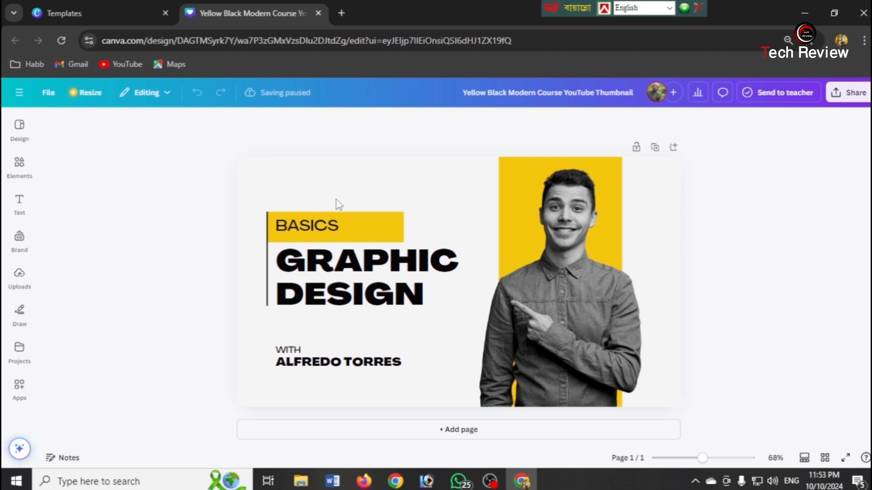
Delete all template elements from the page: the texts, the yellow shapes, the vertical line and the man's photo.
{"action": "left_click_drag", "start_coordinate": [327, 193], "coordinate": [366, 372]}
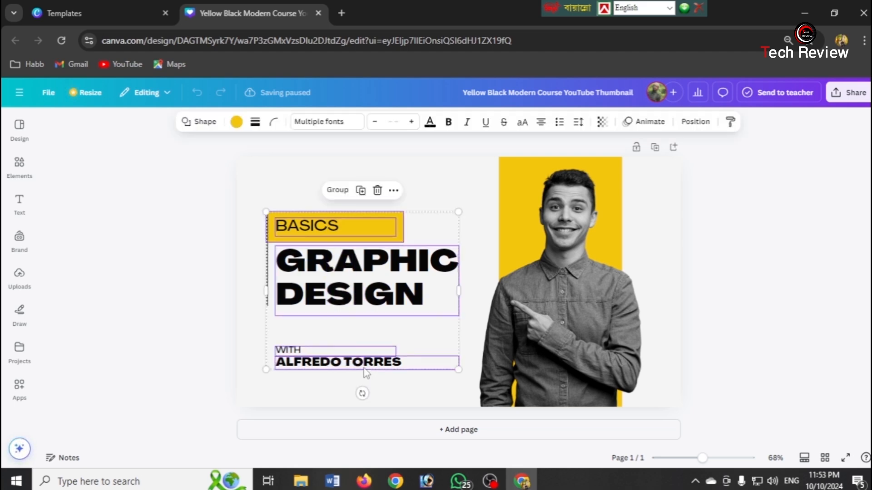
{"action": "key", "text": "Delete"}
{"action": "left_click_drag", "start_coordinate": [302, 281], "coordinate": [248, 270]}
{"action": "key", "text": "Delete"}
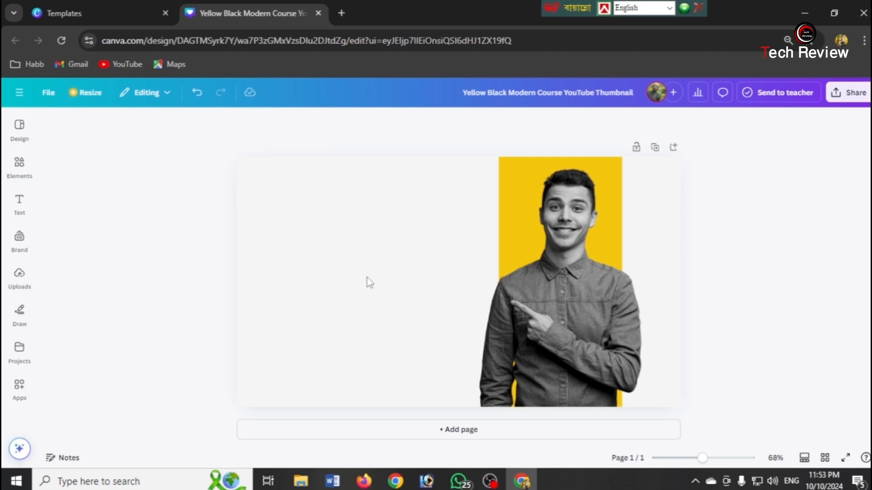
{"action": "left_click_drag", "start_coordinate": [442, 222], "coordinate": [697, 350]}
{"action": "key", "text": "Delete"}
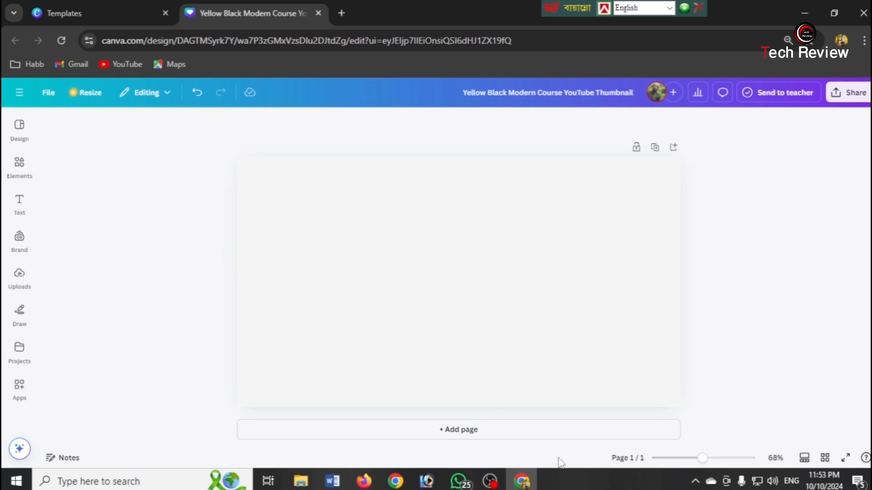
Search Google in a new browser tab for "hacker background" and show the image results.
{"action": "left_click", "coordinate": [342, 13]}
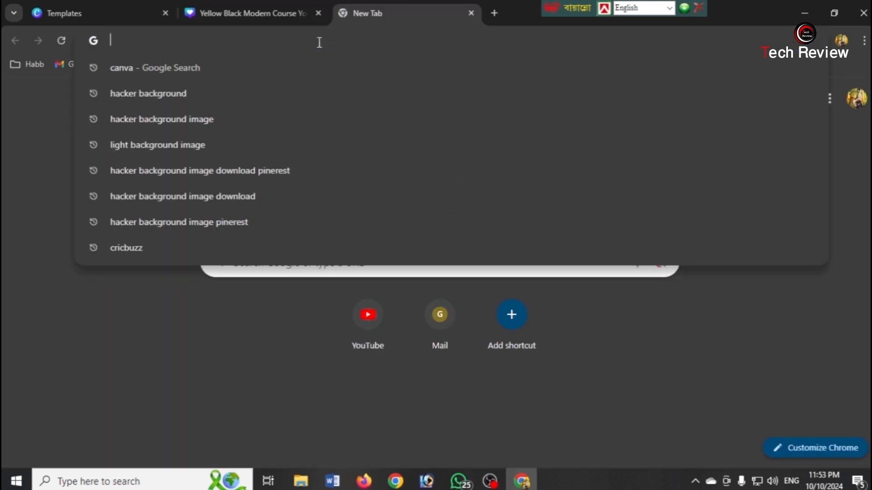
{"action": "type", "text": "ha"}
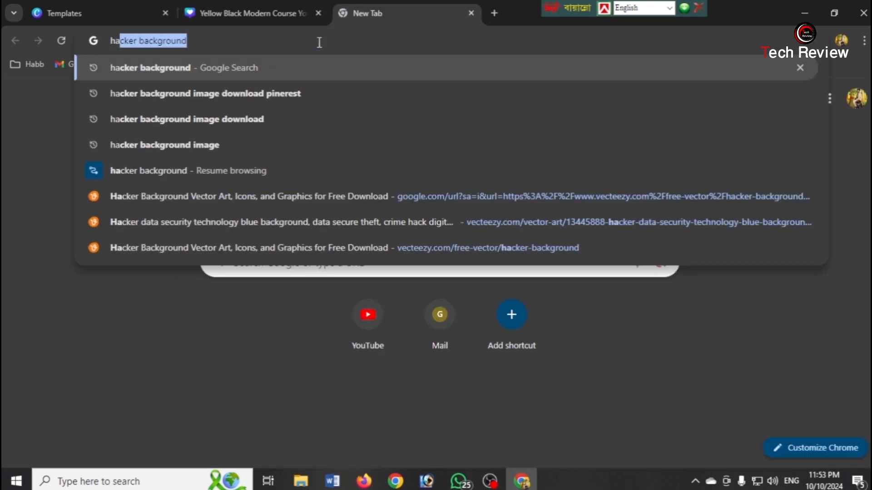
{"action": "type", "text": "ker"}
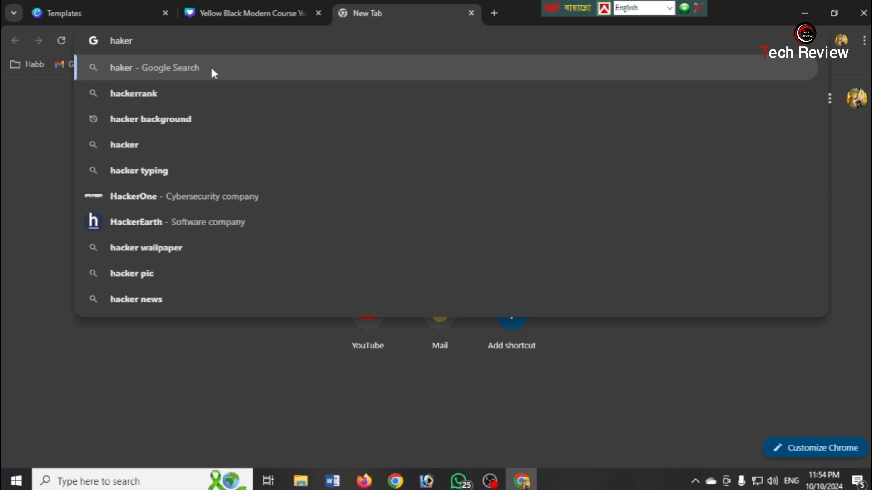
{"action": "left_click", "coordinate": [199, 120]}
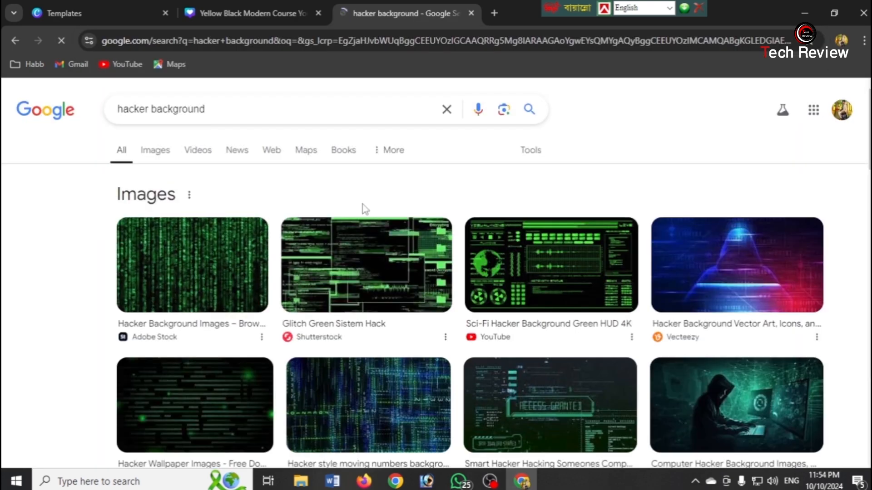
{"action": "left_click", "coordinate": [155, 152]}
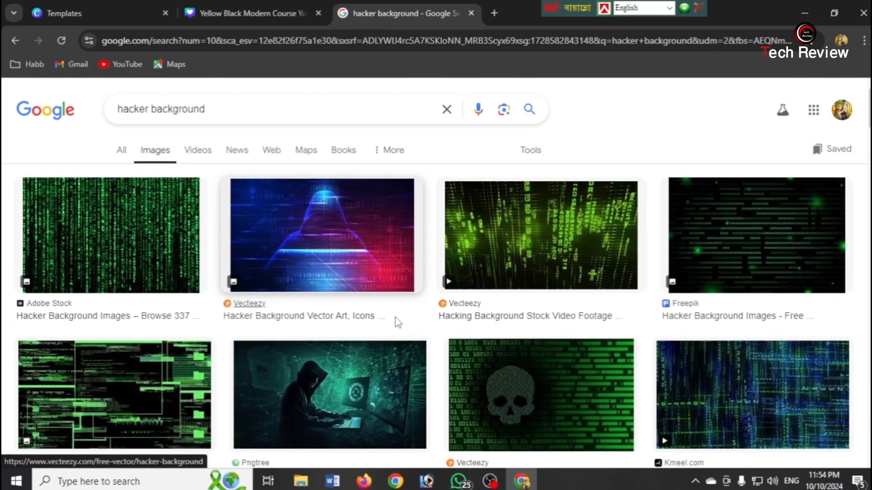
Preview the blue and red hooded hacker image from Vecteezy and visit its source site.
{"action": "scroll", "coordinate": [394, 318], "scroll_direction": "down", "scroll_amount": 5}
{"action": "scroll", "coordinate": [394, 318], "scroll_direction": "up", "scroll_amount": 5}
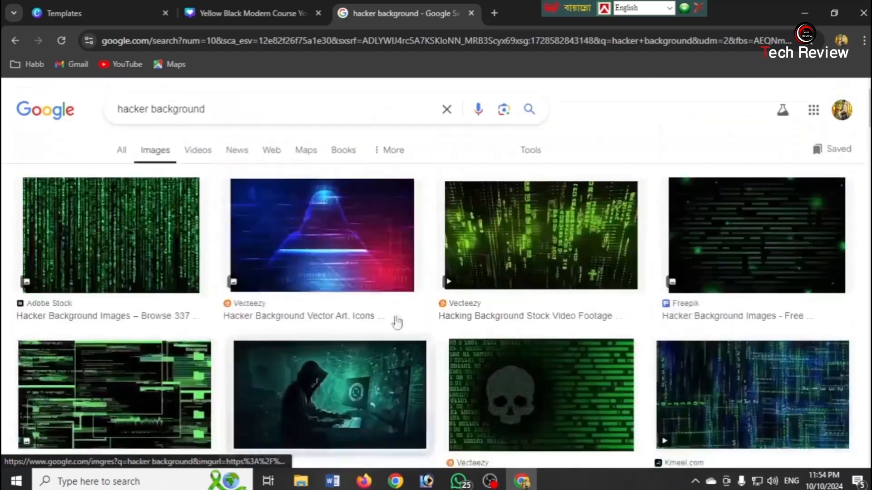
{"action": "left_click", "coordinate": [334, 249]}
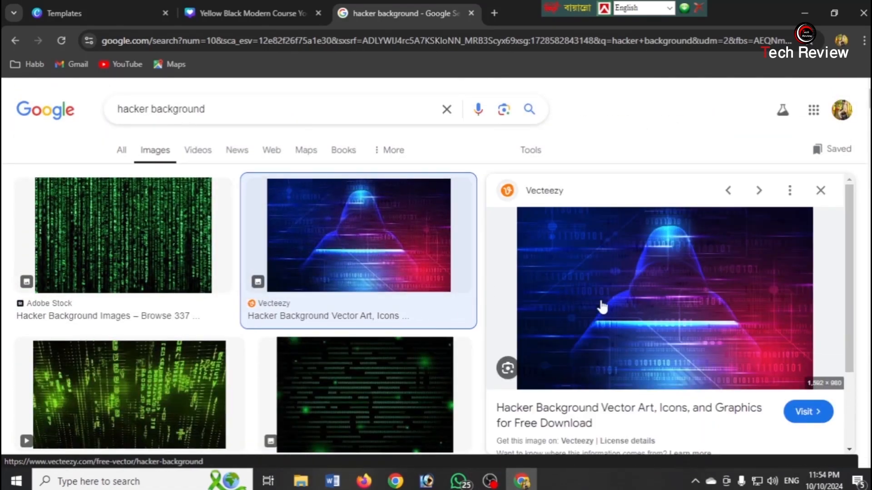
{"action": "left_click", "coordinate": [617, 304]}
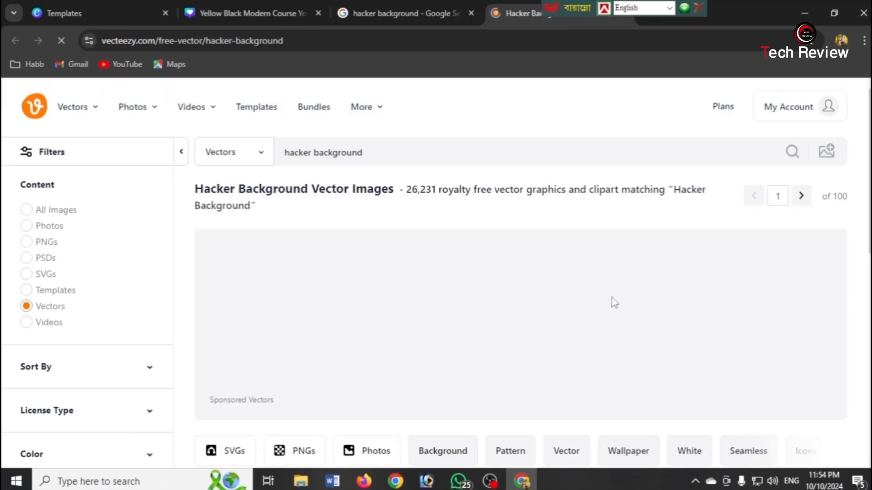
Find the blue and red hooded hacker vector among the Vecteezy results and view its detail page.
{"action": "scroll", "coordinate": [402, 294], "scroll_direction": "down", "scroll_amount": 3}
{"action": "scroll", "coordinate": [354, 312], "scroll_direction": "down", "scroll_amount": 2}
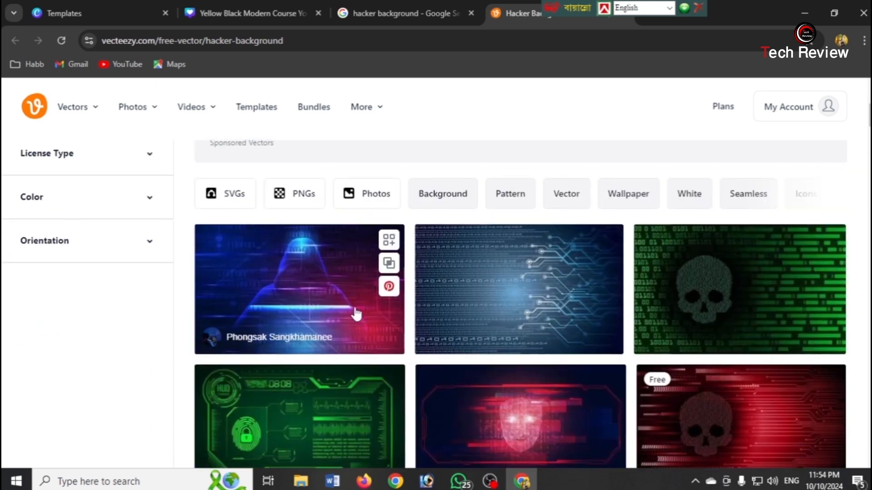
{"action": "scroll", "coordinate": [345, 306], "scroll_direction": "up", "scroll_amount": 4}
{"action": "scroll", "coordinate": [396, 302], "scroll_direction": "down", "scroll_amount": 5}
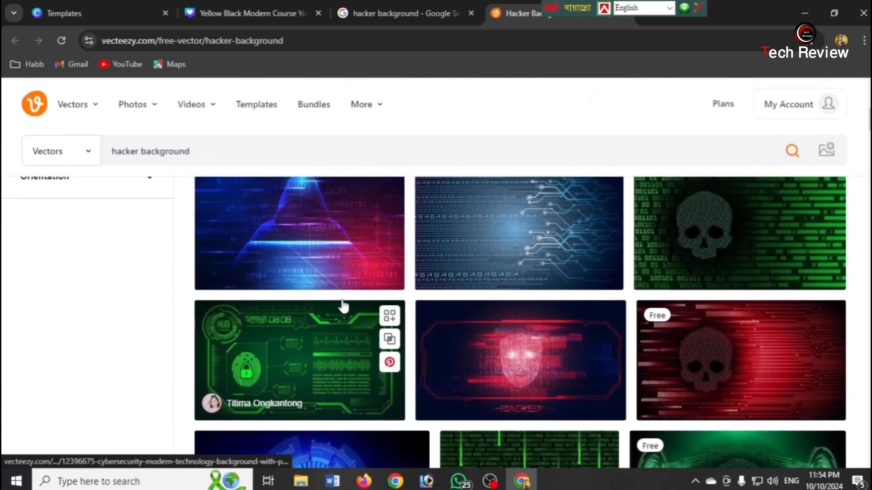
{"action": "left_click", "coordinate": [318, 264]}
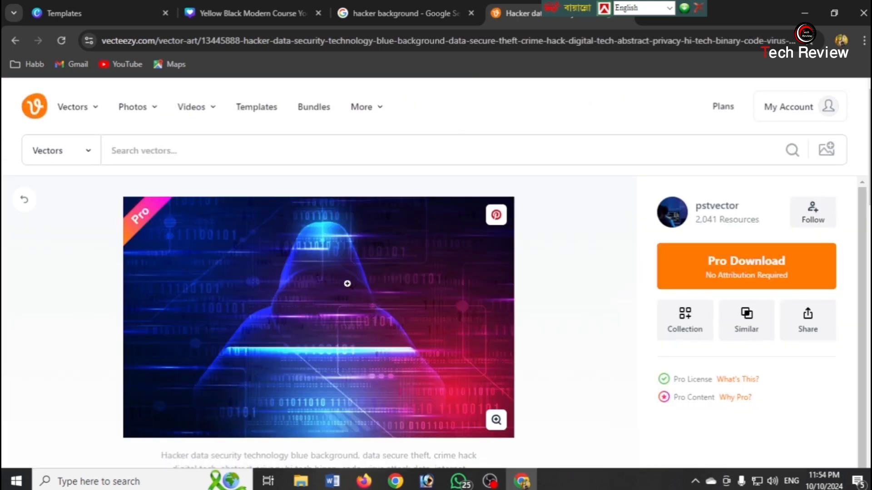
{"action": "scroll", "coordinate": [290, 265], "scroll_direction": "down", "scroll_amount": 4}
{"action": "scroll", "coordinate": [302, 267], "scroll_direction": "up", "scroll_amount": 3}
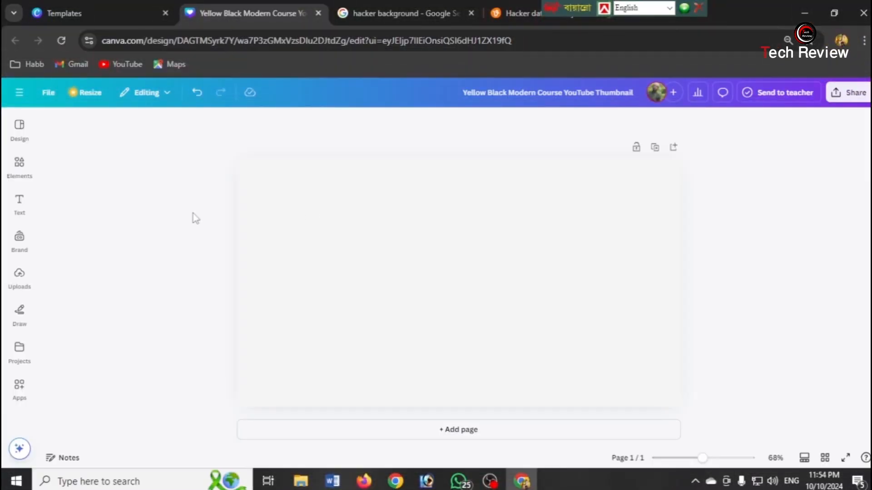
Return to the thumbnail design and upload the hacker-data-security-technology-blue-background image from the Desktop folder.
{"action": "left_click", "coordinate": [20, 281]}
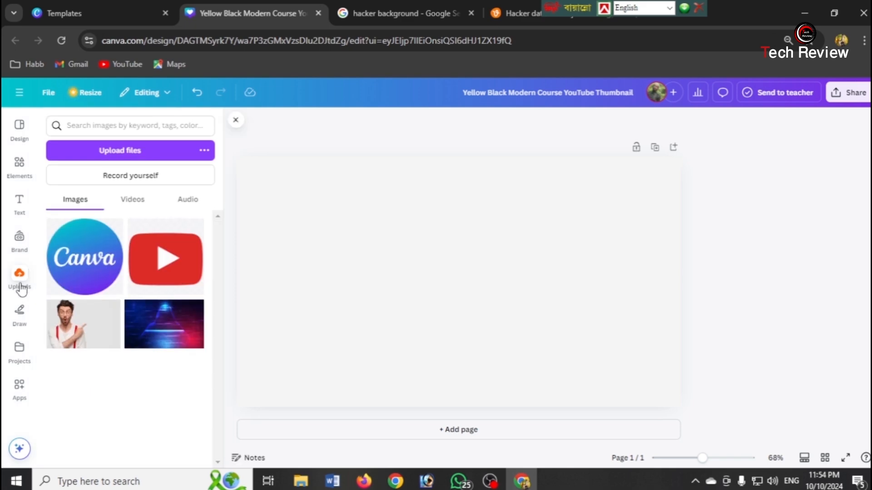
{"action": "left_click", "coordinate": [98, 152]}
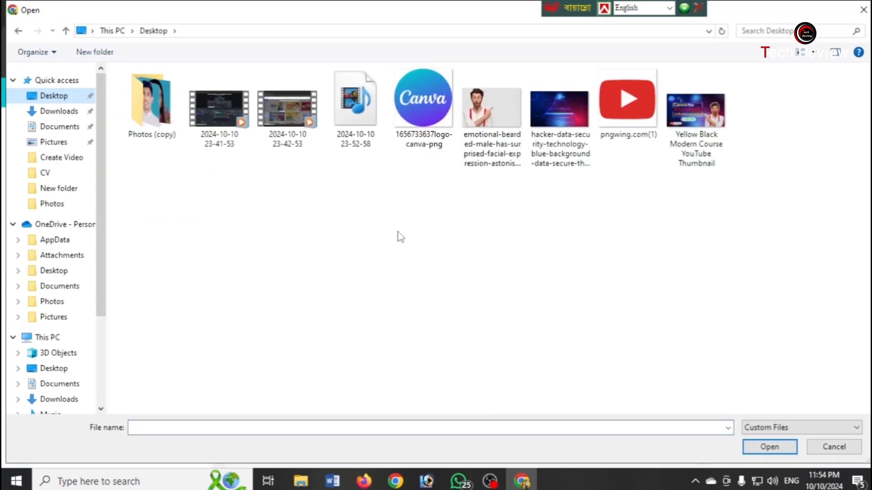
{"action": "left_click", "coordinate": [559, 126]}
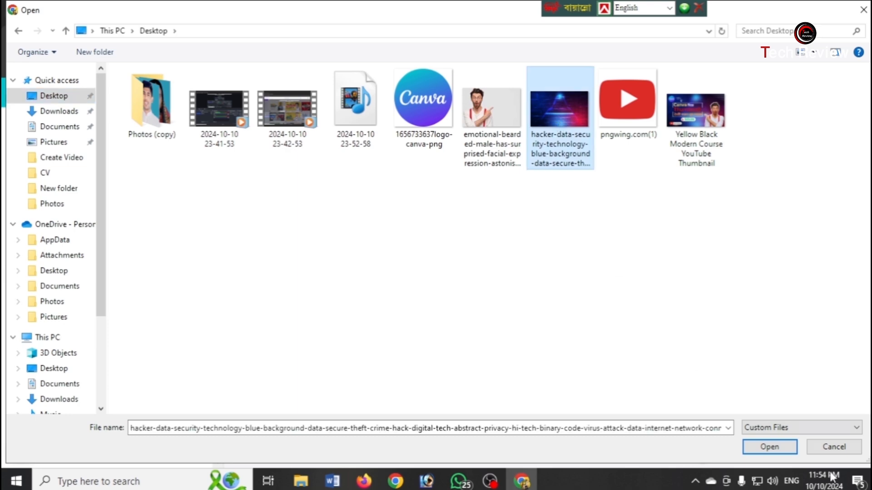
{"action": "left_click", "coordinate": [767, 447]}
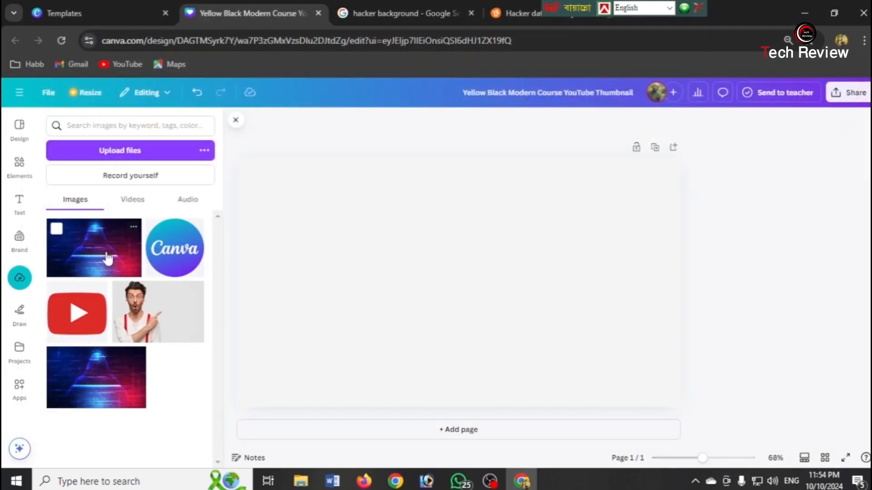
Place the uploaded hacker image on the blank page and enlarge it to cover the canvas as a background.
{"action": "left_click_drag", "start_coordinate": [95, 254], "coordinate": [338, 218]}
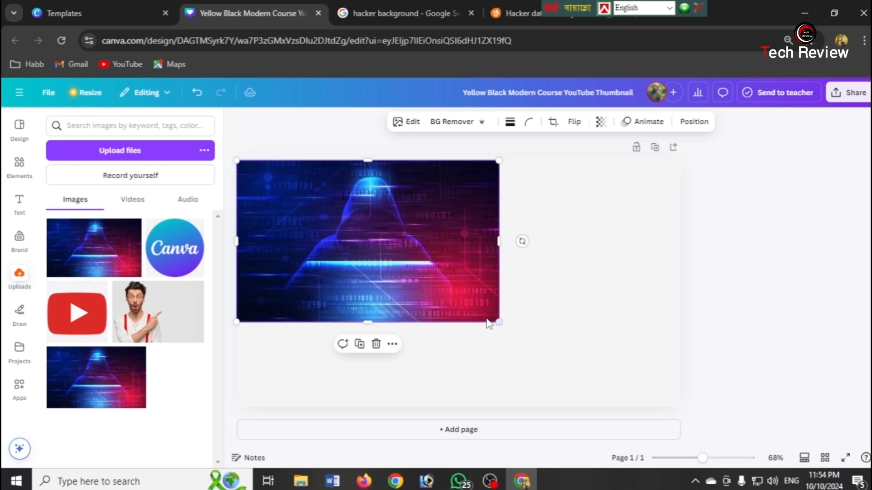
{"action": "left_click_drag", "start_coordinate": [497, 320], "coordinate": [644, 411]}
{"action": "left_click_drag", "start_coordinate": [644, 283], "coordinate": [683, 286]}
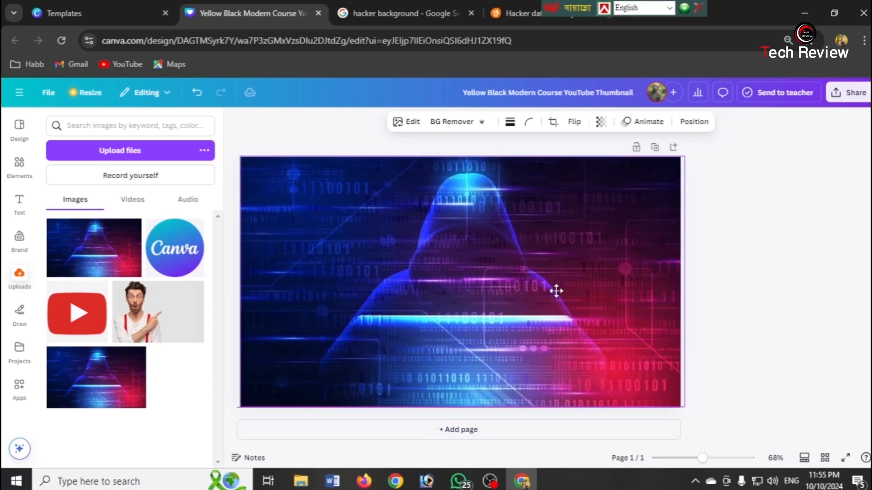
{"action": "left_click", "coordinate": [557, 286]}
{"action": "left_click", "coordinate": [767, 299]}
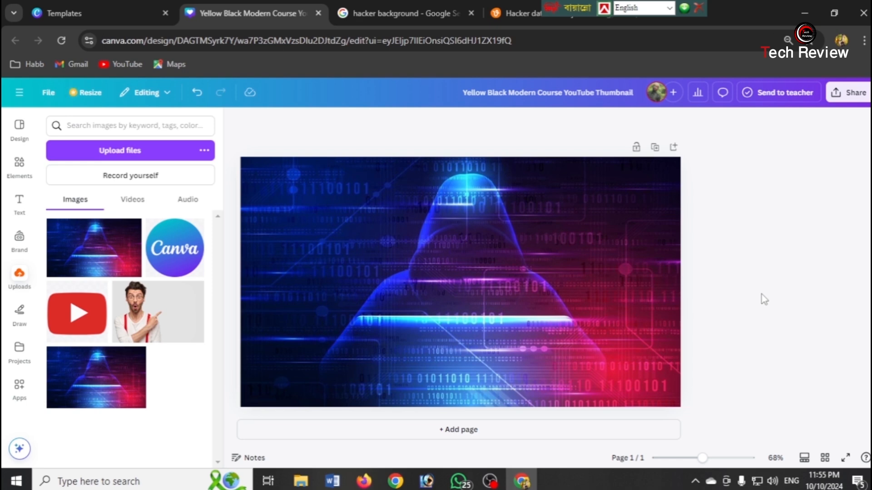
Blur the entire hacker background image using a blur brush with size 100 and intensity 100.
{"action": "left_click", "coordinate": [568, 278]}
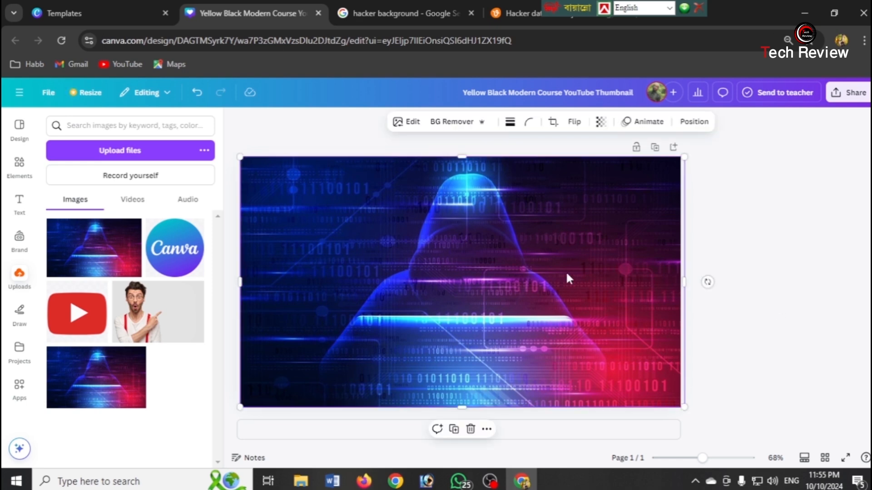
{"action": "left_click", "coordinate": [406, 128]}
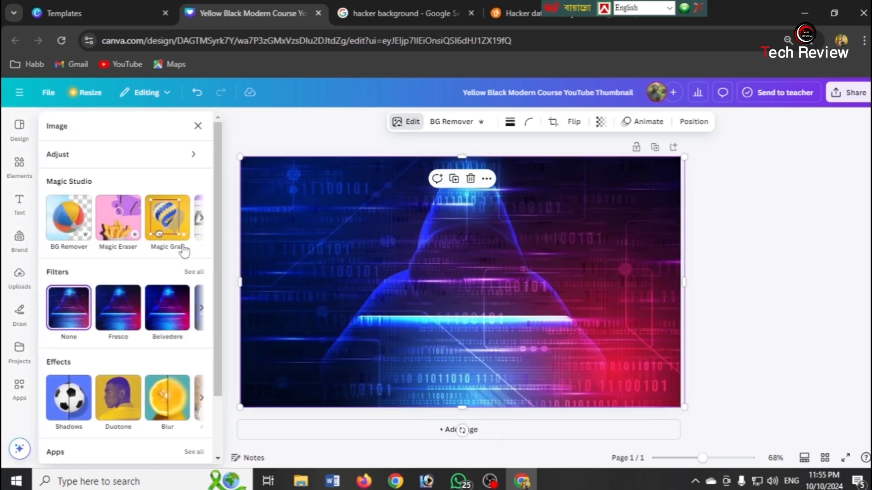
{"action": "scroll", "coordinate": [182, 247], "scroll_direction": "down", "scroll_amount": 2}
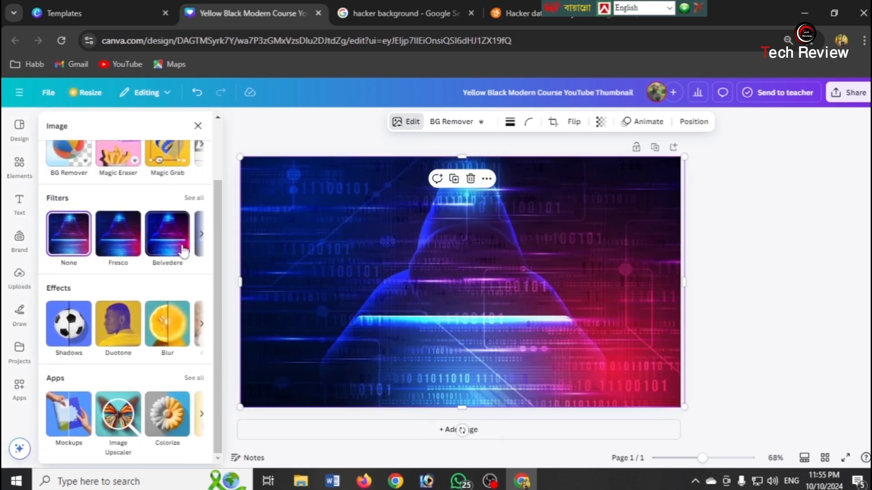
{"action": "left_click", "coordinate": [175, 335]}
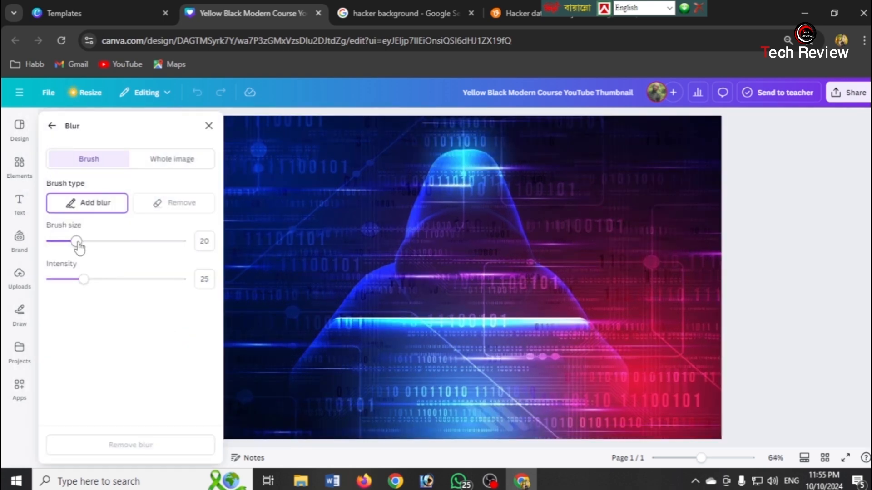
{"action": "left_click_drag", "start_coordinate": [78, 247], "coordinate": [207, 251]}
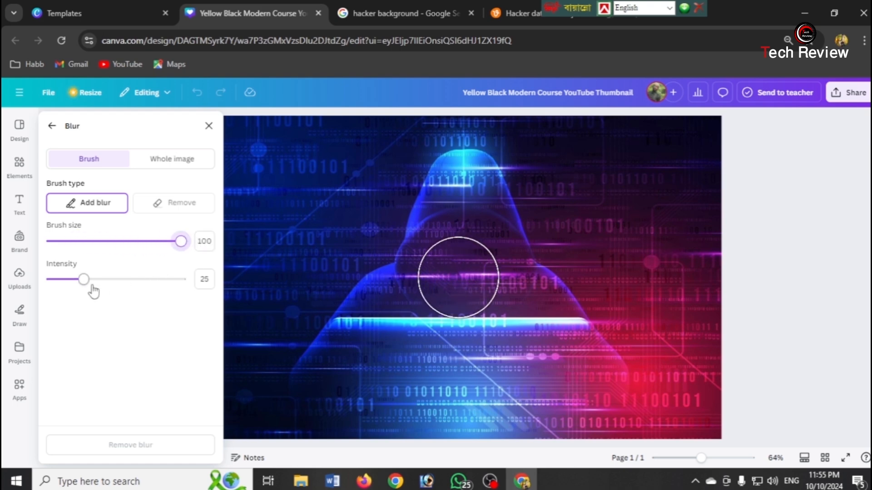
{"action": "left_click_drag", "start_coordinate": [85, 281], "coordinate": [196, 287]}
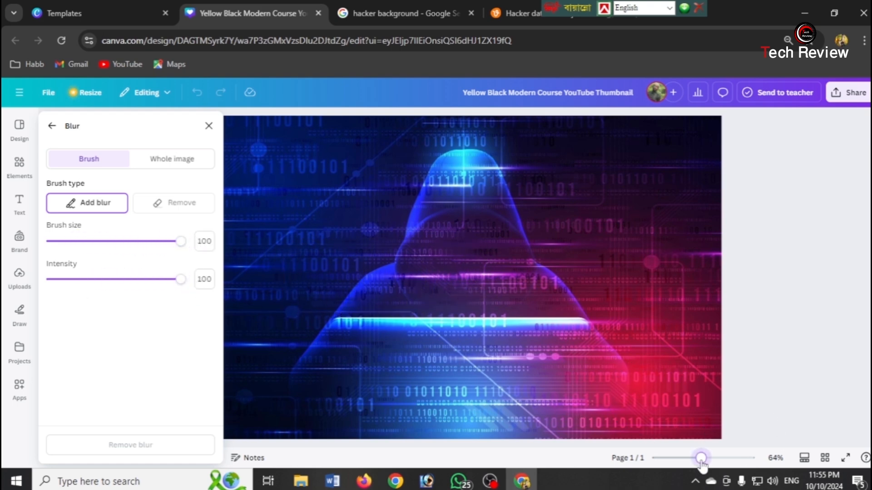
{"action": "left_click_drag", "start_coordinate": [701, 458], "coordinate": [692, 459]}
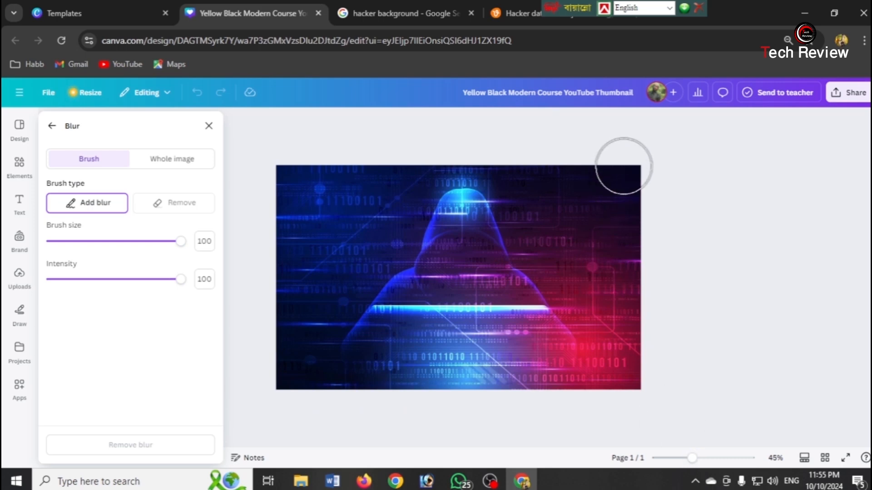
{"action": "mouse_move", "coordinate": [623, 167]}
{"action": "left_mouse_down"}
{"action": "mouse_move", "coordinate": [648, 398]}
{"action": "mouse_move", "coordinate": [616, 205]}
{"action": "mouse_move", "coordinate": [613, 390]}
{"action": "mouse_move", "coordinate": [601, 380]}
{"action": "mouse_move", "coordinate": [580, 146]}
{"action": "mouse_move", "coordinate": [576, 282]}
{"action": "mouse_move", "coordinate": [559, 420]}
{"action": "mouse_move", "coordinate": [557, 113]}
{"action": "mouse_move", "coordinate": [521, 261]}
{"action": "mouse_move", "coordinate": [516, 420]}
{"action": "mouse_move", "coordinate": [518, 176]}
{"action": "mouse_move", "coordinate": [500, 171]}
{"action": "mouse_move", "coordinate": [492, 297]}
{"action": "mouse_move", "coordinate": [457, 186]}
{"action": "mouse_move", "coordinate": [448, 322]}
{"action": "mouse_move", "coordinate": [413, 294]}
{"action": "mouse_move", "coordinate": [408, 351]}
{"action": "mouse_move", "coordinate": [382, 192]}
{"action": "mouse_move", "coordinate": [362, 407]}
{"action": "mouse_move", "coordinate": [349, 297]}
{"action": "mouse_move", "coordinate": [305, 215]}
{"action": "mouse_move", "coordinate": [277, 210]}
{"action": "mouse_move", "coordinate": [308, 375]}
{"action": "mouse_move", "coordinate": [324, 168]}
{"action": "mouse_move", "coordinate": [317, 436]}
{"action": "left_mouse_up"}
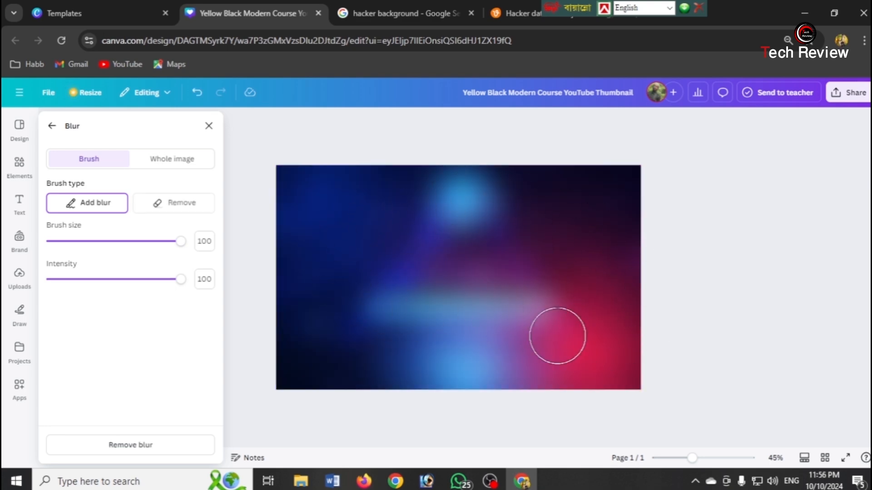
{"action": "left_click", "coordinate": [53, 126]}
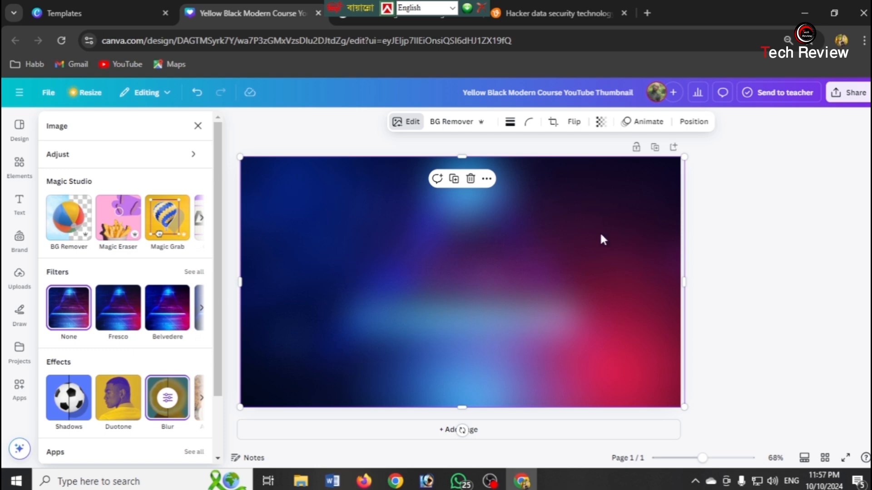
Search Google Images for "wow man png" in a new browser tab.
{"action": "left_click", "coordinate": [647, 13]}
{"action": "left_click", "coordinate": [319, 34]}
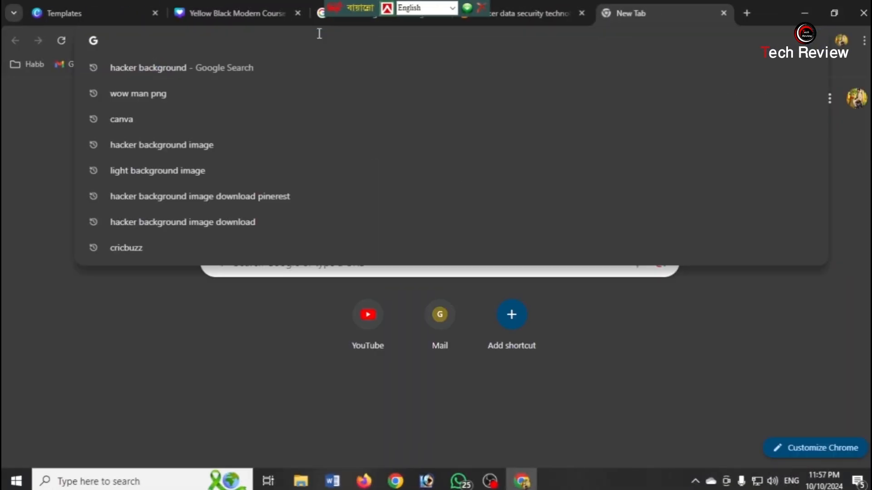
{"action": "type", "text": "wow m"}
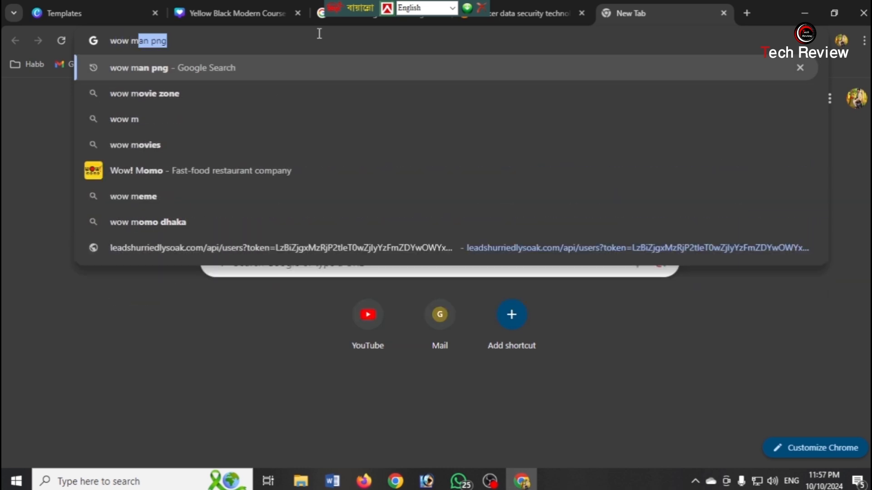
{"action": "type", "text": "an png"}
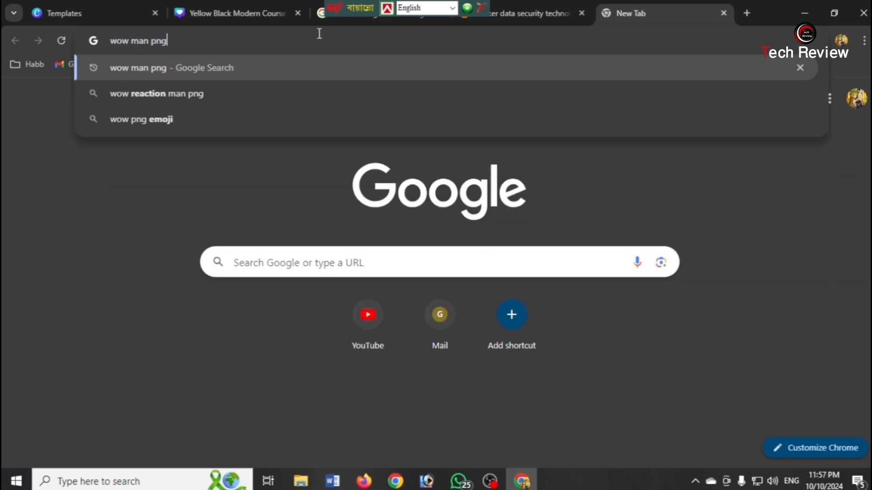
{"action": "key", "text": "Return"}
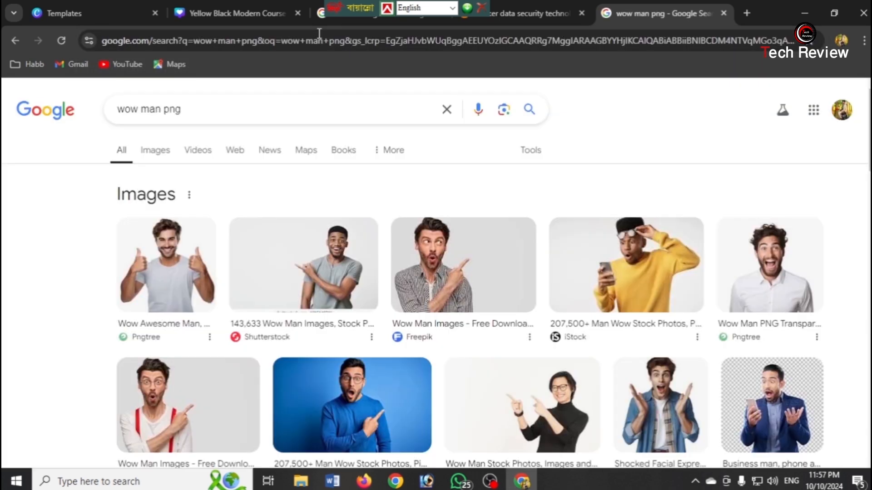
{"action": "left_click", "coordinate": [144, 151]}
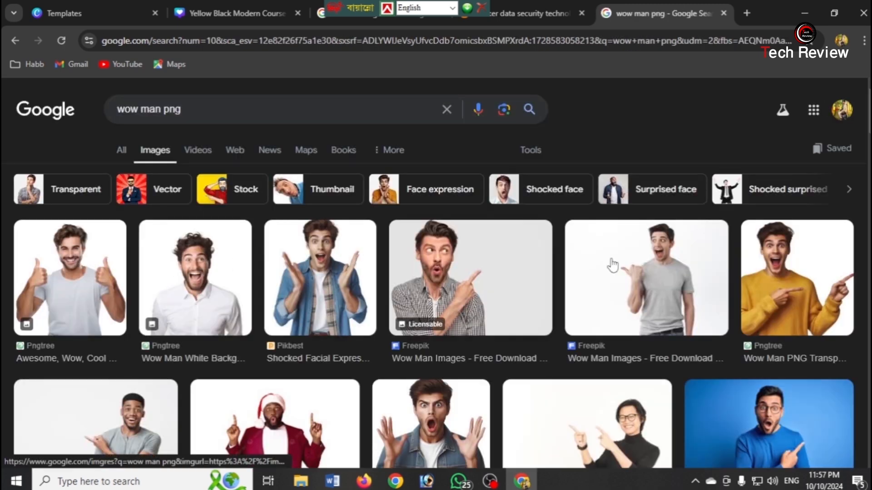
Find the Freepik image of the surprised man with red braces among the results and visit its source site.
{"action": "scroll", "coordinate": [533, 258], "scroll_direction": "down", "scroll_amount": 5}
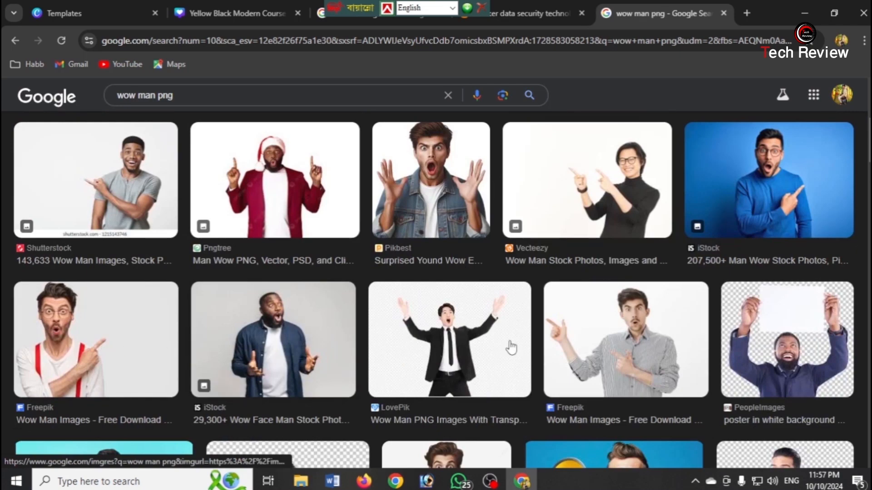
{"action": "scroll", "coordinate": [702, 348], "scroll_direction": "down", "scroll_amount": 3}
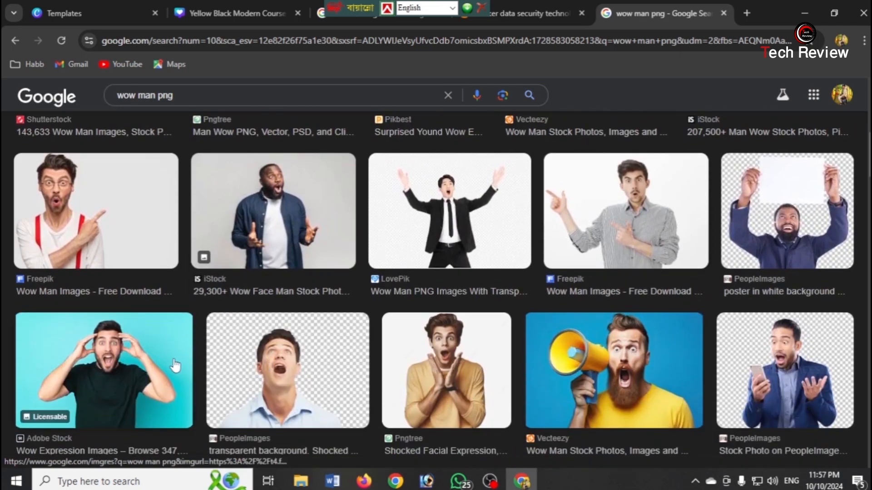
{"action": "scroll", "coordinate": [222, 359], "scroll_direction": "down", "scroll_amount": 2}
{"action": "scroll", "coordinate": [719, 305], "scroll_direction": "down", "scroll_amount": 4}
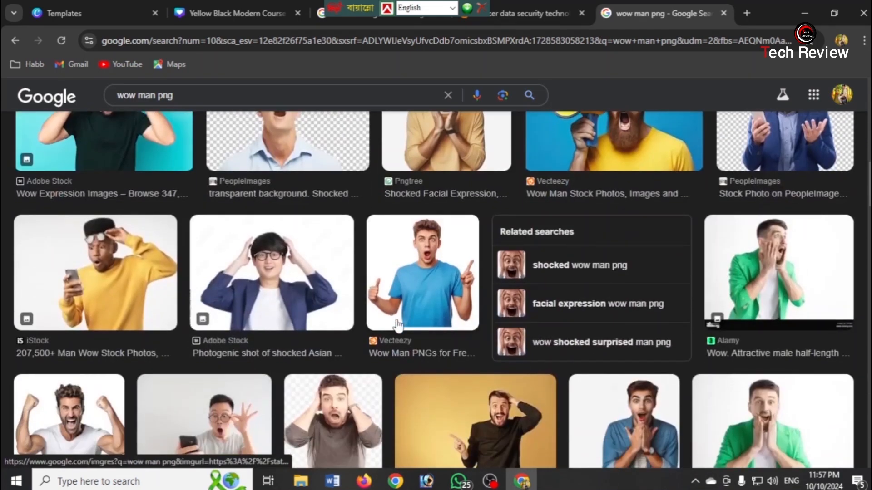
{"action": "scroll", "coordinate": [316, 312], "scroll_direction": "up", "scroll_amount": 8}
{"action": "scroll", "coordinate": [317, 312], "scroll_direction": "down", "scroll_amount": 2}
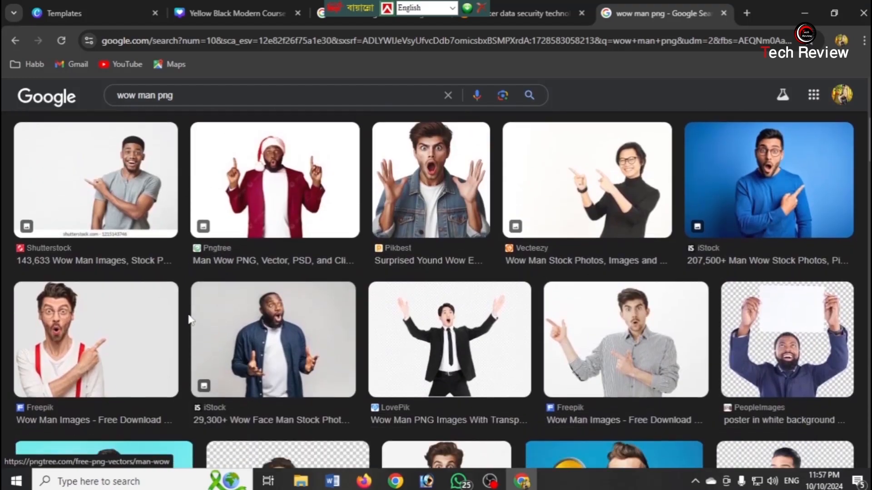
{"action": "left_click", "coordinate": [96, 344]}
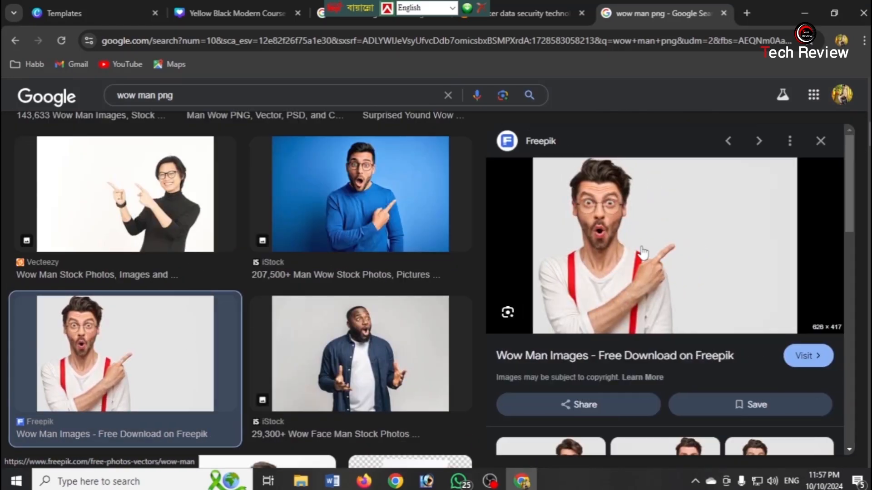
{"action": "left_click", "coordinate": [642, 250]}
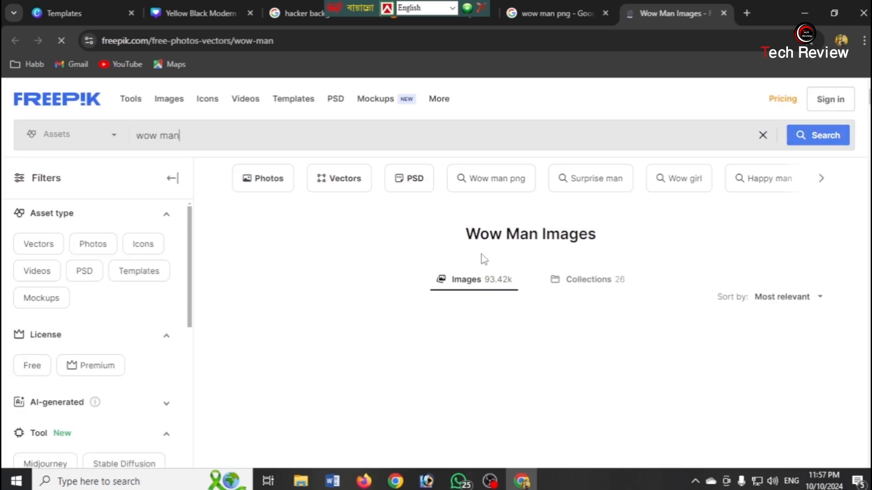
Open the photo of the surprised man with red braces on Freepik and download it.
{"action": "scroll", "coordinate": [454, 263], "scroll_direction": "down", "scroll_amount": 3}
{"action": "left_click", "coordinate": [321, 240]}
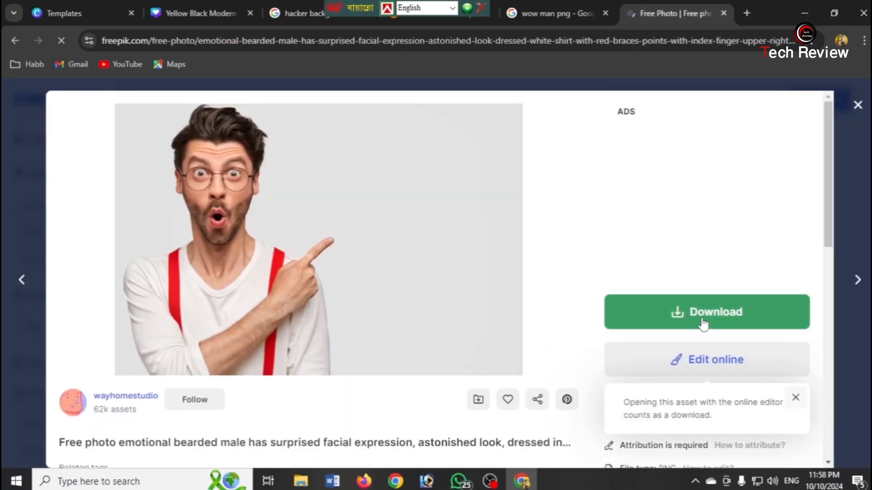
{"action": "left_click", "coordinate": [703, 324]}
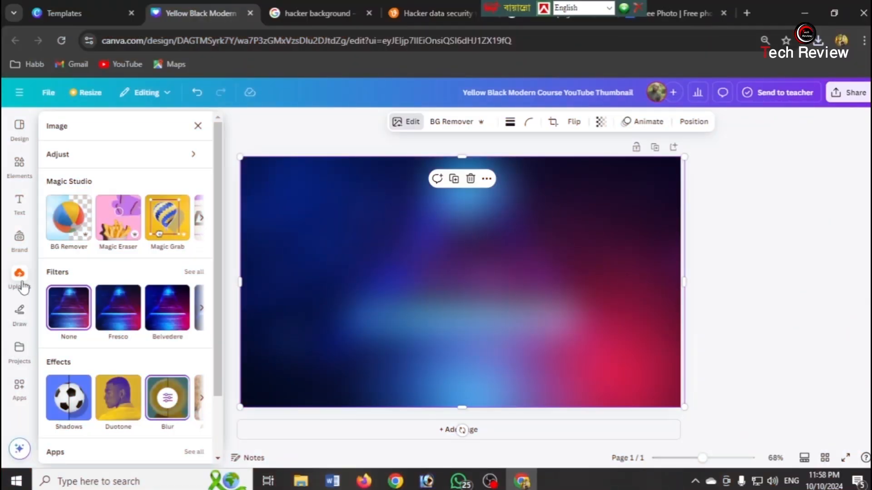
Switch to the Canva thumbnail design and upload the emotional-bearded-male-has-surprised-facial-expression image from the Desktop folder.
{"action": "left_click", "coordinate": [19, 276]}
{"action": "left_click", "coordinate": [102, 153]}
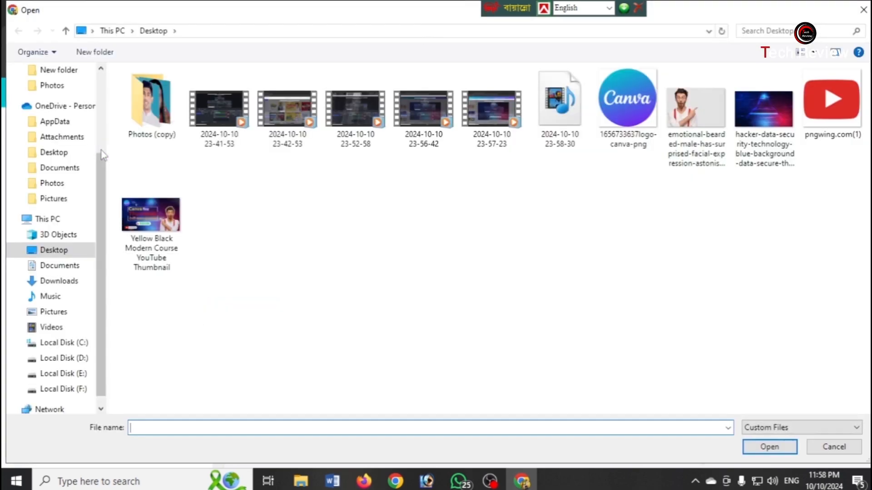
{"action": "left_click", "coordinate": [694, 109]}
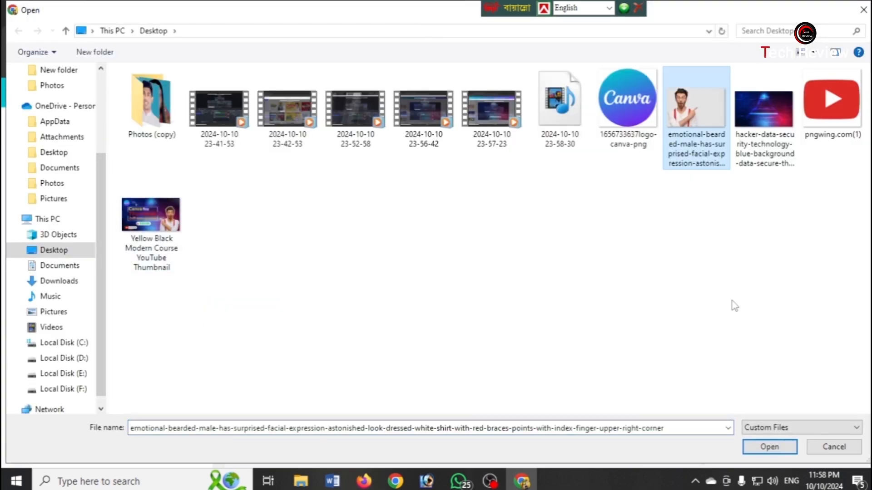
{"action": "left_click", "coordinate": [769, 447]}
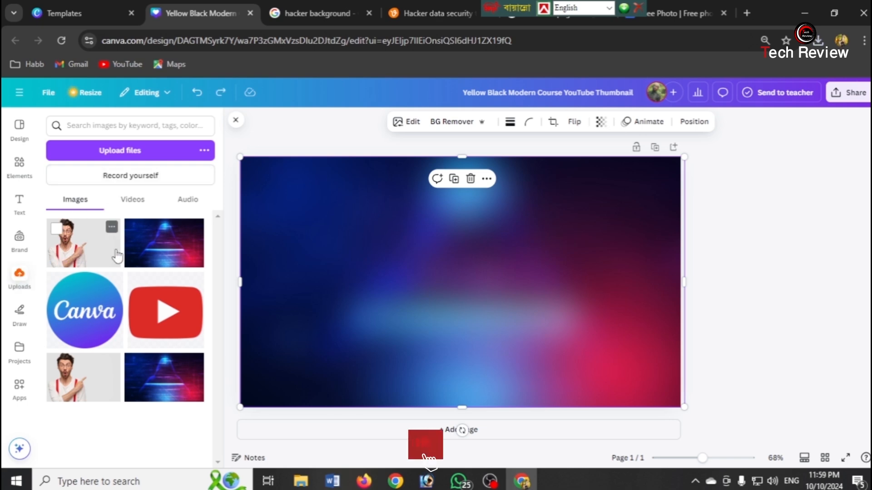
Place the uploaded photo of the pointing man on the blurred background and remove the photo's background.
{"action": "left_click", "coordinate": [77, 257]}
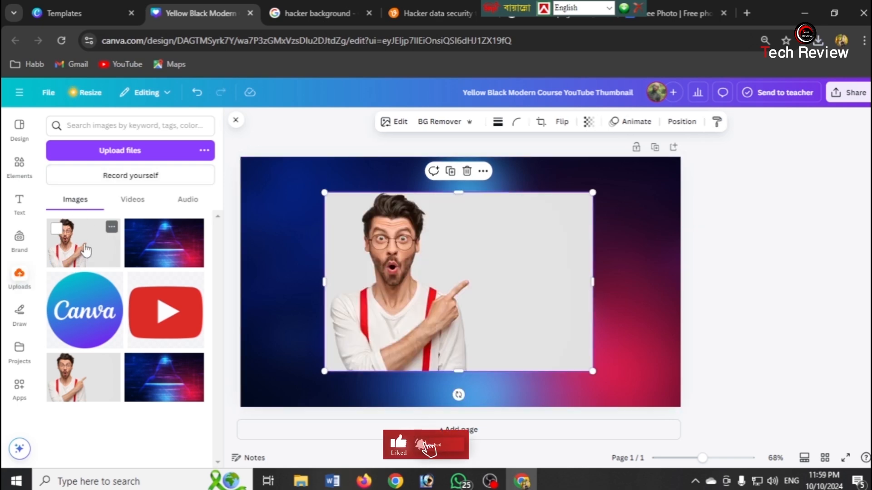
{"action": "left_click_drag", "start_coordinate": [470, 279], "coordinate": [426, 278]}
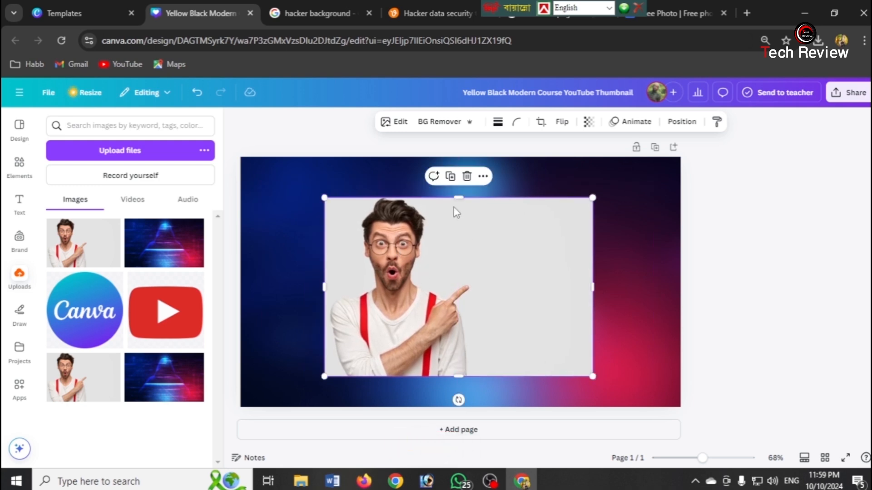
{"action": "left_click", "coordinate": [432, 128]}
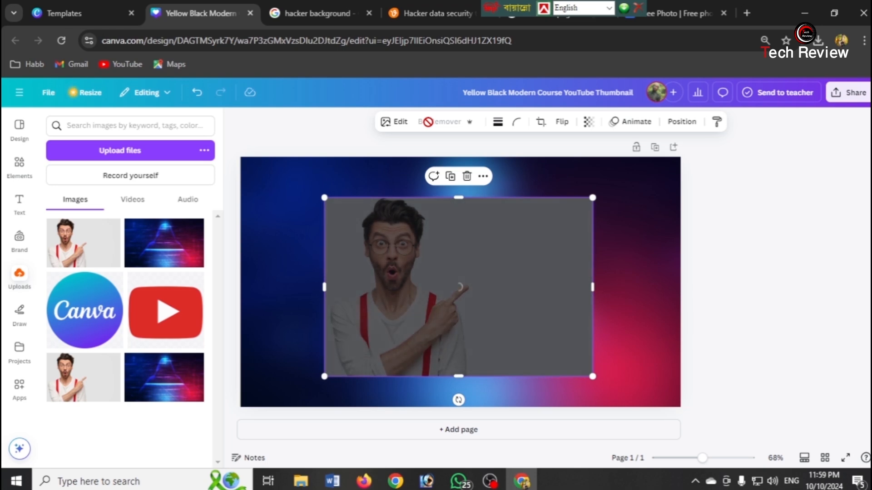
Flip the man cutout horizontally and position it in the lower-right corner of the page, pointing inward.
{"action": "left_click_drag", "start_coordinate": [391, 275], "coordinate": [596, 307]}
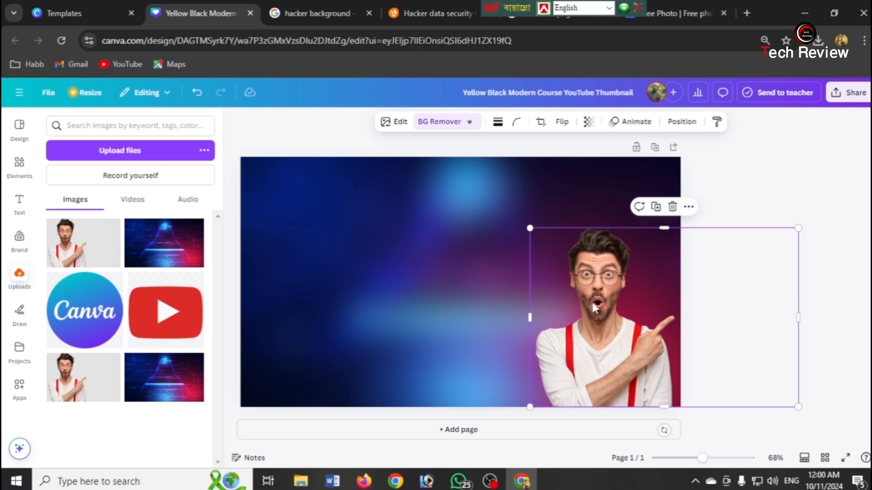
{"action": "left_click", "coordinate": [555, 123]}
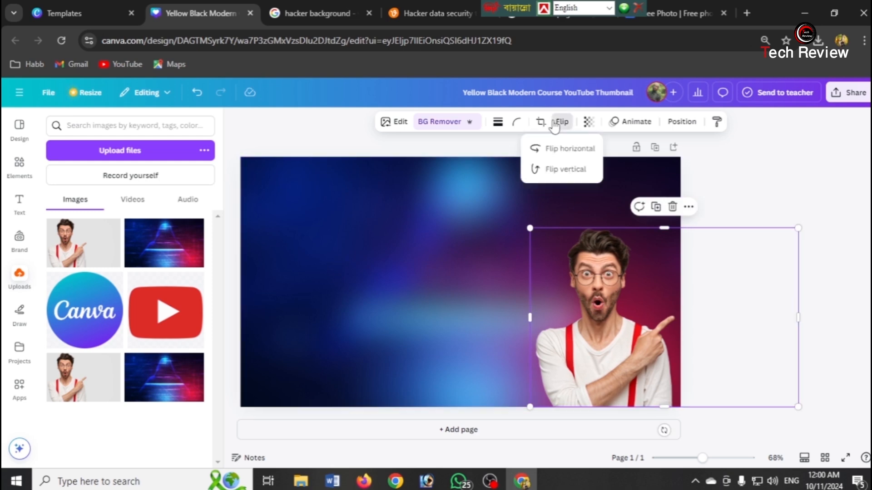
{"action": "left_click", "coordinate": [558, 154]}
{"action": "left_click_drag", "start_coordinate": [670, 353], "coordinate": [557, 354]}
Try the Belvedere filter on the man cutout and apply the Fresco filter instead.
{"action": "left_click", "coordinate": [397, 123]}
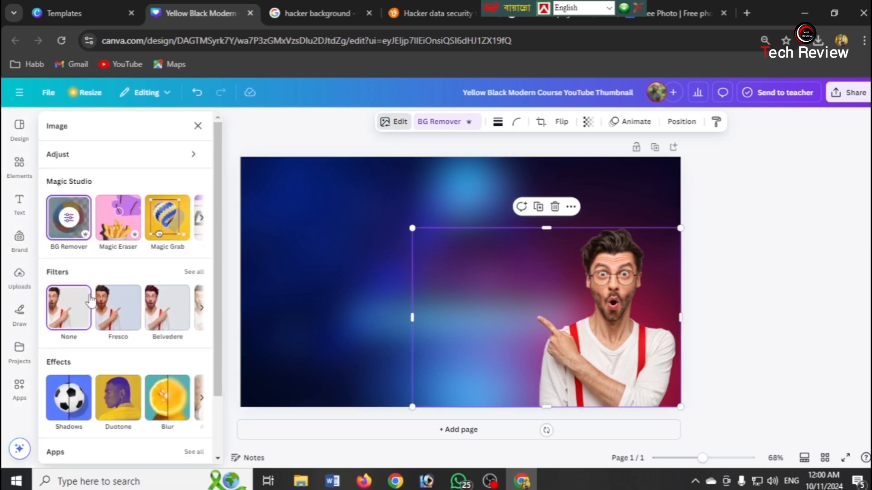
{"action": "scroll", "coordinate": [89, 298], "scroll_direction": "down", "scroll_amount": 2}
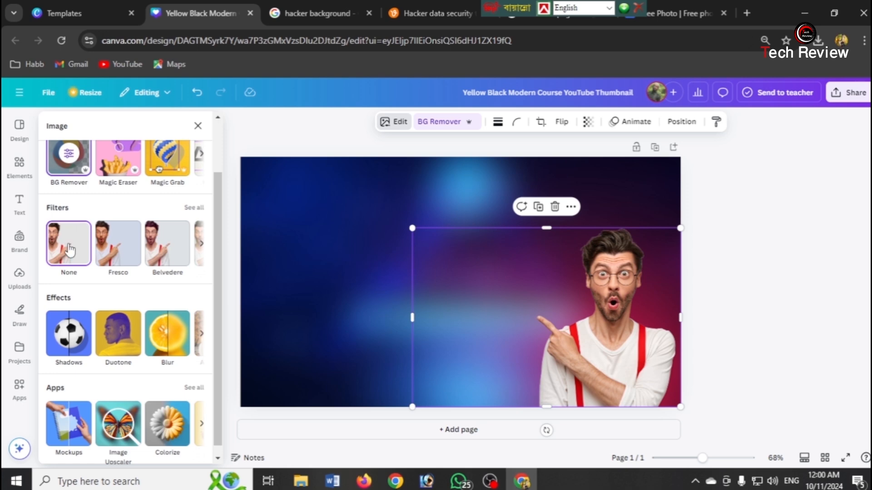
{"action": "left_click", "coordinate": [176, 253]}
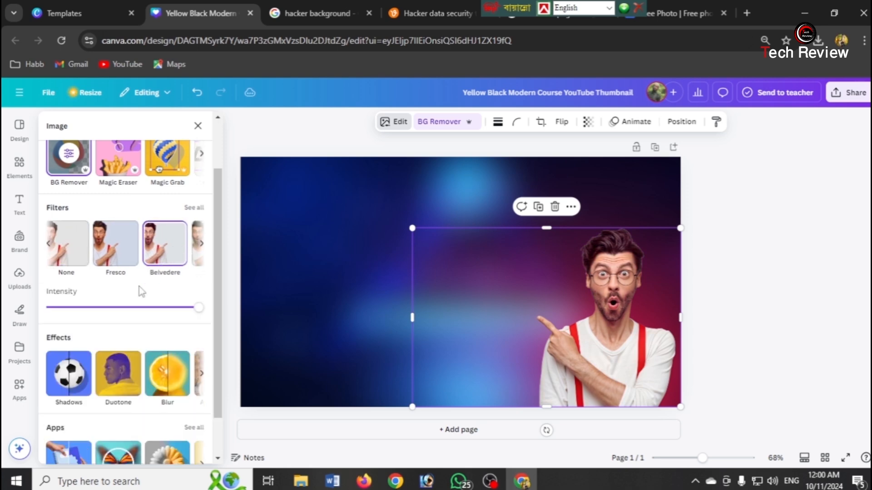
{"action": "left_click", "coordinate": [123, 256]}
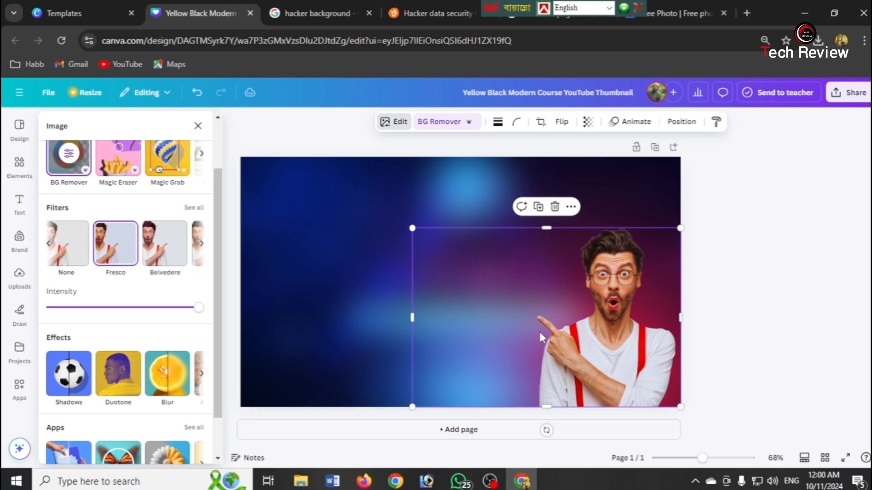
{"action": "scroll", "coordinate": [75, 333], "scroll_direction": "down", "scroll_amount": 1}
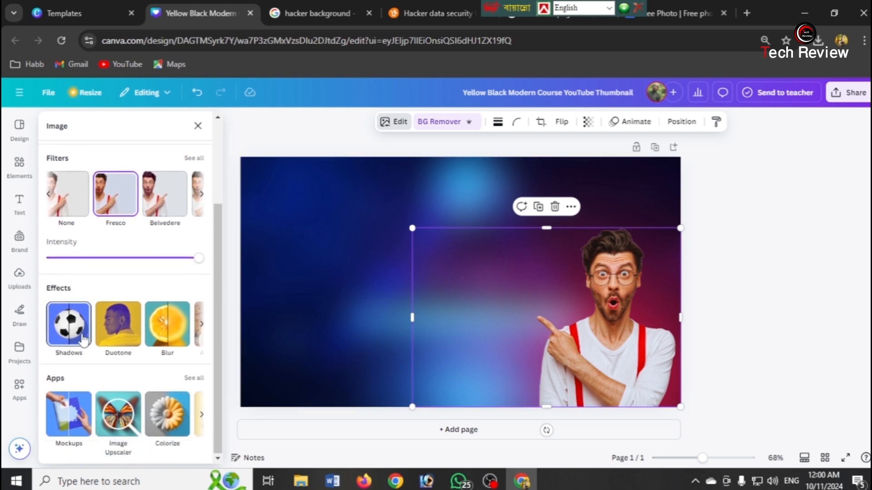
Apply an Outline shadow to the man cutout with size 21 and the off-white color #FFFBFB.
{"action": "left_click", "coordinate": [76, 335]}
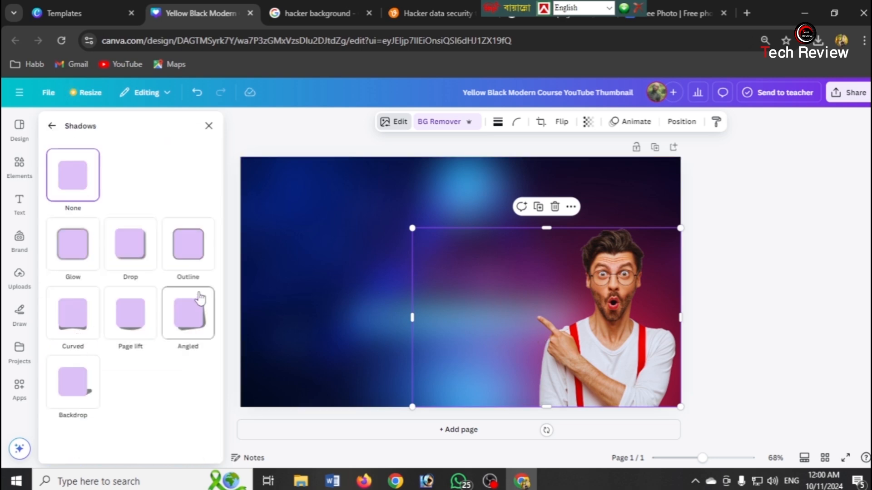
{"action": "left_click", "coordinate": [191, 247]}
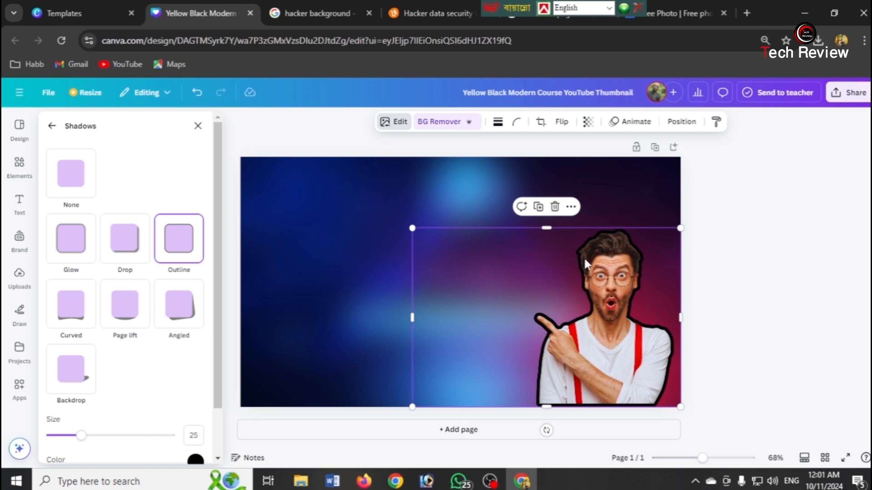
{"action": "scroll", "coordinate": [191, 408], "scroll_direction": "down", "scroll_amount": 1}
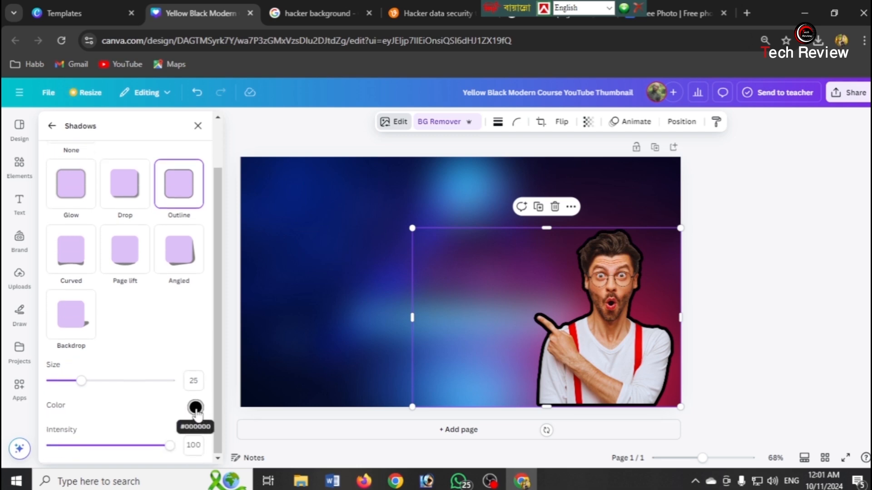
{"action": "left_click", "coordinate": [196, 407]}
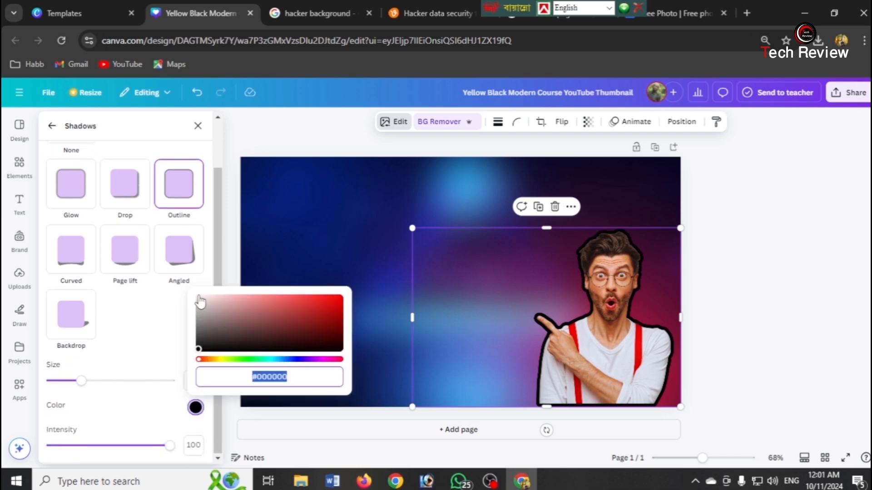
{"action": "left_click", "coordinate": [198, 298]}
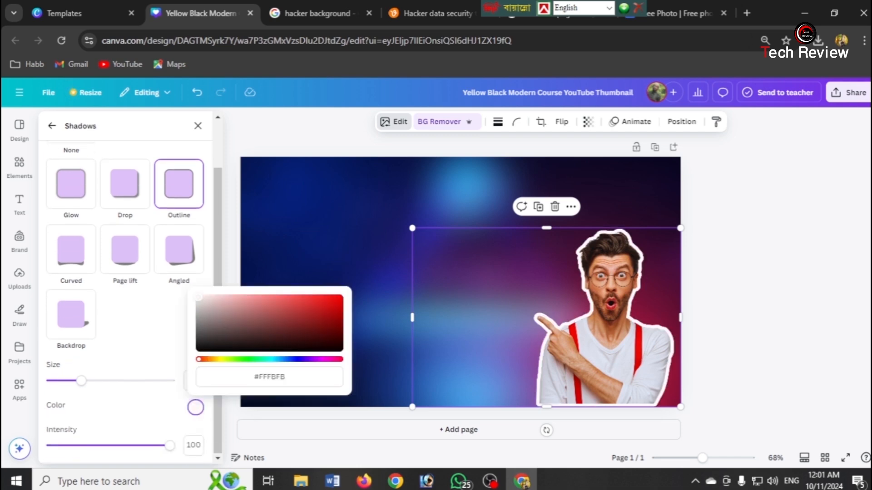
{"action": "left_click", "coordinate": [155, 353]}
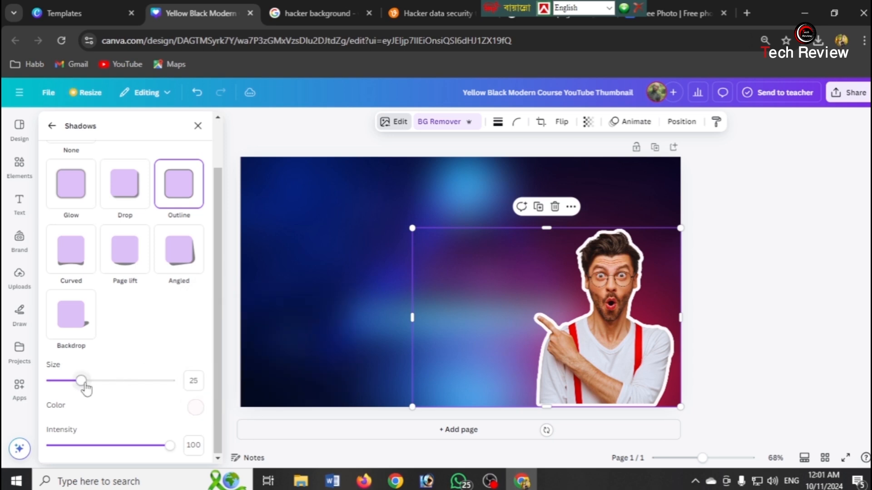
{"action": "mouse_move", "coordinate": [81, 381]}
{"action": "left_mouse_down"}
{"action": "mouse_move", "coordinate": [134, 381]}
{"action": "mouse_move", "coordinate": [77, 381]}
{"action": "left_mouse_up"}
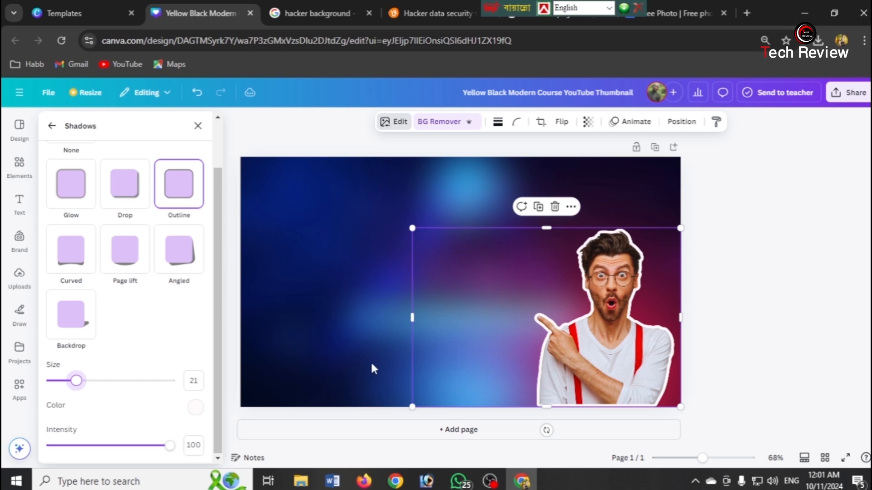
{"action": "left_click", "coordinate": [745, 312]}
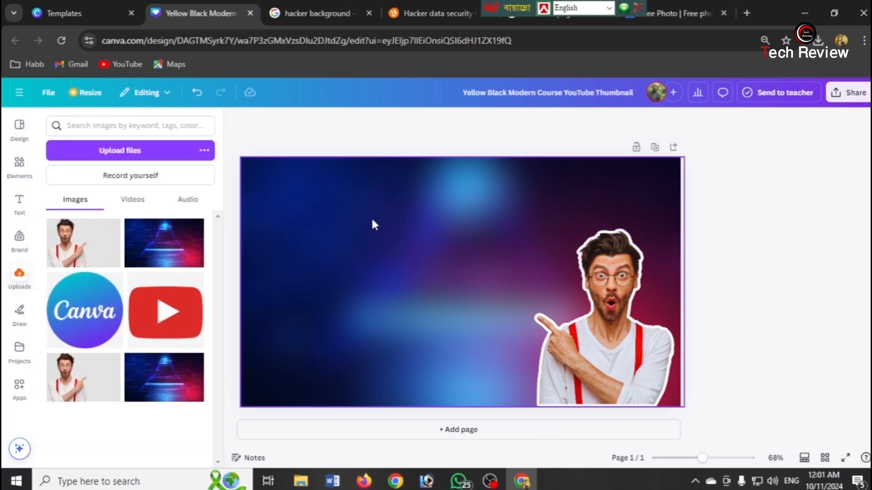
Add a heading to the page that reads "Canva দিয়ে", with the second word in Bengali Unicode.
{"action": "left_click", "coordinate": [20, 200]}
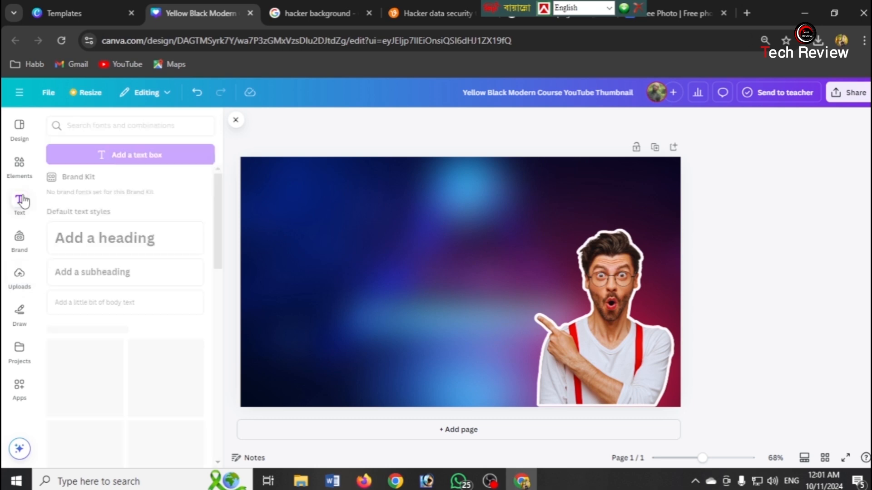
{"action": "left_click", "coordinate": [127, 239]}
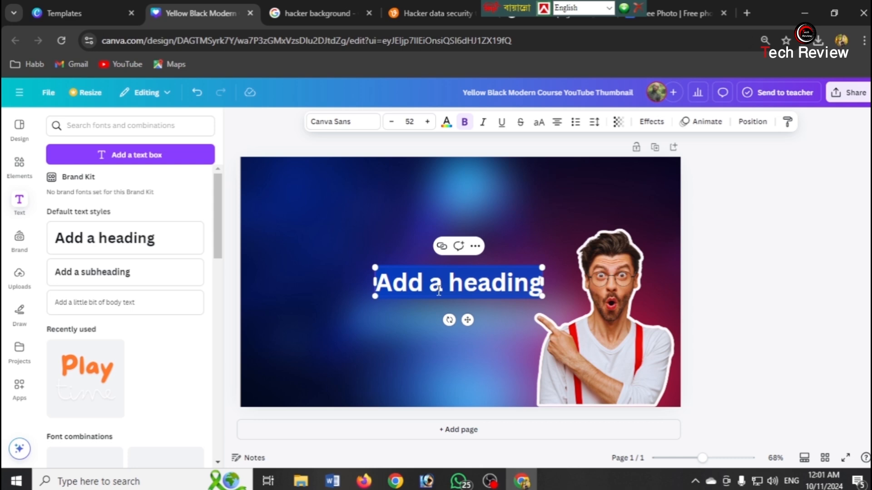
{"action": "type", "text": "Can"}
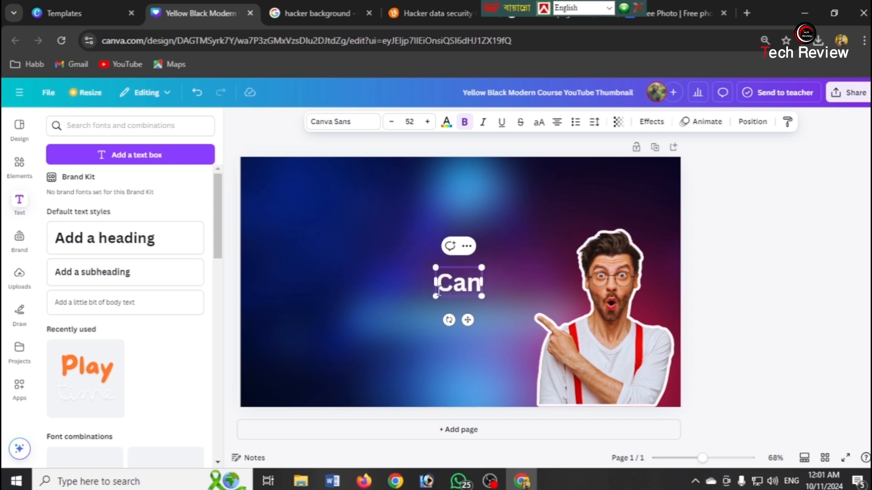
{"action": "type", "text": "va"}
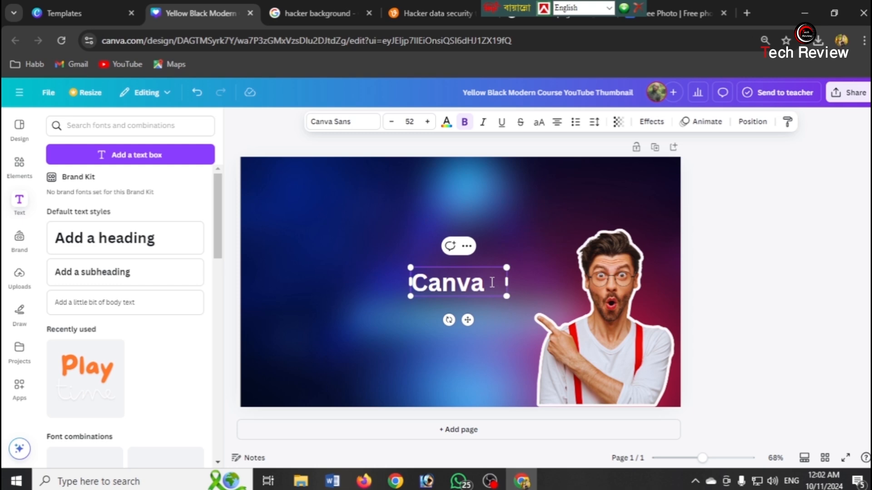
{"action": "key", "text": "ctrl+alt+b"}
{"action": "type", "text": "দি"}
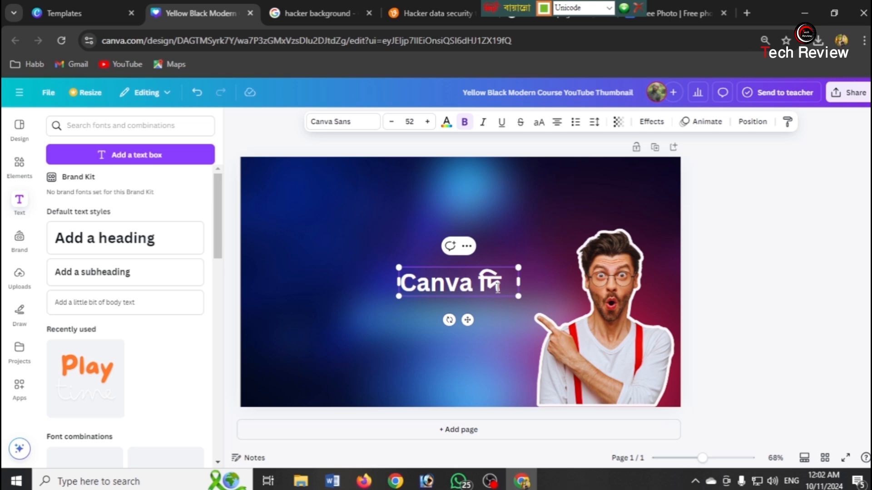
{"action": "type", "text": "য়ে"}
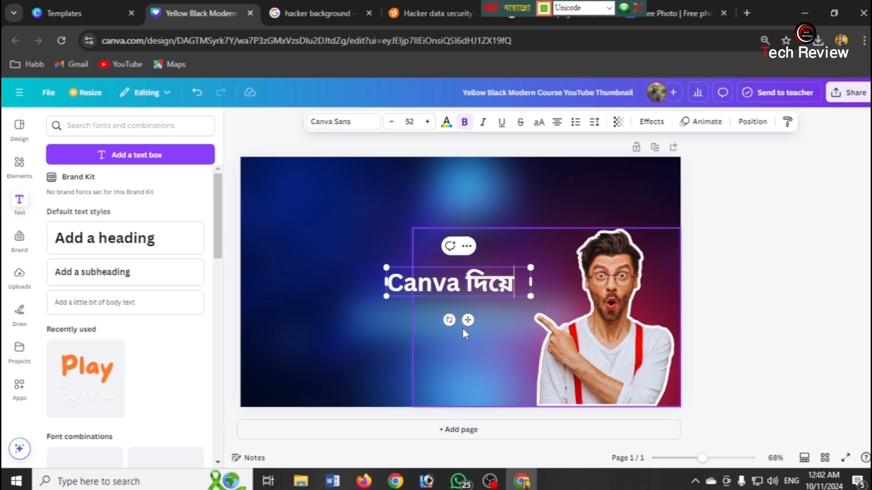
Shrink the "Canva দিয়ে" heading to font size 46.3 and position it in the upper-left part of the thumbnail.
{"action": "left_click_drag", "start_coordinate": [468, 320], "coordinate": [390, 250]}
{"action": "left_click_drag", "start_coordinate": [453, 226], "coordinate": [436, 224]}
{"action": "left_click_drag", "start_coordinate": [384, 250], "coordinate": [387, 257]}
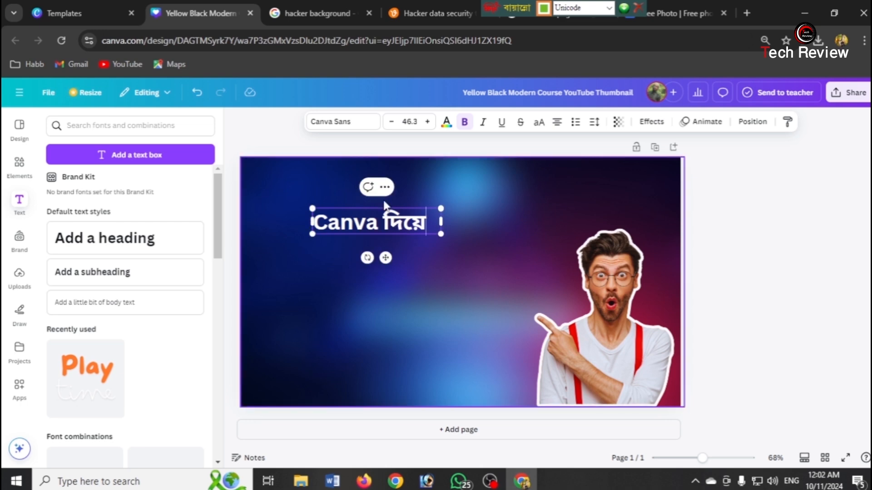
{"action": "left_click", "coordinate": [478, 304]}
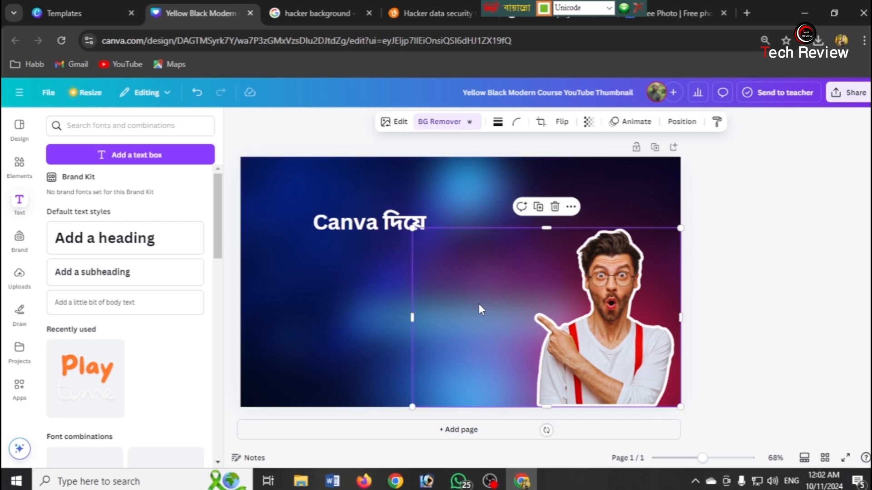
{"action": "left_click", "coordinate": [383, 272]}
Duplicate the "Canva দিয়ে" heading and place the copy a little below the original.
{"action": "left_click", "coordinate": [385, 229]}
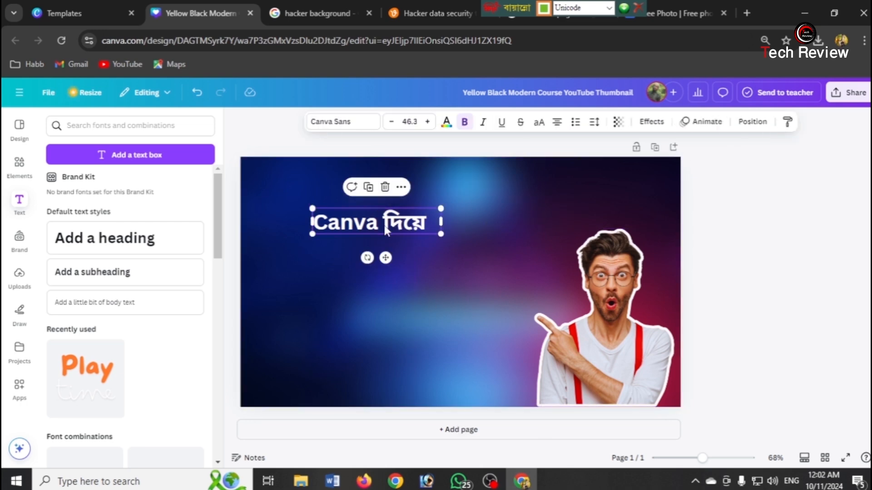
{"action": "left_click", "coordinate": [369, 187]}
{"action": "left_click_drag", "start_coordinate": [392, 233], "coordinate": [391, 284]}
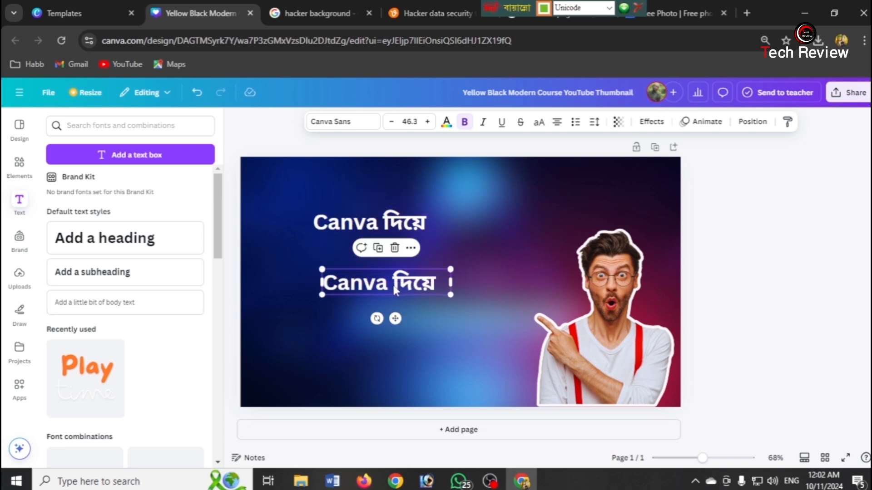
Replace the duplicated heading's text with "Thumbnail" in English.
{"action": "double_click", "coordinate": [391, 284]}
{"action": "double_click", "coordinate": [393, 284]}
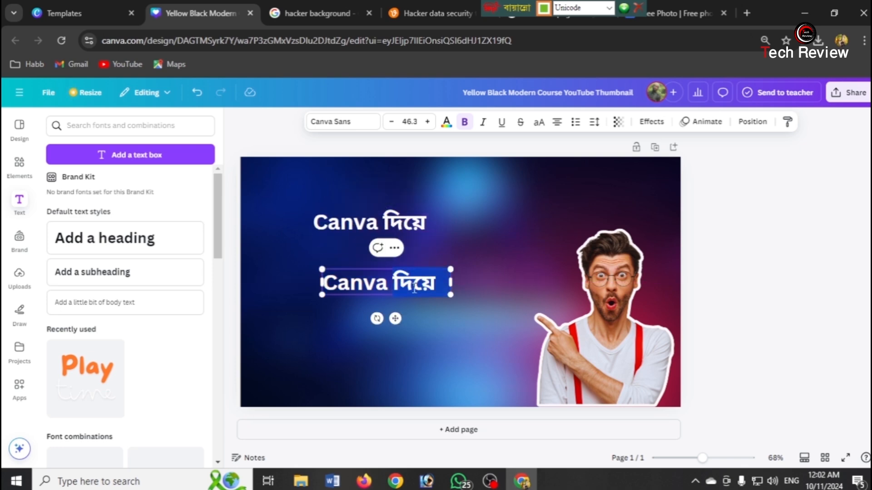
{"action": "key", "text": "BackSpace"}
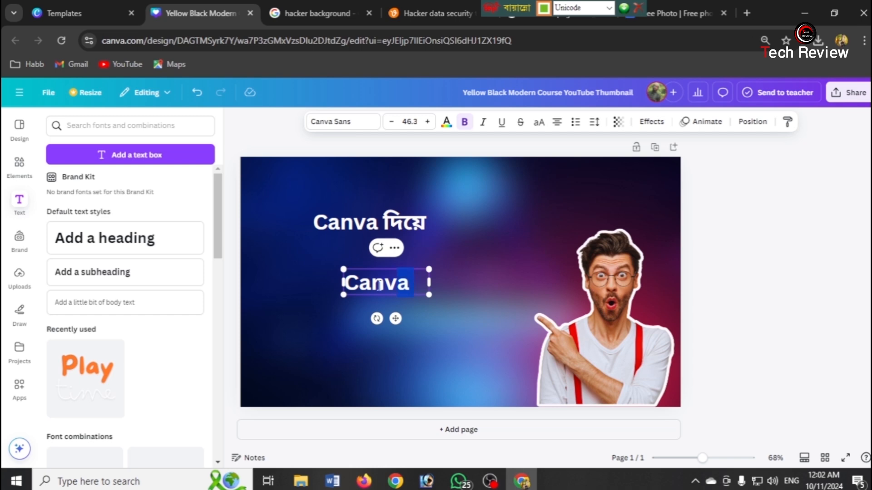
{"action": "left_click_drag", "start_coordinate": [397, 285], "coordinate": [334, 288]}
{"action": "key", "text": "ctrl+a"}
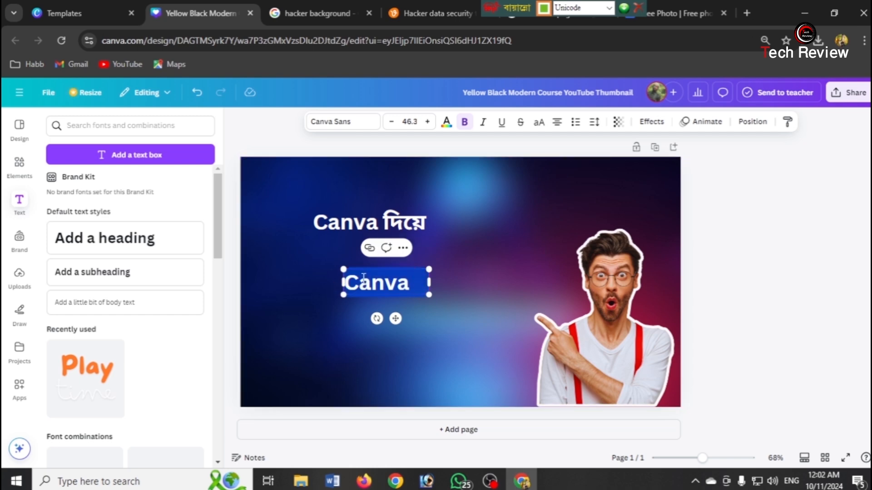
{"action": "key", "text": "ctrl+alt+b"}
{"action": "type", "text": "Thumb"}
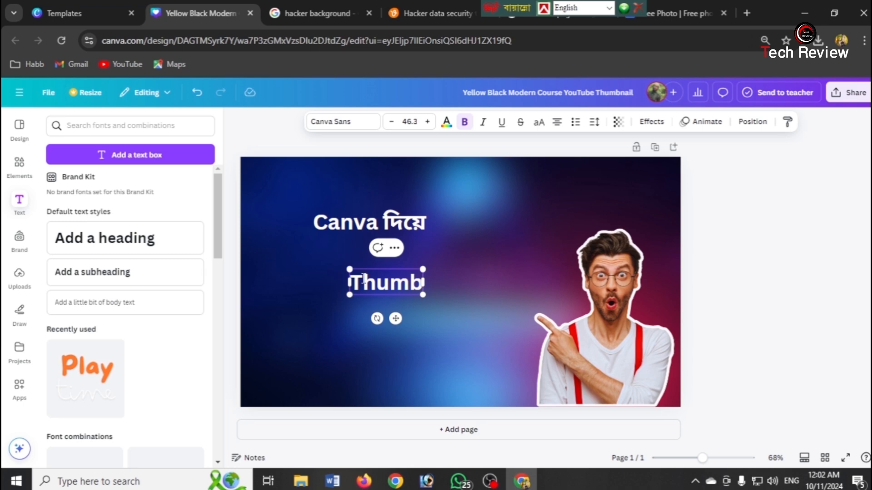
{"action": "type", "text": "nail"}
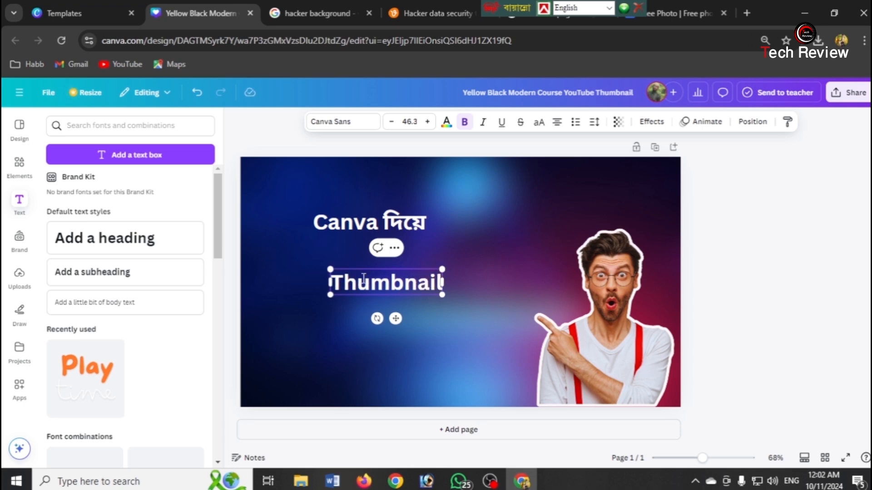
Enlarge the "Thumbnail" text to font size 71.2 and left-align it directly beneath the "Canva দিয়ে" line.
{"action": "left_click_drag", "start_coordinate": [444, 266], "coordinate": [504, 237]}
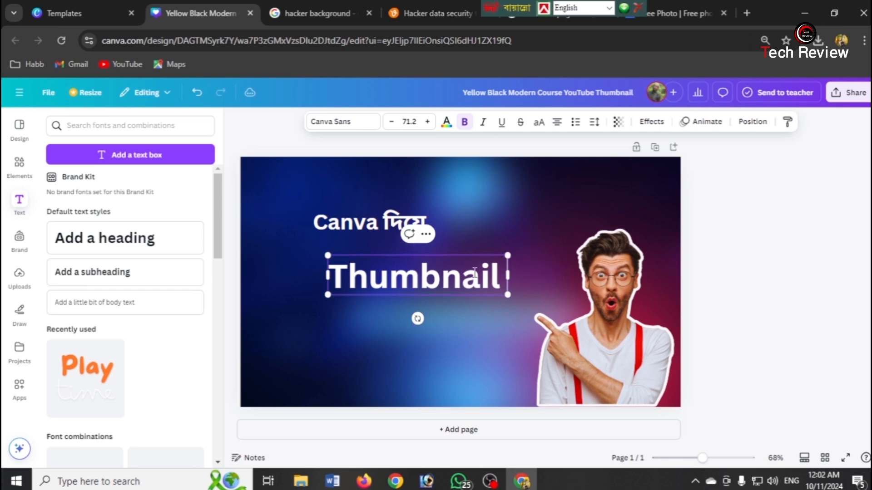
{"action": "left_click", "coordinate": [445, 312]}
{"action": "left_click", "coordinate": [432, 283]}
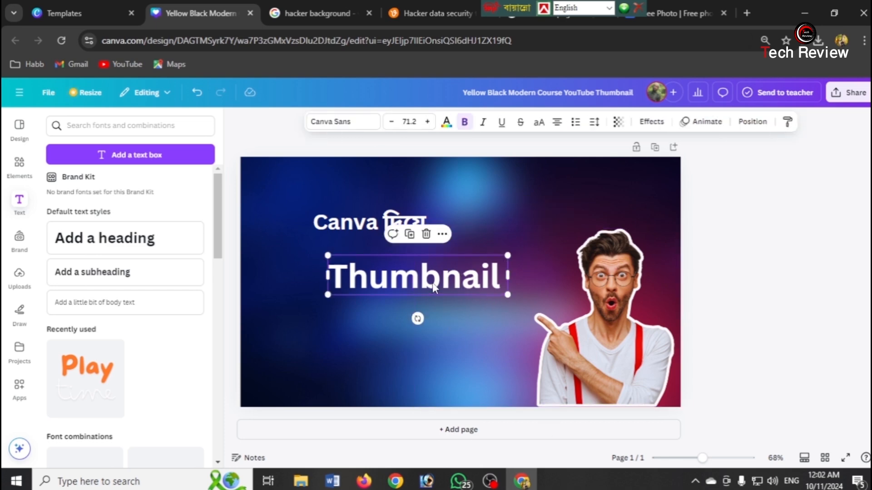
{"action": "left_click_drag", "start_coordinate": [432, 282], "coordinate": [417, 260]}
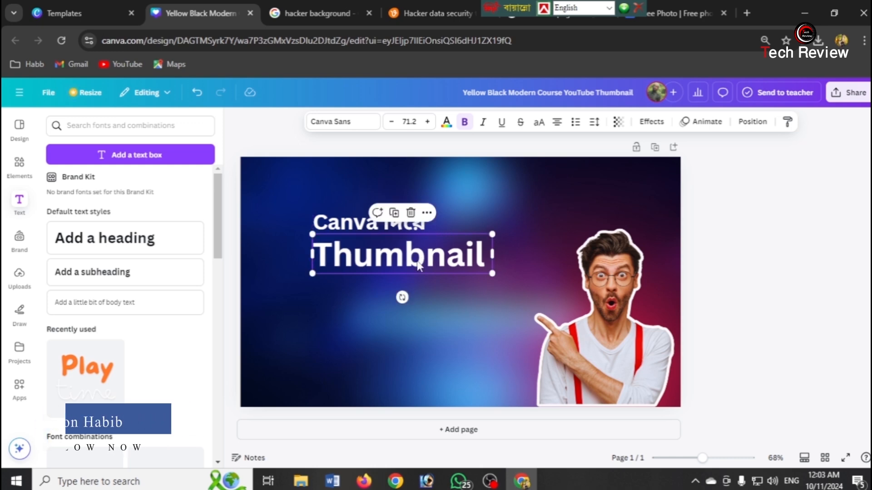
Make another copy of the "Canva দিয়ে" heading and place it below the "Thumbnail" text.
{"action": "left_click", "coordinate": [360, 229]}
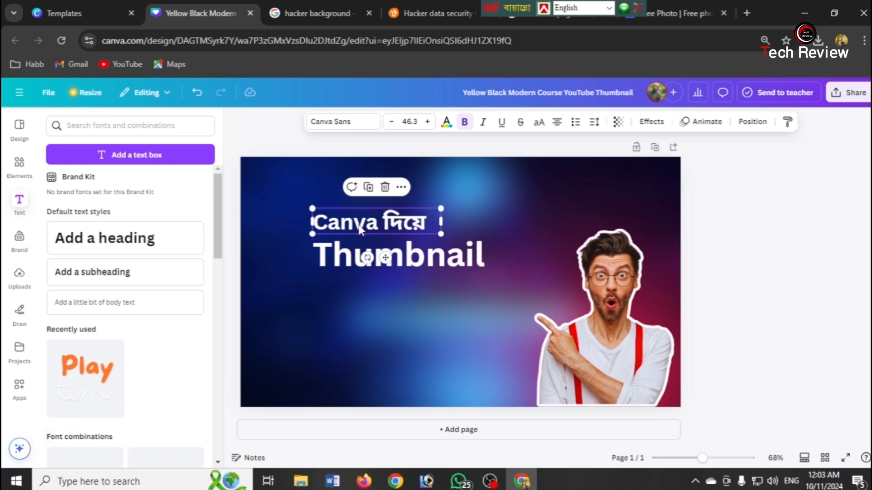
{"action": "left_click", "coordinate": [373, 193]}
{"action": "left_click_drag", "start_coordinate": [403, 229], "coordinate": [407, 319]}
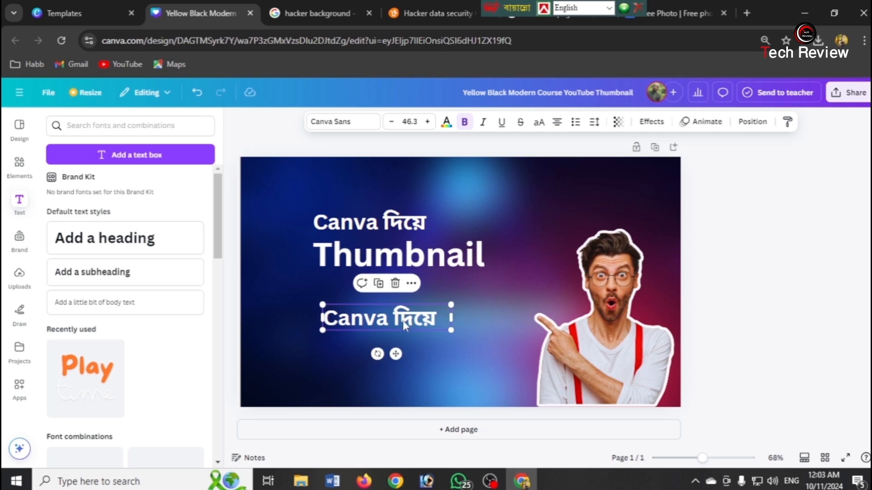
Replace the text of the copied heading below "Thumbnail" with "তৈরী করুন খুব সহজে".
{"action": "left_click", "coordinate": [389, 316]}
{"action": "left_click", "coordinate": [389, 318]}
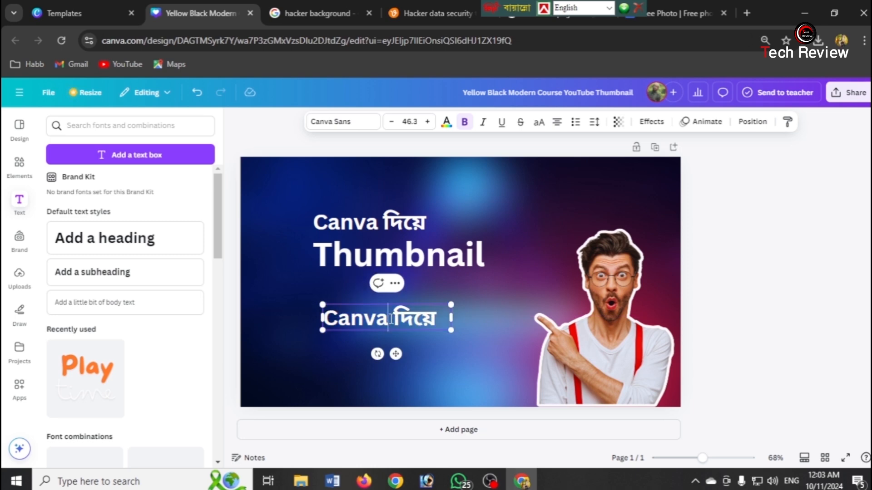
{"action": "key", "text": "BackSpace"}
{"action": "left_click_drag", "start_coordinate": [391, 317], "coordinate": [321, 317]}
{"action": "key", "text": "BackSpace"}
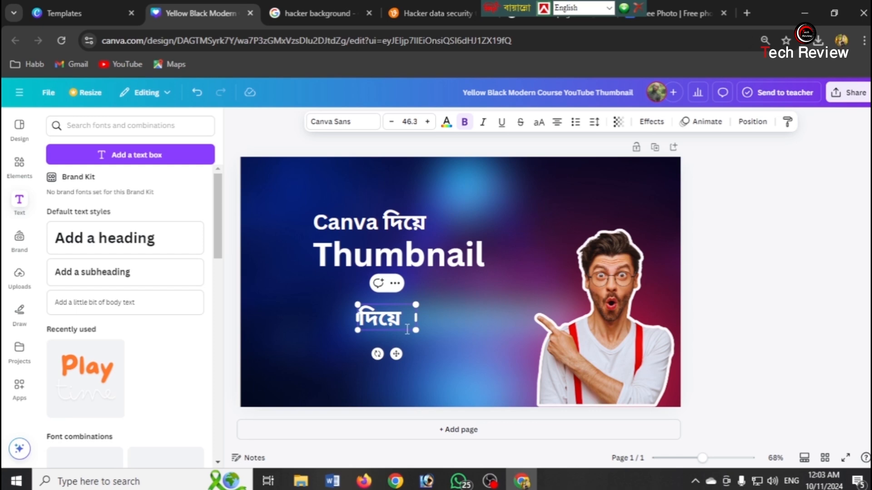
{"action": "left_click_drag", "start_coordinate": [403, 324], "coordinate": [355, 322]}
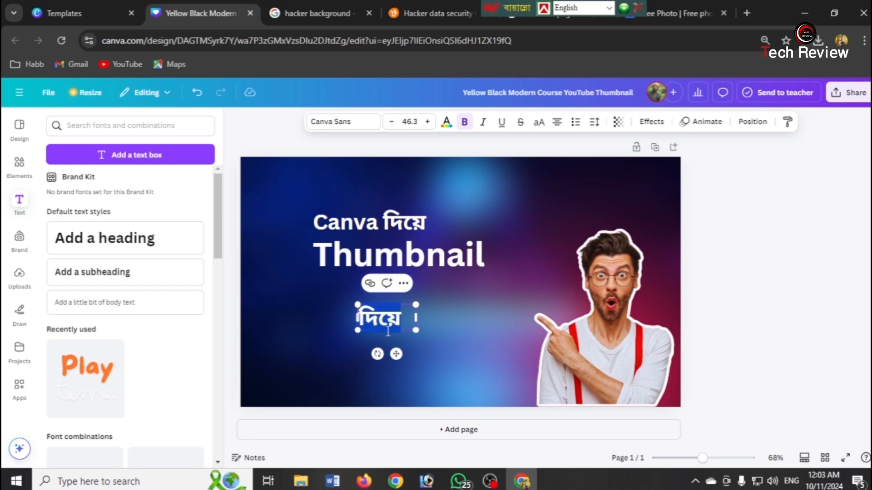
{"action": "key", "text": "F12"}
{"action": "type", "text": "তৈর"}
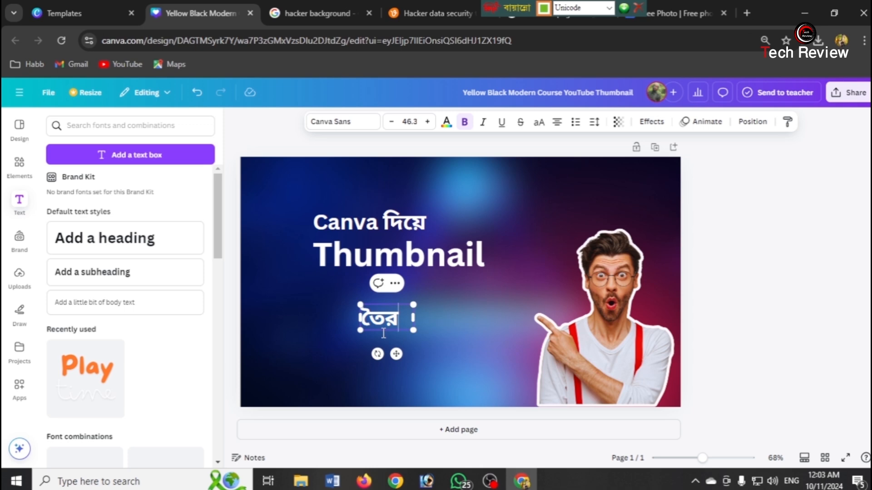
{"action": "type", "text": "ী ক"}
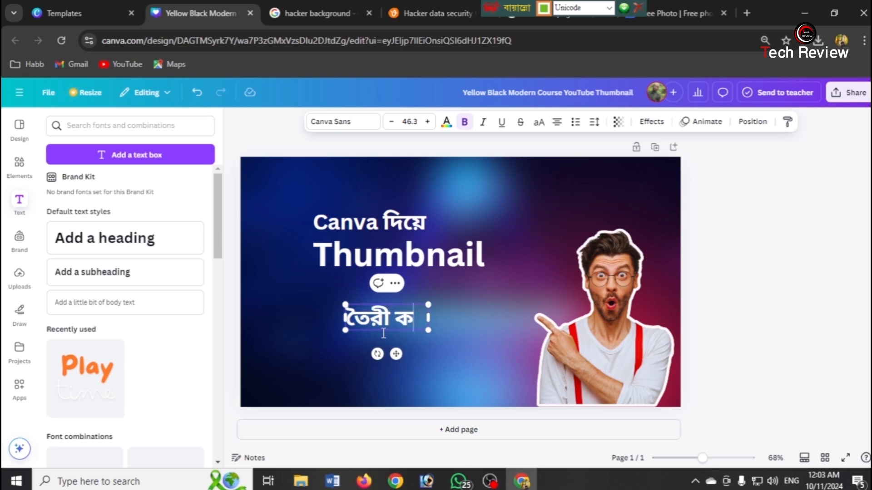
{"action": "type", "text": "রুন খুব স"}
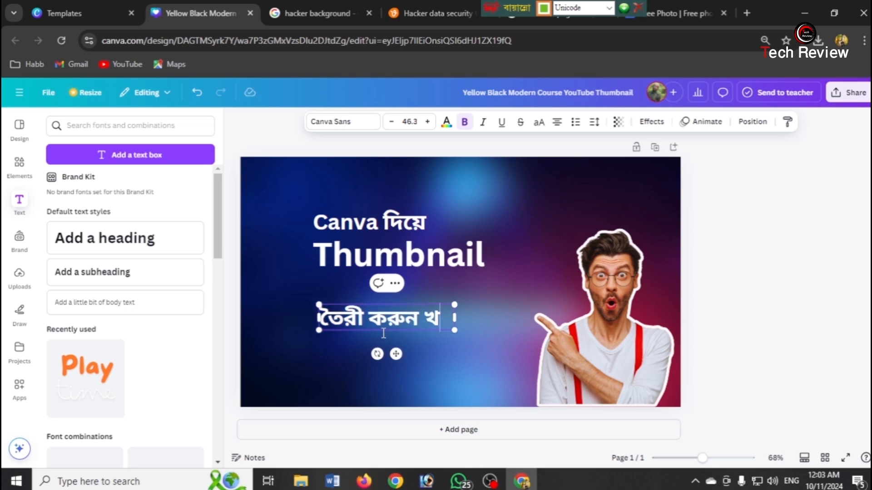
{"action": "type", "text": "হ"}
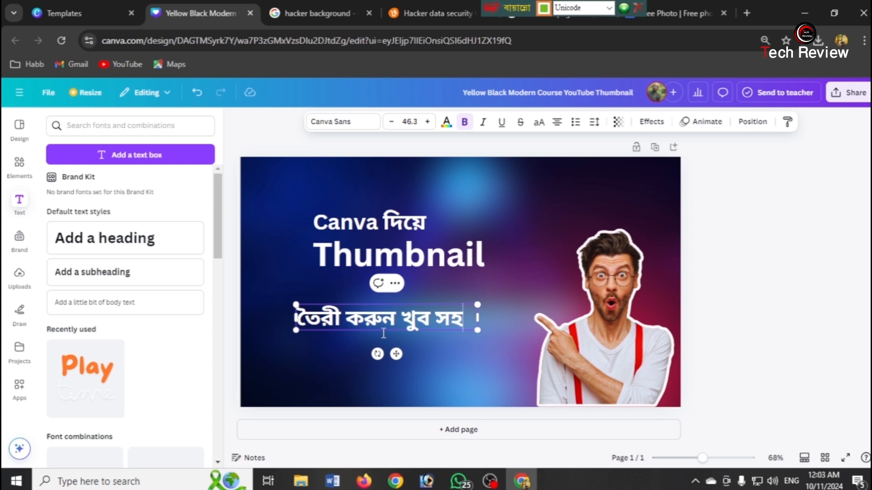
{"action": "type", "text": "জে"}
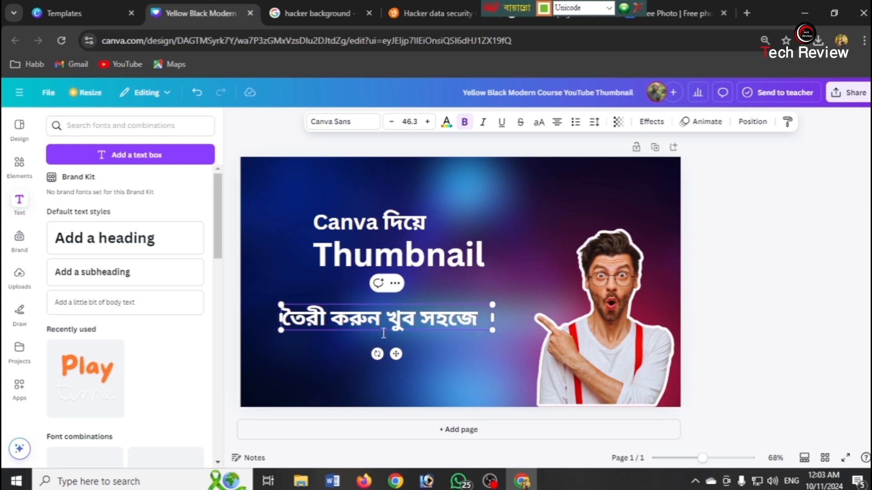
Place the "তৈরী করুন খুব সহজে" line directly beneath "Thumbnail" and nudge it slightly downward for spacing.
{"action": "left_click_drag", "start_coordinate": [396, 353], "coordinate": [431, 318]}
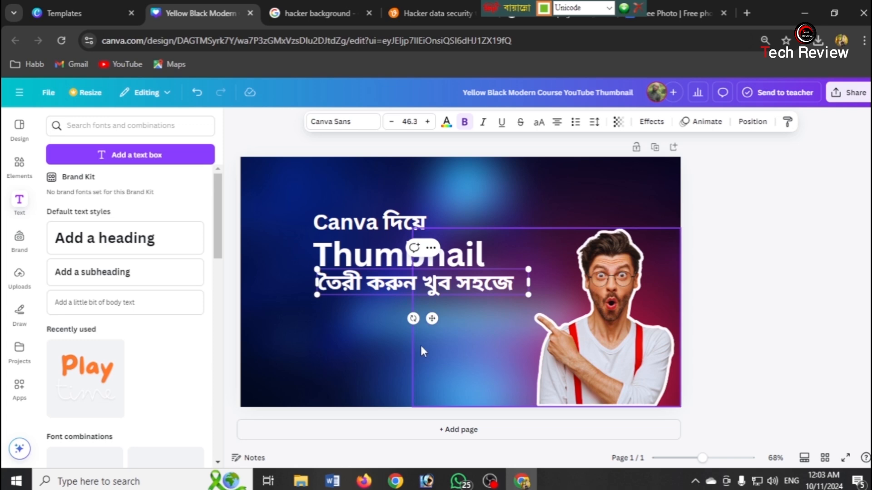
{"action": "left_click", "coordinate": [402, 352]}
{"action": "left_click", "coordinate": [392, 287]}
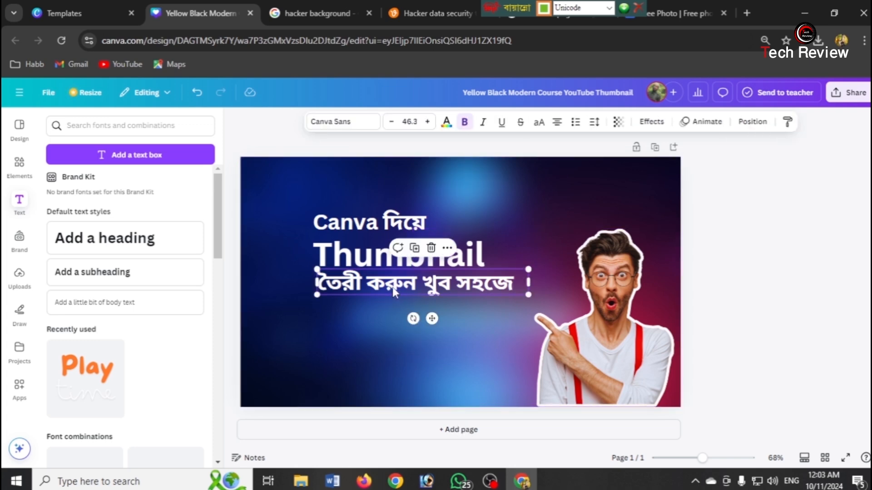
{"action": "key", "text": "Down"}
{"action": "key", "text": "Down"}
{"action": "left_click", "coordinate": [373, 353]}
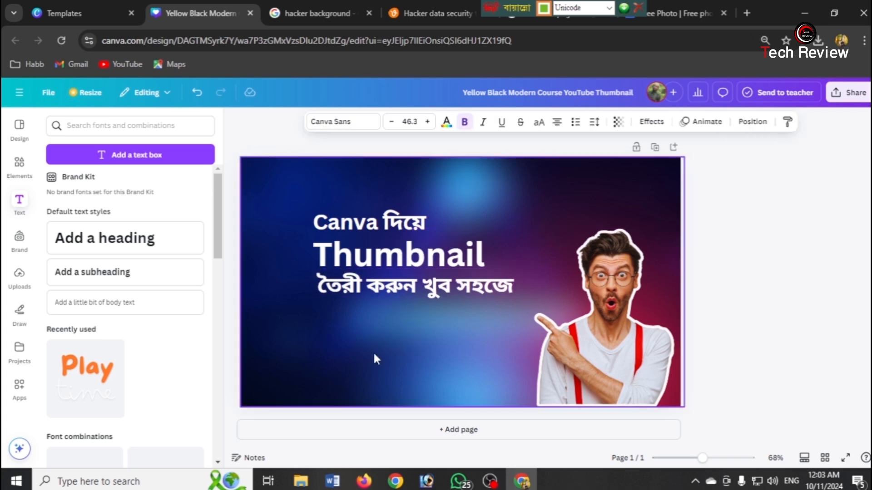
Duplicate the "Canva দিয়ে" heading and place the copy below the "তৈরী করুন খুব সহজে" line.
{"action": "left_click", "coordinate": [389, 286]}
{"action": "left_click", "coordinate": [394, 223]}
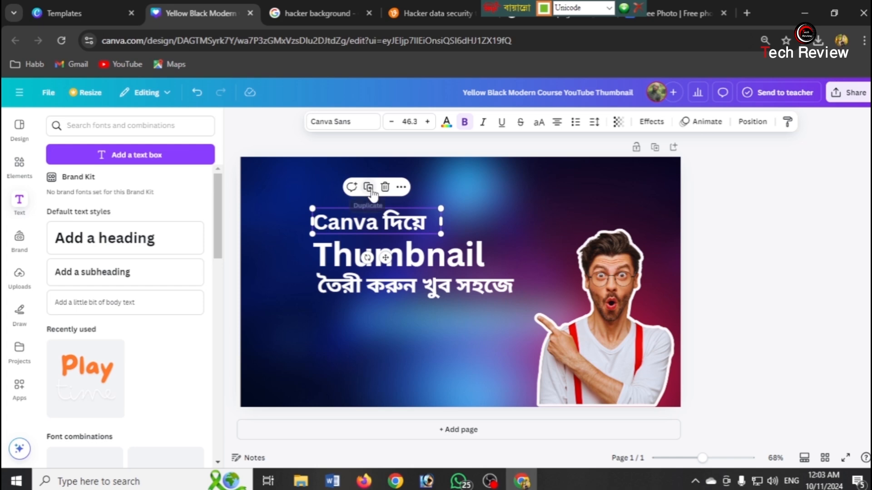
{"action": "left_click", "coordinate": [370, 188]}
{"action": "left_click_drag", "start_coordinate": [394, 229], "coordinate": [326, 331]}
Replace the new copy's text with "5 মিনিটেই" and position it close beneath the "তৈরী করুন খুব সহজে" line.
{"action": "left_click", "coordinate": [399, 333]}
{"action": "key", "text": "BackSpace"}
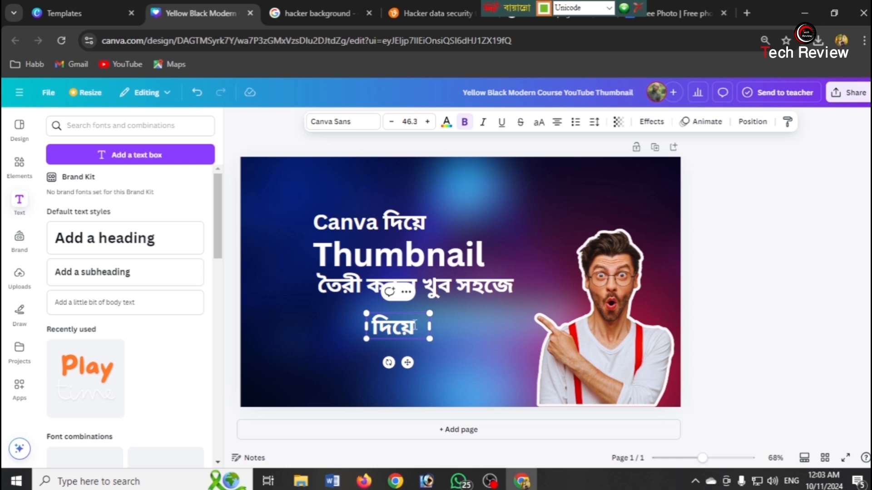
{"action": "left_click_drag", "start_coordinate": [415, 326], "coordinate": [376, 328]}
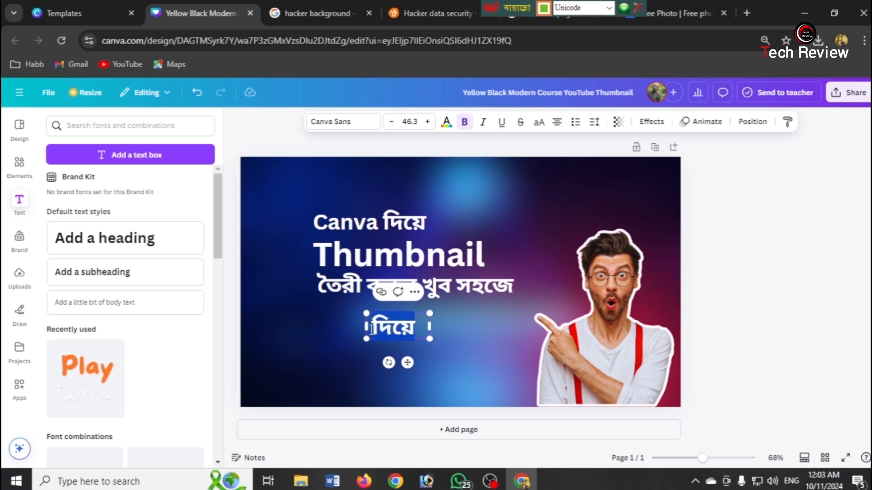
{"action": "type", "text": "5 মি"}
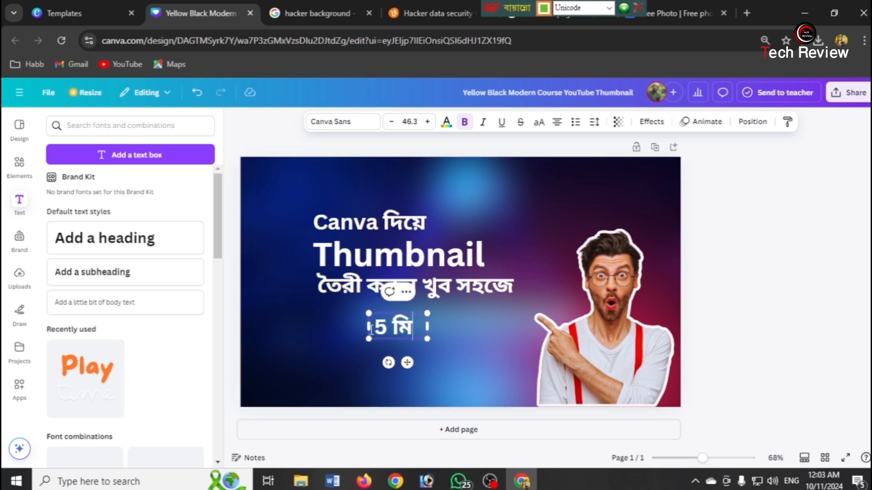
{"action": "type", "text": "নিটেই"}
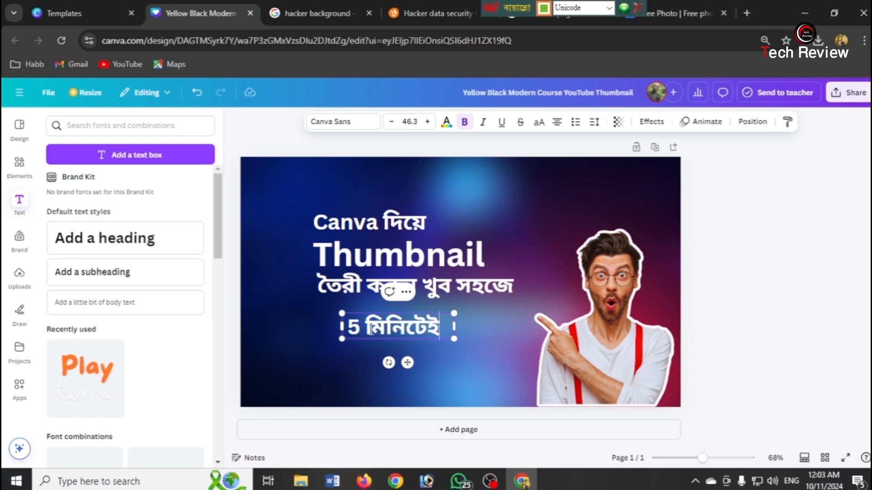
{"action": "left_click_drag", "start_coordinate": [408, 363], "coordinate": [418, 350]}
{"action": "left_click", "coordinate": [745, 327]}
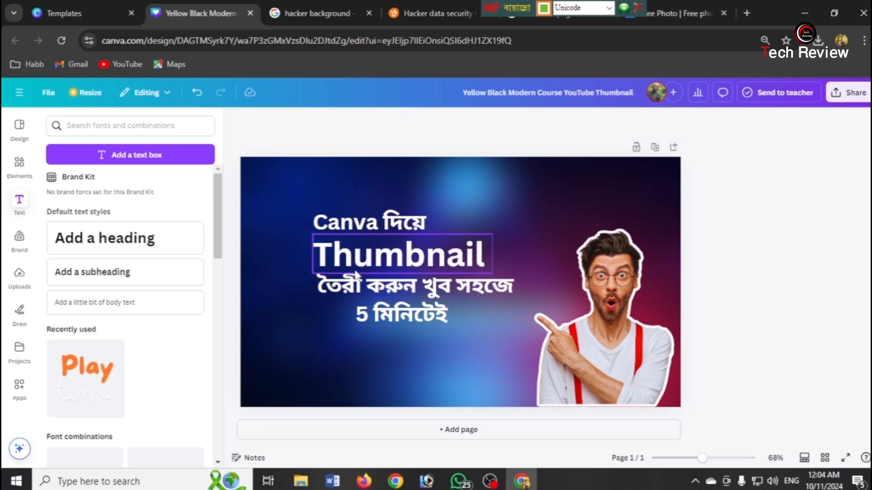
Recolor only the word "Canva" in the first title line to light orange, trying a tan from the photo colors first.
{"action": "left_click", "coordinate": [344, 223]}
{"action": "left_click_drag", "start_coordinate": [378, 223], "coordinate": [312, 221]}
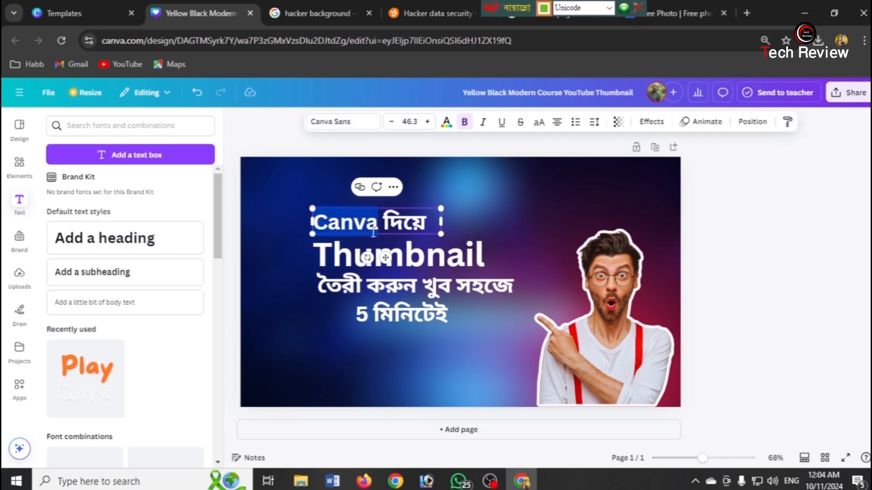
{"action": "left_click", "coordinate": [446, 126]}
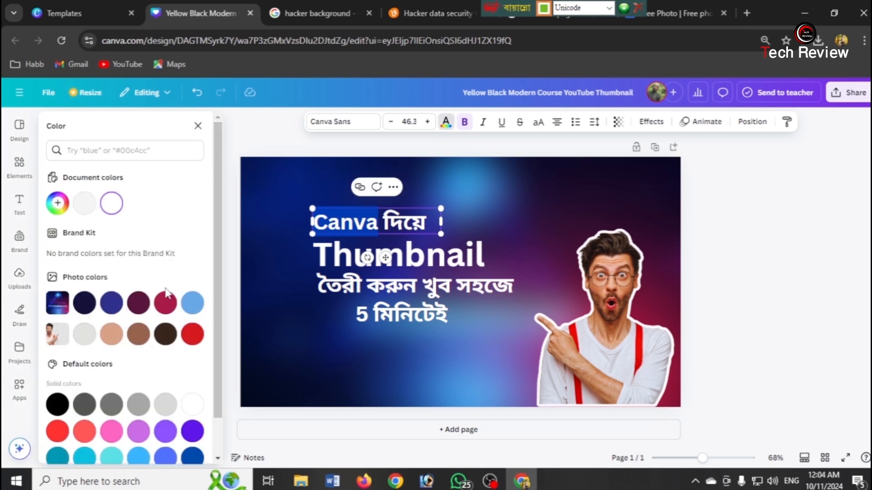
{"action": "scroll", "coordinate": [169, 293], "scroll_direction": "down", "scroll_amount": 1}
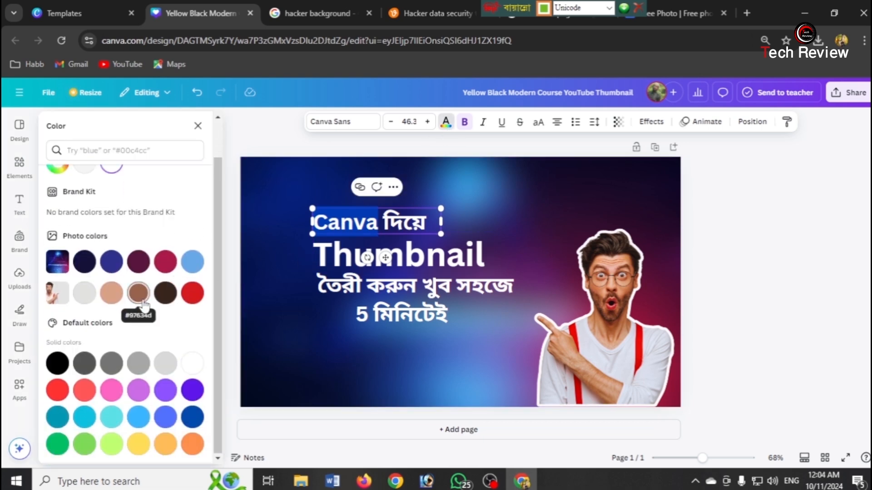
{"action": "left_click", "coordinate": [112, 294]}
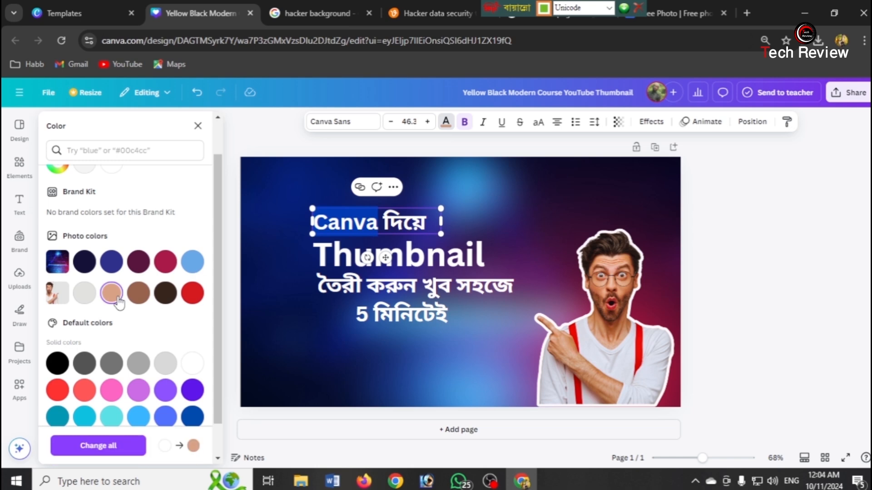
{"action": "scroll", "coordinate": [118, 302], "scroll_direction": "down", "scroll_amount": 1}
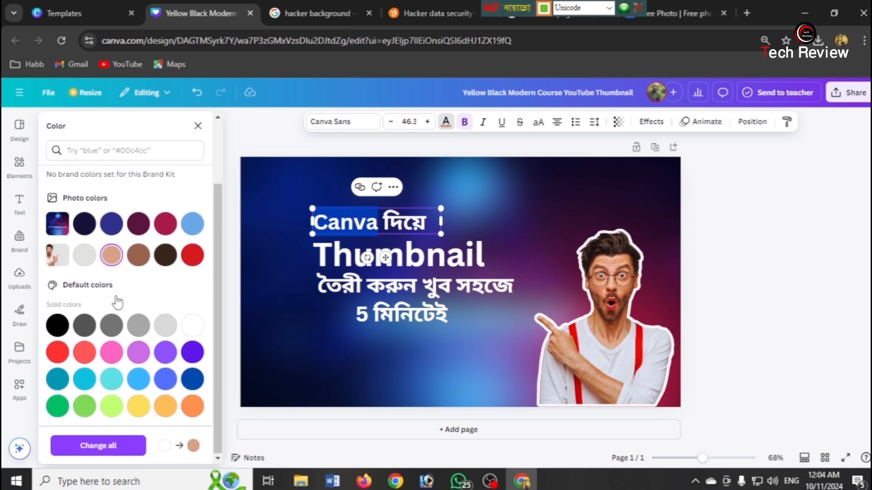
{"action": "left_click", "coordinate": [373, 227]}
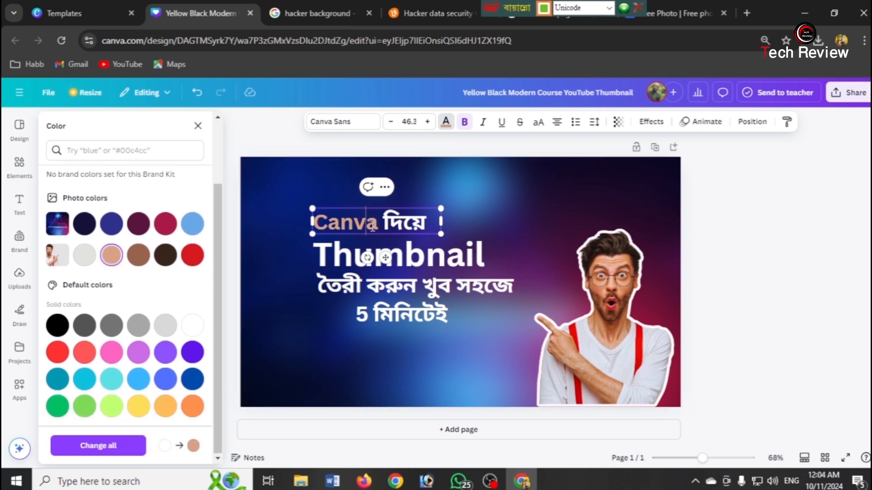
{"action": "left_click_drag", "start_coordinate": [379, 223], "coordinate": [313, 223]}
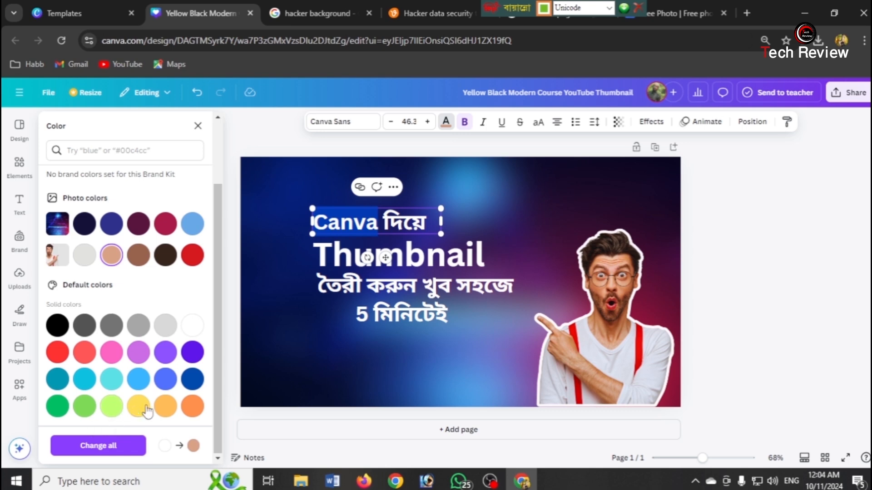
{"action": "left_click", "coordinate": [165, 406]}
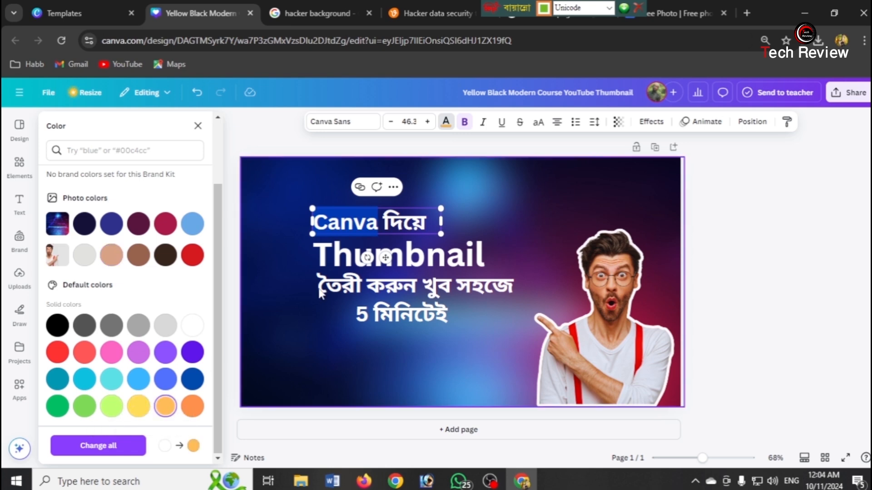
{"action": "left_click", "coordinate": [376, 228]}
Recolor the "Thumbnail" text to light green after trying red and orange shades.
{"action": "left_click", "coordinate": [370, 258]}
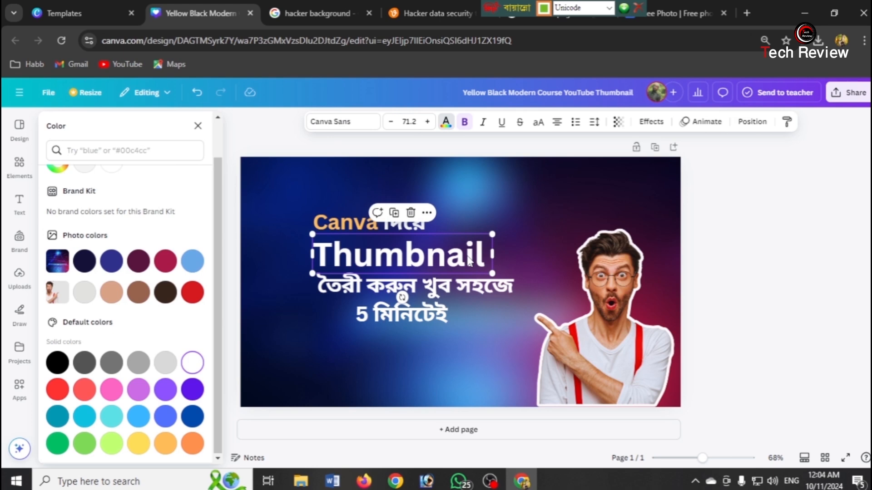
{"action": "left_click", "coordinate": [196, 296]}
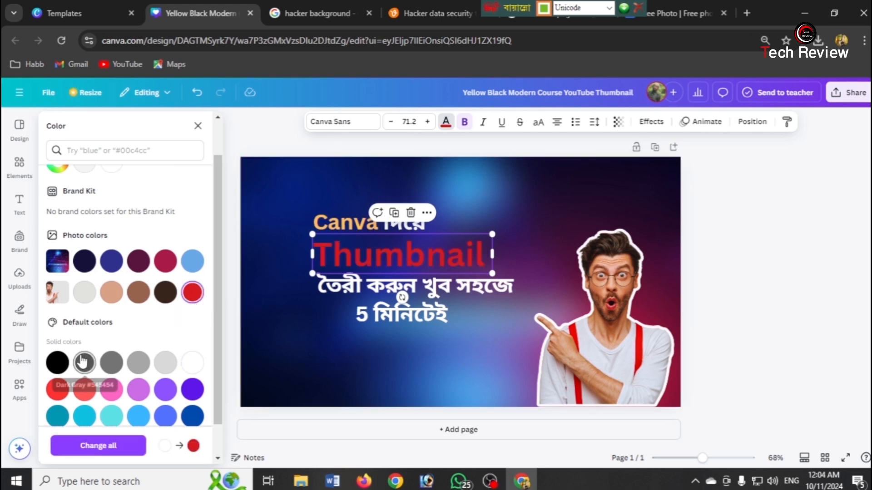
{"action": "scroll", "coordinate": [86, 363], "scroll_direction": "down", "scroll_amount": 2}
{"action": "left_click", "coordinate": [196, 410]}
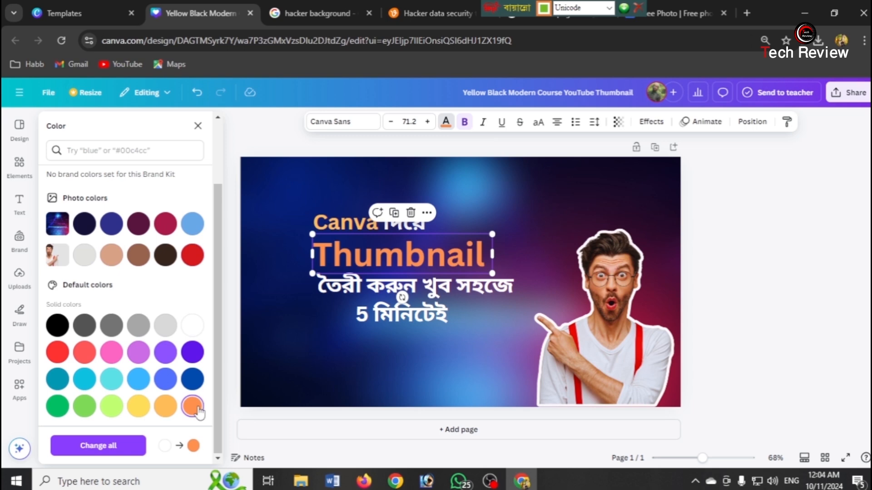
{"action": "left_click", "coordinate": [165, 409]}
{"action": "left_click", "coordinate": [84, 407]}
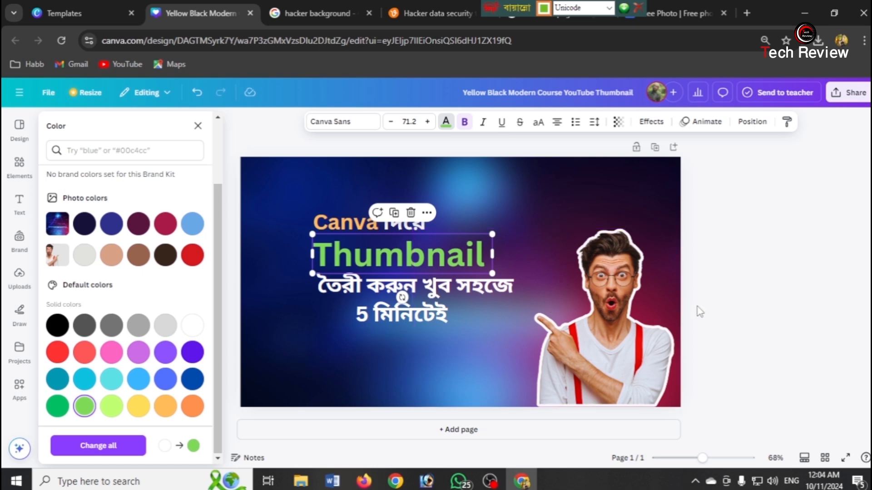
{"action": "left_click", "coordinate": [727, 308]}
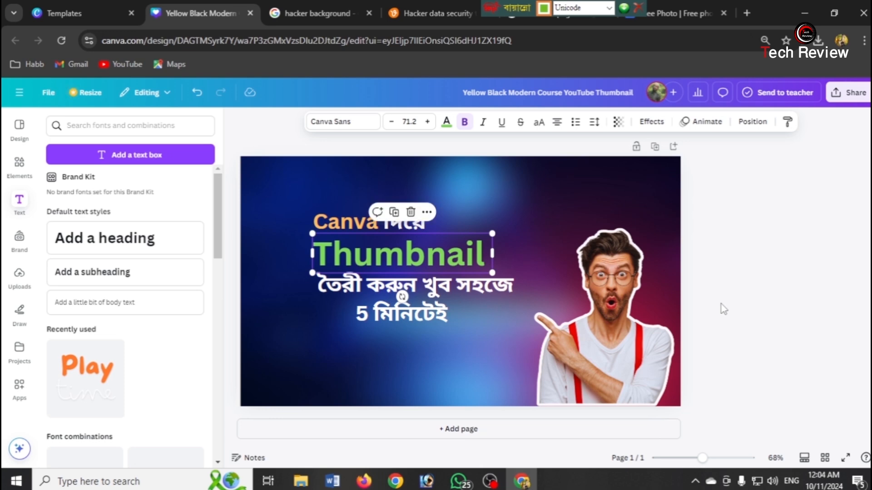
Recolor only the digit "5" in the "5 মিনিটেই" line to the red from the photo colors.
{"action": "left_click", "coordinate": [334, 288]}
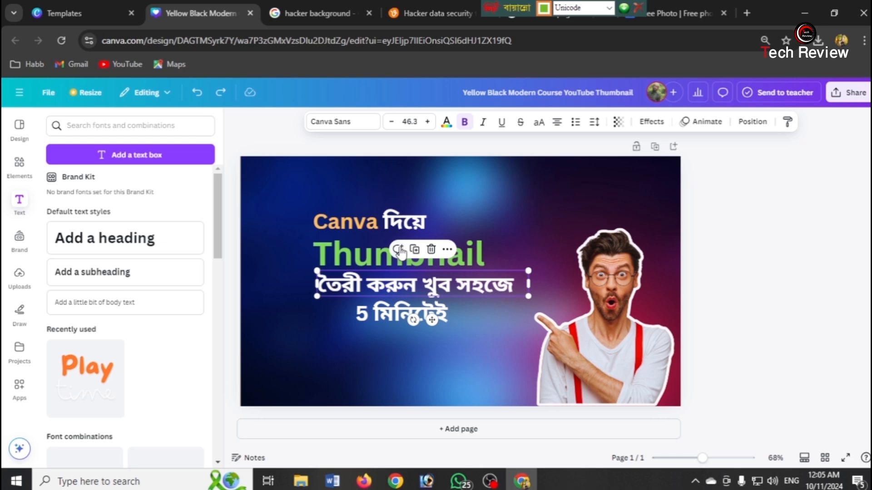
{"action": "left_click", "coordinate": [447, 128]}
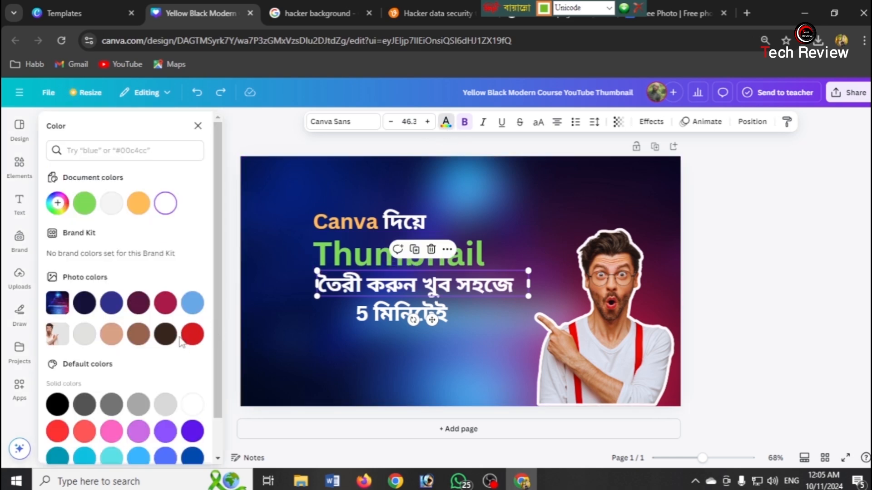
{"action": "scroll", "coordinate": [178, 341], "scroll_direction": "down", "scroll_amount": 1}
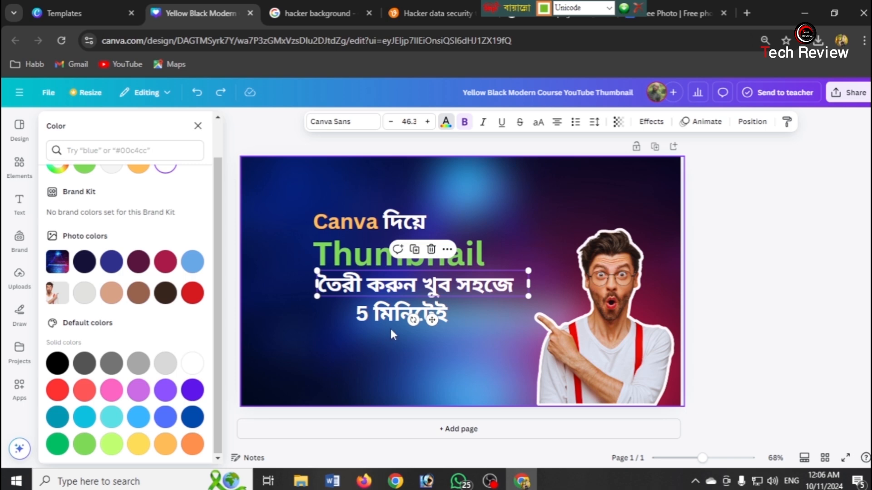
{"action": "left_click", "coordinate": [369, 319]}
{"action": "double_click", "coordinate": [367, 316]}
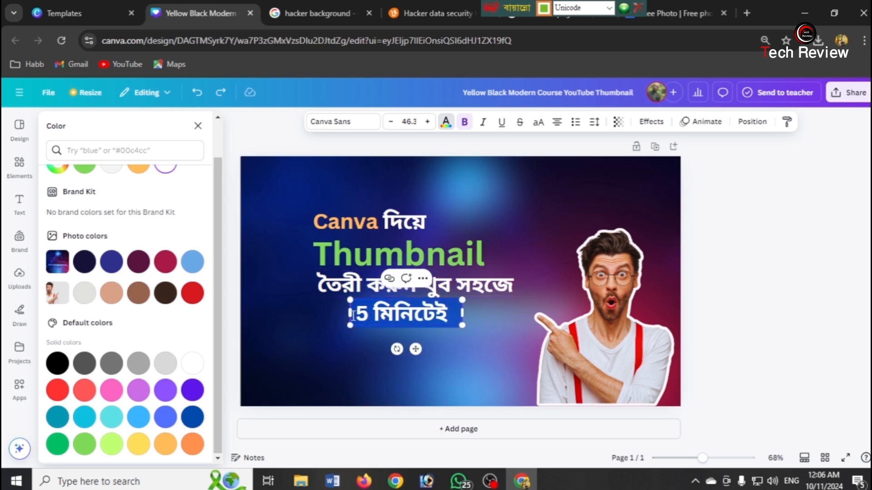
{"action": "left_click_drag", "start_coordinate": [369, 316], "coordinate": [352, 318]}
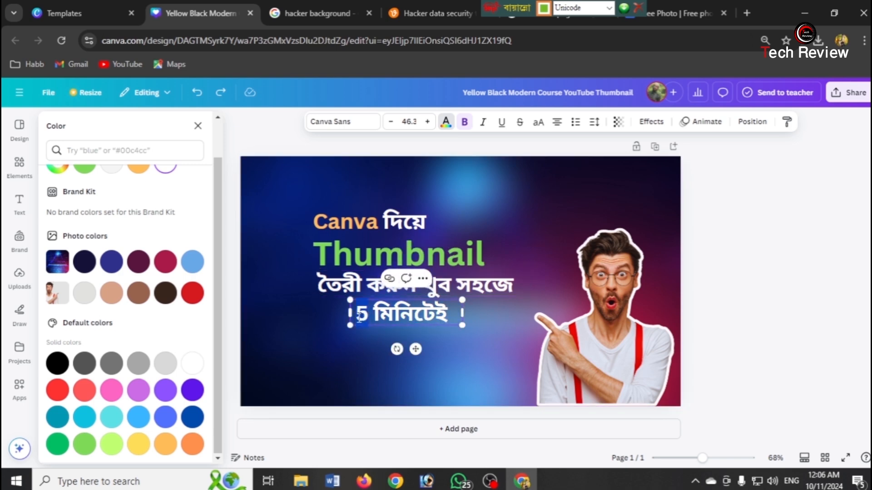
{"action": "left_click", "coordinate": [193, 293]}
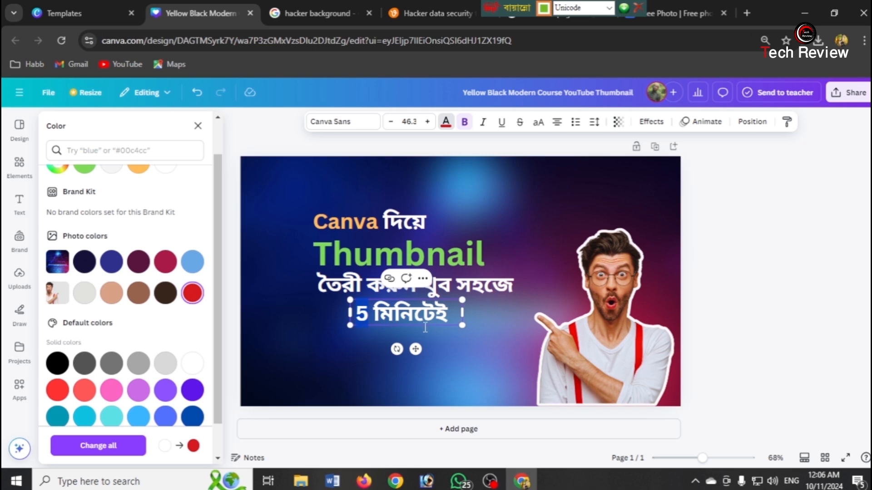
Try orange from the default solid colors on the word "মিনিটেই".
{"action": "left_click_drag", "start_coordinate": [373, 314], "coordinate": [448, 317]}
{"action": "scroll", "coordinate": [136, 395], "scroll_direction": "down", "scroll_amount": 1}
{"action": "left_click", "coordinate": [193, 406]}
{"action": "left_click", "coordinate": [440, 318]}
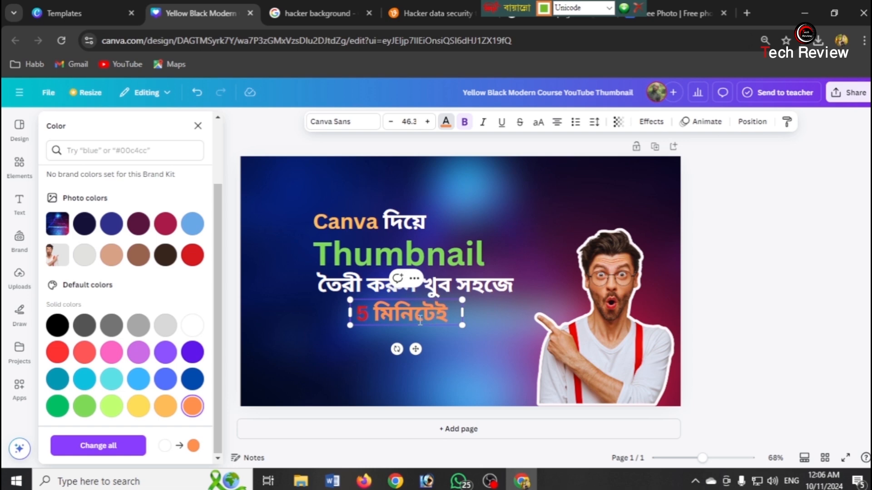
Recolor the word "মিনিটেই" in the last title line to black.
{"action": "left_click_drag", "start_coordinate": [377, 315], "coordinate": [452, 313]}
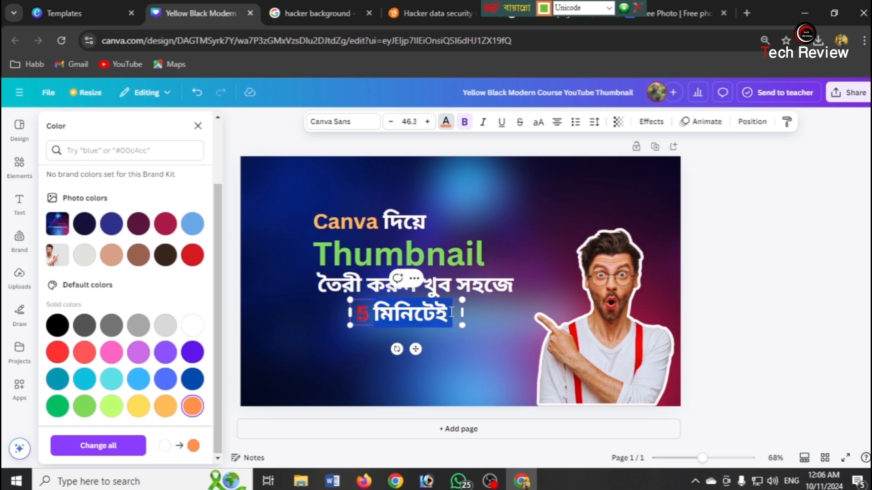
{"action": "left_click", "coordinate": [60, 331]}
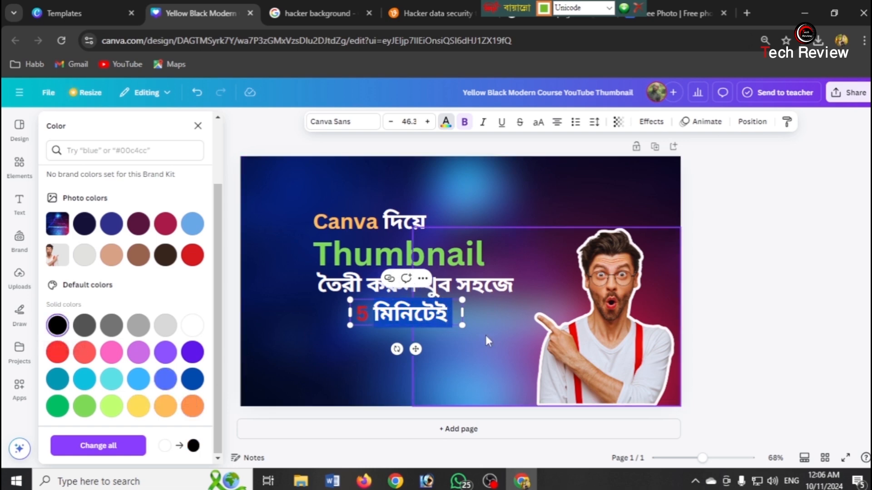
{"action": "left_click", "coordinate": [447, 316]}
{"action": "left_click", "coordinate": [781, 320]}
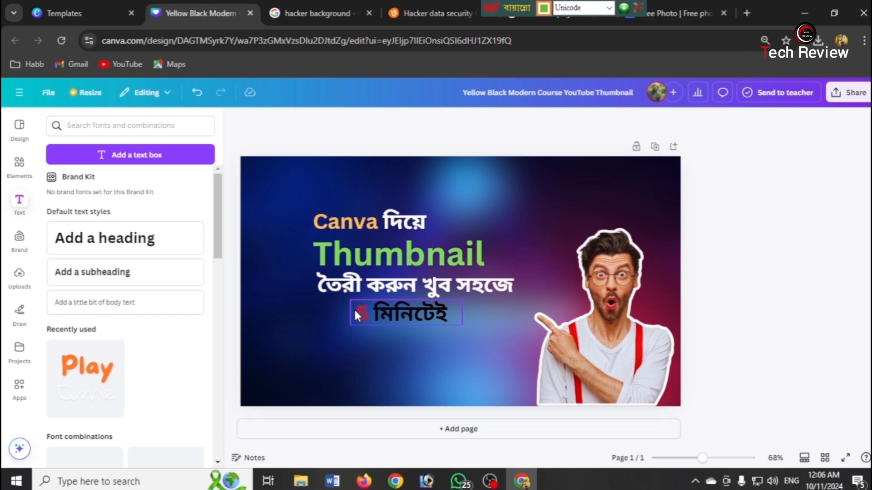
Add a rounded rectangle shape, shrink it to a small bar, and align it behind the "5 মিনিটেই" text.
{"action": "left_click", "coordinate": [27, 178]}
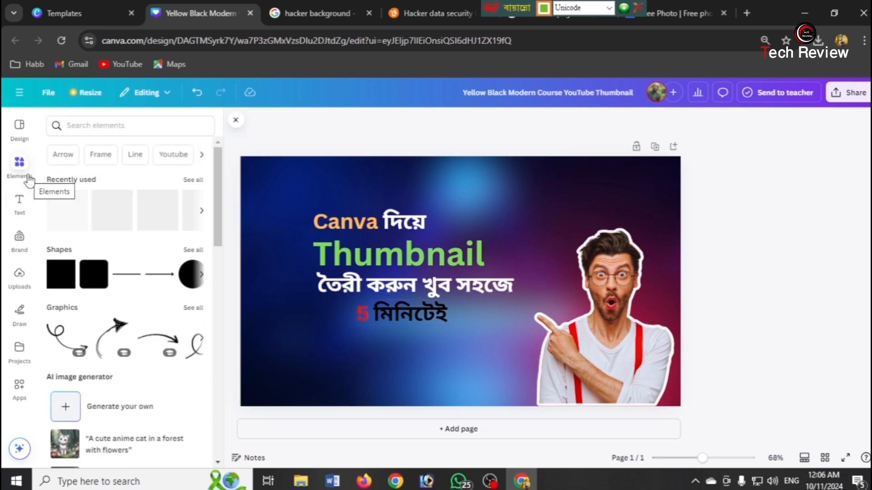
{"action": "left_click", "coordinate": [98, 282]}
{"action": "left_click_drag", "start_coordinate": [500, 240], "coordinate": [589, 204]}
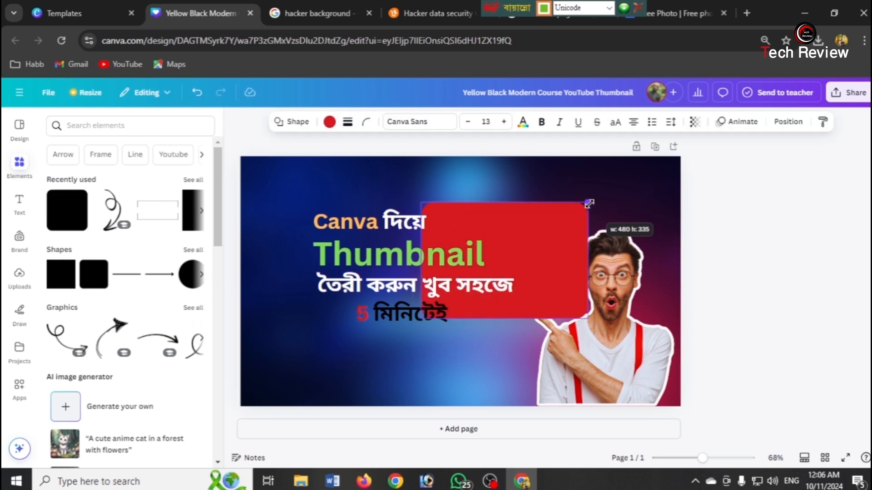
{"action": "left_click_drag", "start_coordinate": [554, 268], "coordinate": [455, 348]}
{"action": "left_click_drag", "start_coordinate": [499, 416], "coordinate": [441, 329]}
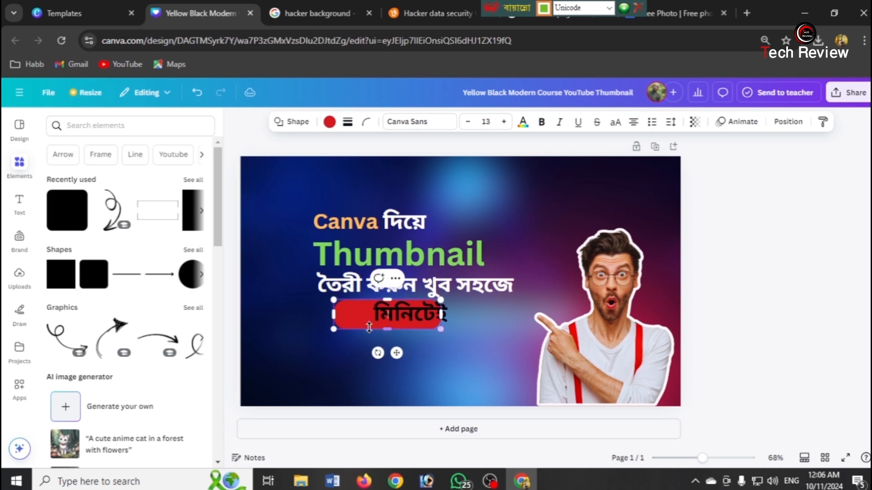
{"action": "left_click_drag", "start_coordinate": [396, 353], "coordinate": [412, 366]}
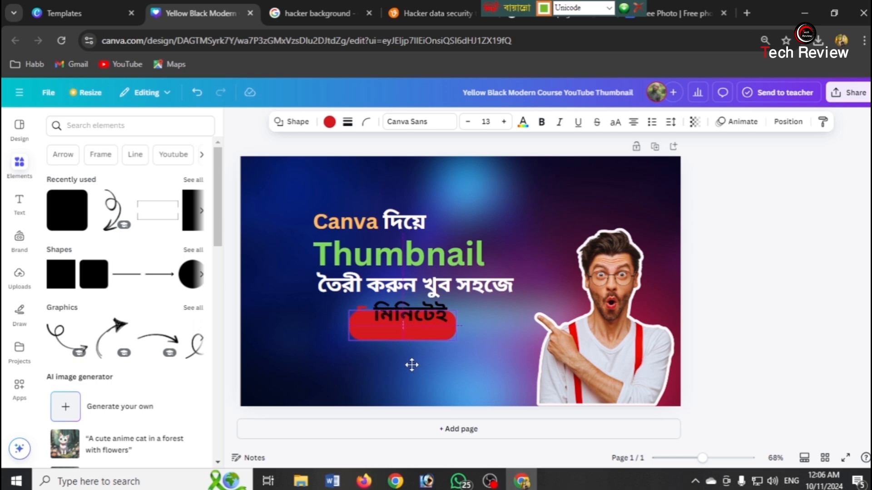
{"action": "mouse_move", "coordinate": [411, 364]}
{"action": "left_mouse_down"}
{"action": "mouse_move", "coordinate": [408, 354]}
{"action": "mouse_move", "coordinate": [417, 354]}
{"action": "left_mouse_up"}
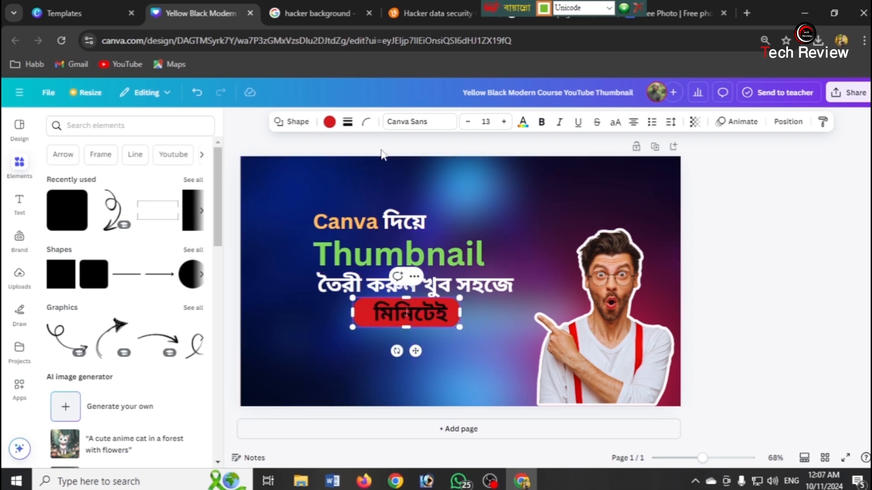
Fill the rounded rectangle with light grey from the photo colors and move it slightly lower together with "5 মিনিটেই".
{"action": "left_click", "coordinate": [329, 124]}
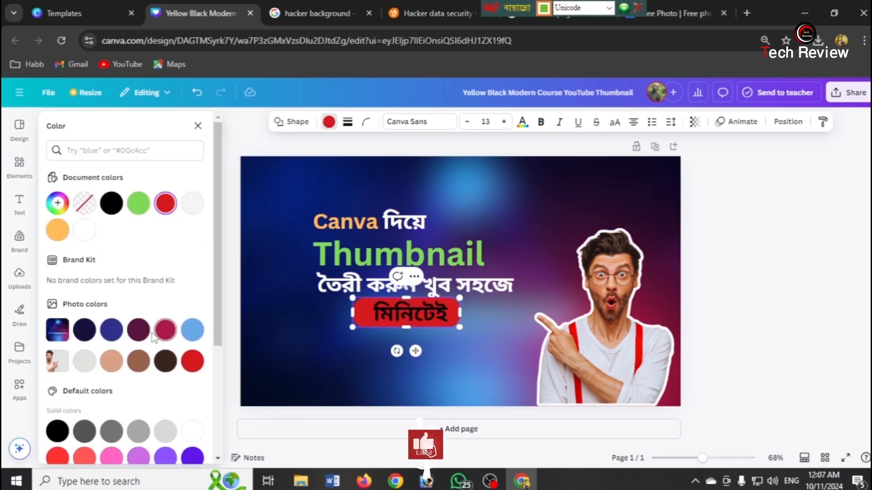
{"action": "left_click", "coordinate": [84, 362]}
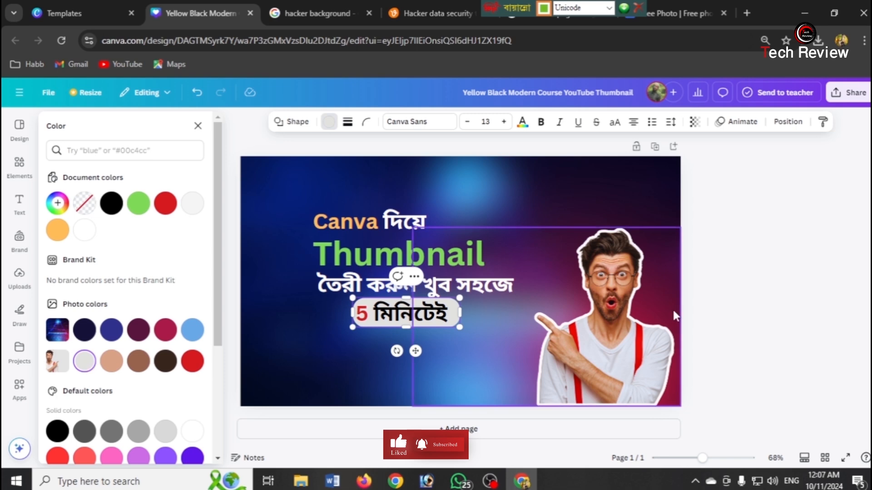
{"action": "left_click", "coordinate": [475, 353]}
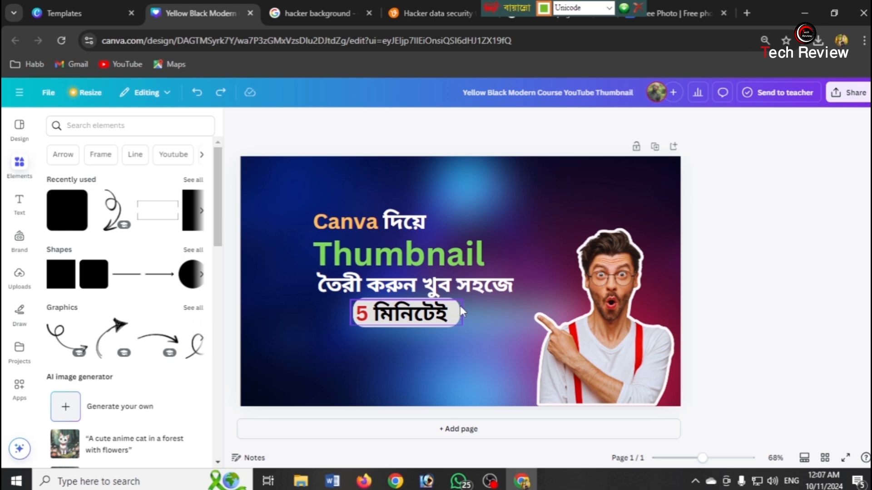
{"action": "left_click_drag", "start_coordinate": [453, 307], "coordinate": [441, 320]}
{"action": "left_click", "coordinate": [445, 309]}
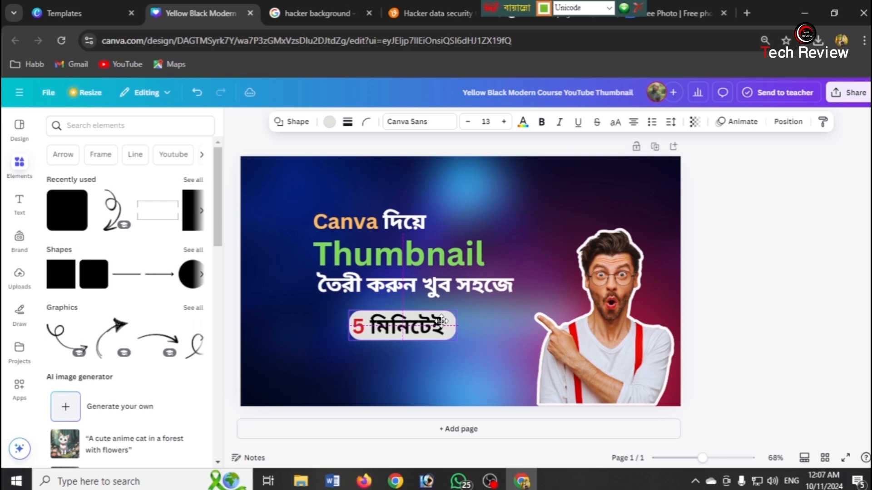
{"action": "left_click", "coordinate": [745, 335]}
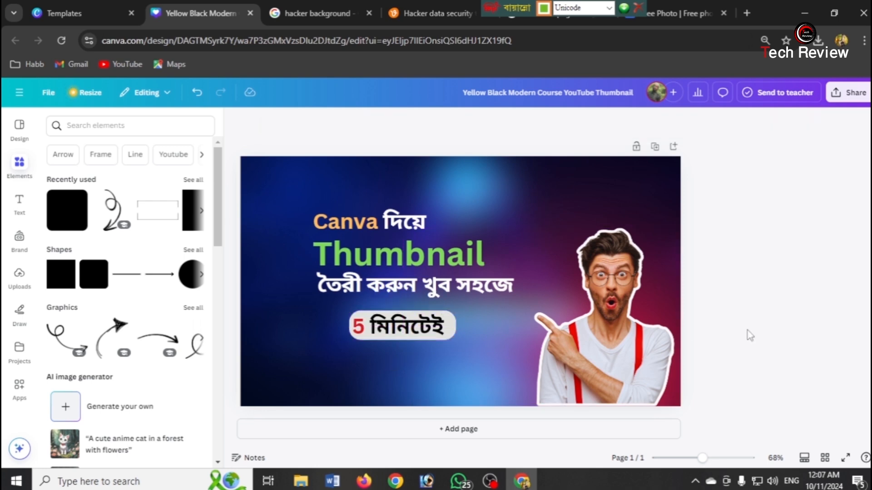
Add the recently used open-sided rectangular frame and enlarge it to about 734 × 335 over the title lines.
{"action": "left_click", "coordinate": [336, 368]}
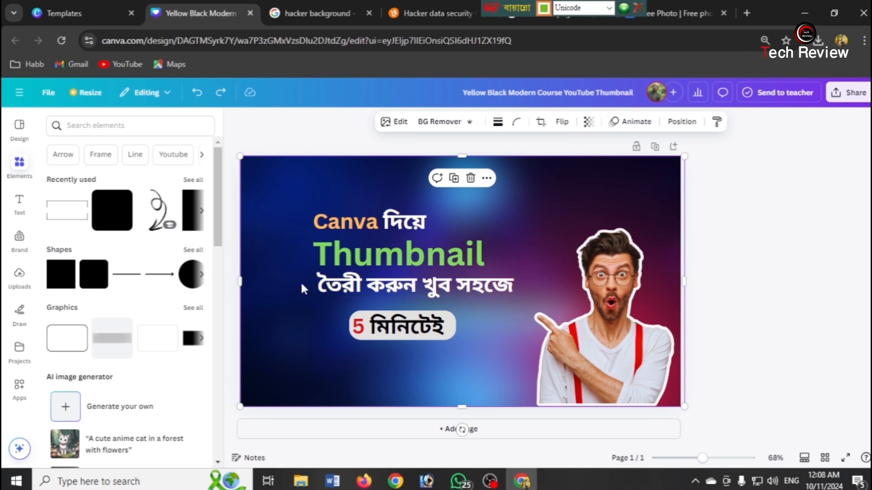
{"action": "left_click", "coordinate": [360, 320]}
{"action": "left_click", "coordinate": [312, 321]}
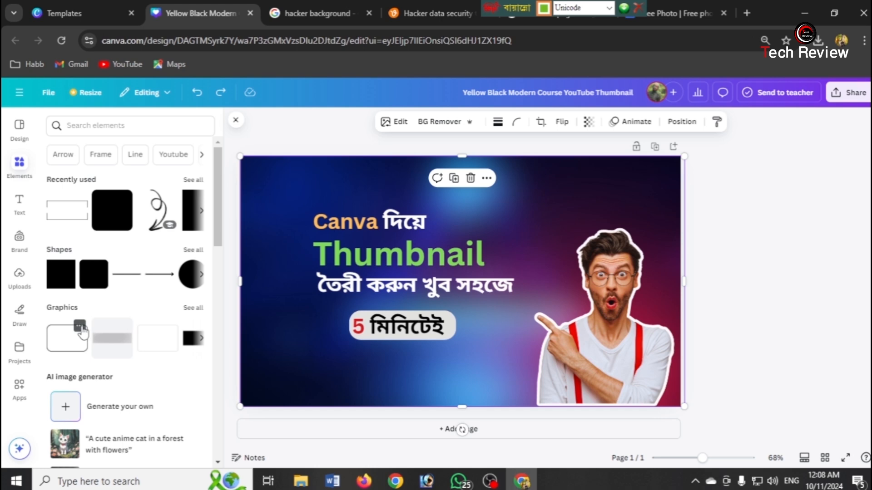
{"action": "left_click", "coordinate": [75, 214]}
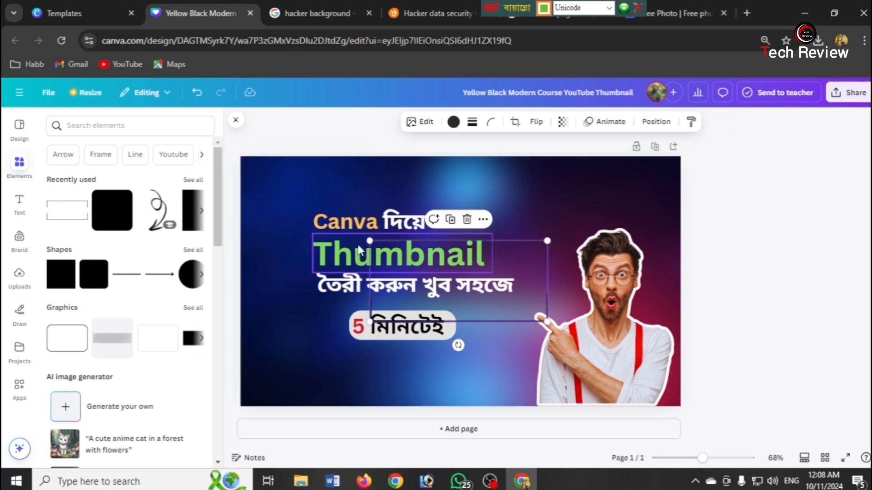
{"action": "left_click_drag", "start_coordinate": [370, 240], "coordinate": [292, 200]}
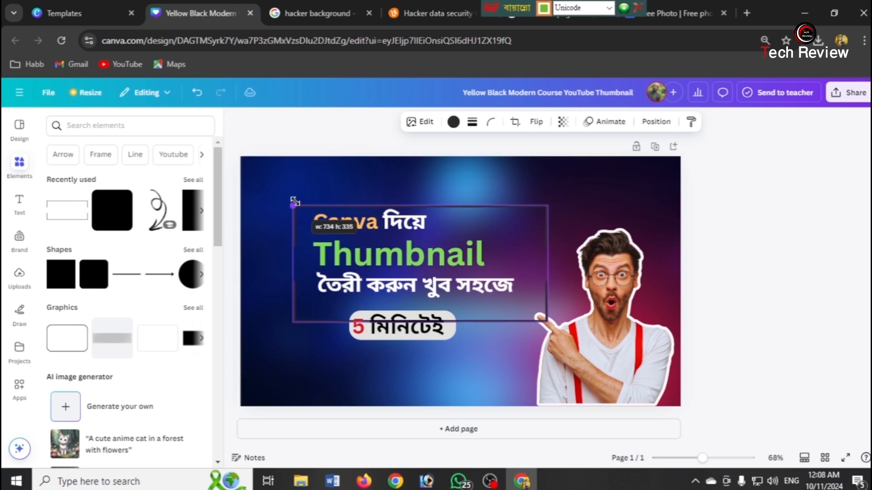
Recolor the frame light grey, then shrink and position it to enclose the three title lines above "5 মিনিটেই".
{"action": "left_click", "coordinate": [453, 122]}
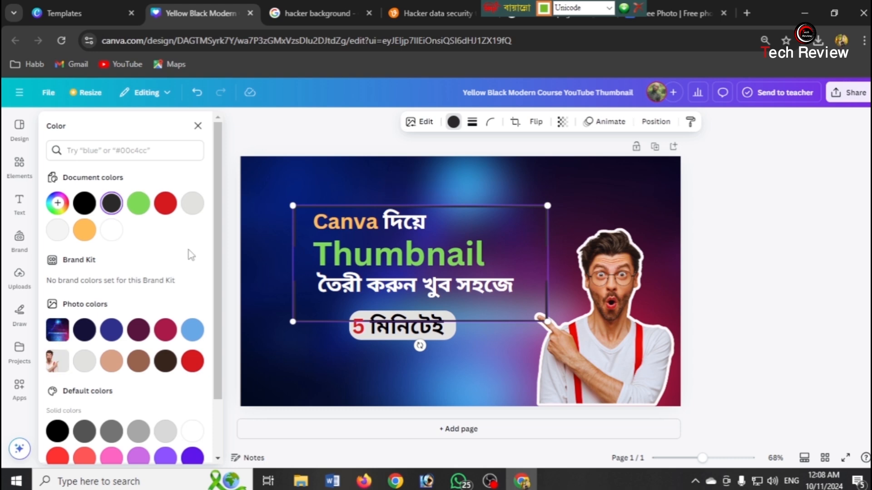
{"action": "left_click", "coordinate": [192, 203]}
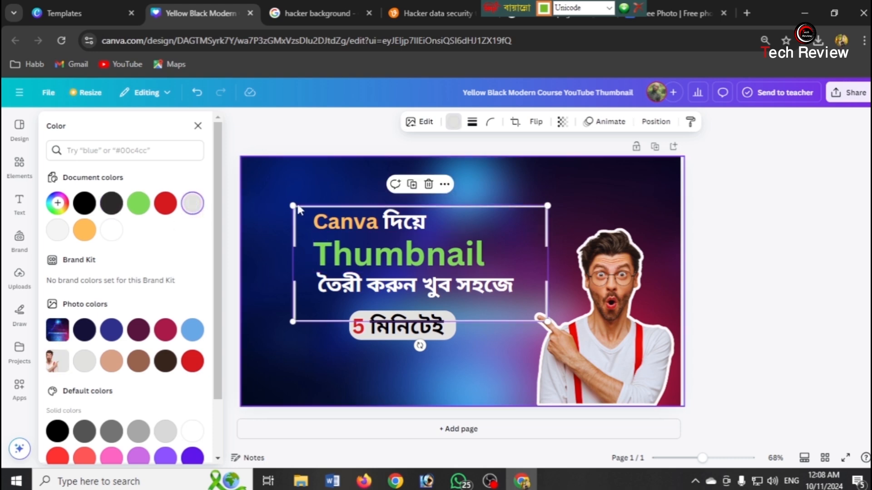
{"action": "mouse_move", "coordinate": [527, 211]}
{"action": "left_mouse_down"}
{"action": "mouse_move", "coordinate": [512, 203]}
{"action": "mouse_move", "coordinate": [520, 202]}
{"action": "left_mouse_up"}
{"action": "left_click_drag", "start_coordinate": [540, 312], "coordinate": [510, 299]}
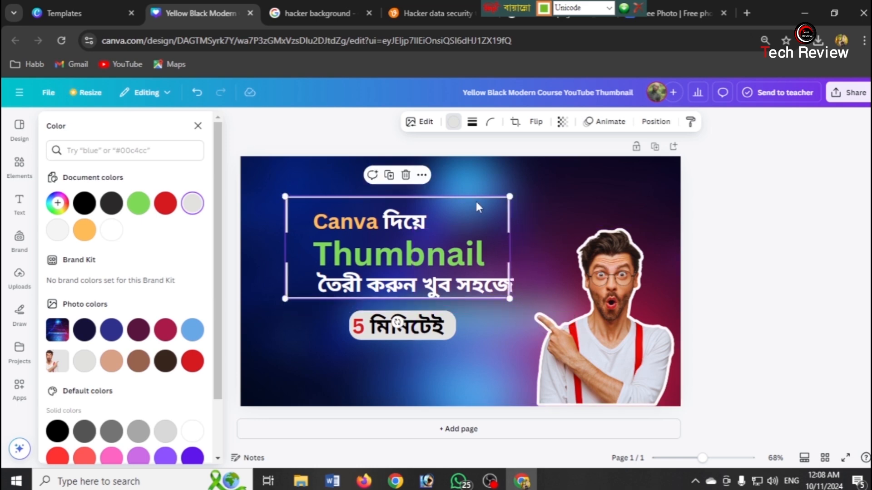
{"action": "left_click_drag", "start_coordinate": [476, 197], "coordinate": [489, 207]}
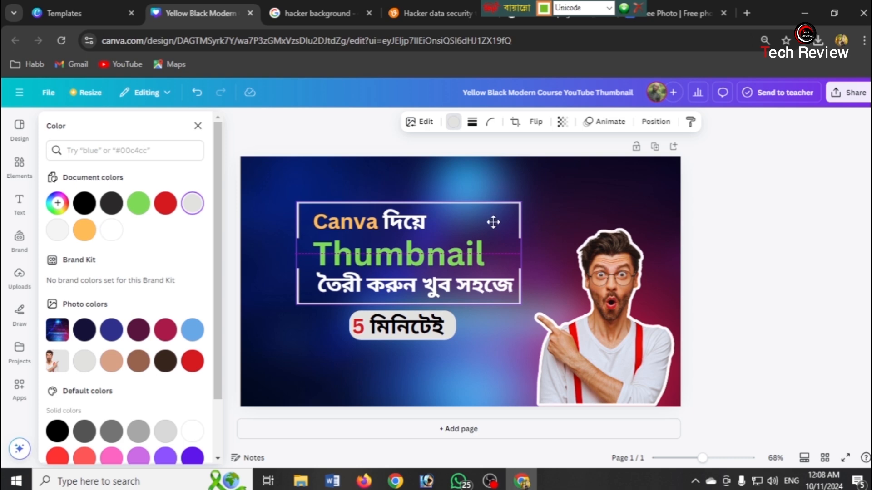
{"action": "left_click", "coordinate": [329, 363]}
{"action": "left_click", "coordinate": [766, 288]}
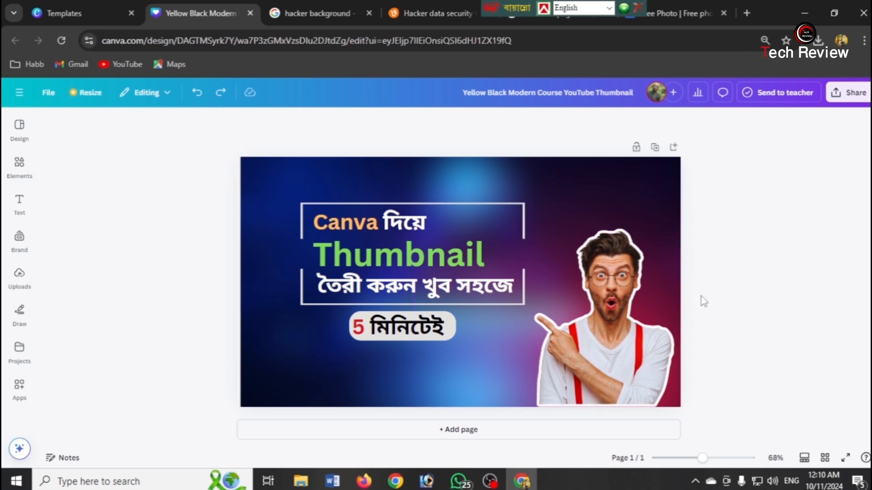
Add the uploaded round Canva logo to the design and move it toward the pointing man.
{"action": "left_click", "coordinate": [19, 282]}
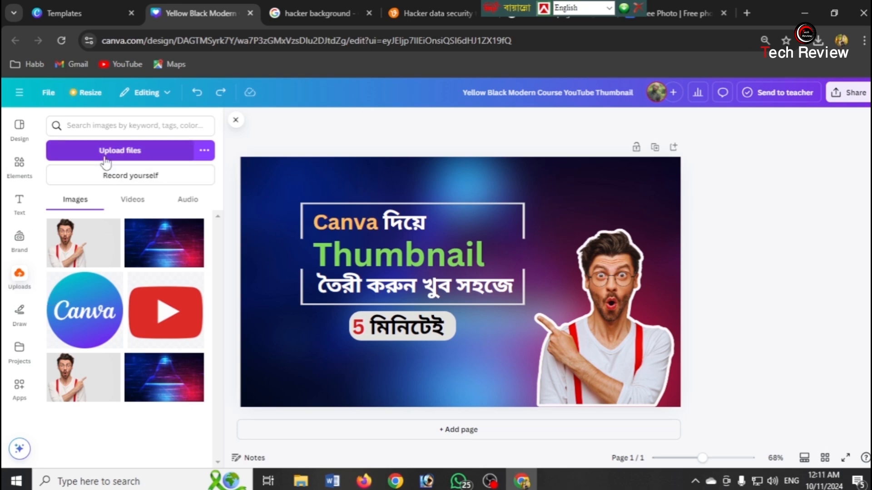
{"action": "left_click", "coordinate": [89, 312]}
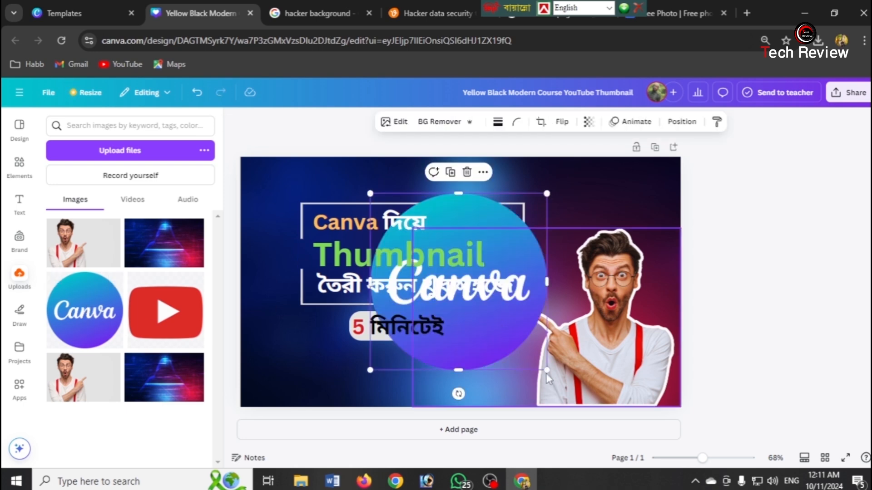
{"action": "left_click_drag", "start_coordinate": [519, 346], "coordinate": [588, 324]}
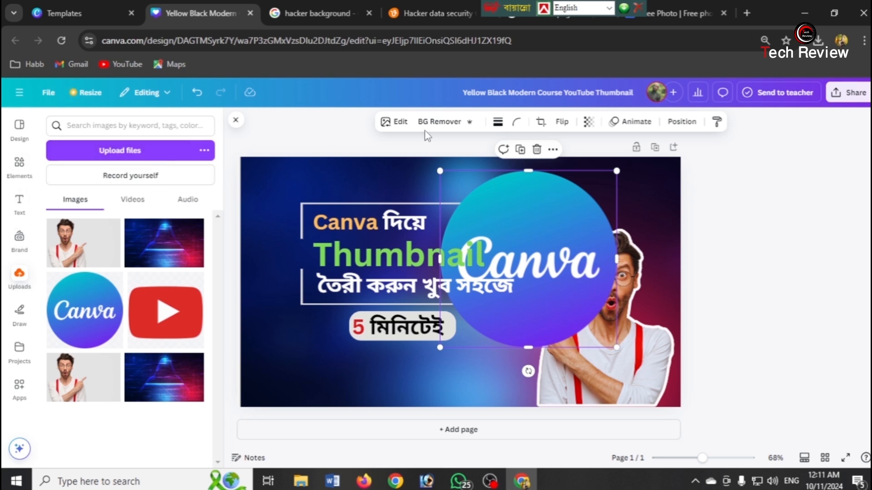
Apply the Outline shadow effect to the Canva logo.
{"action": "left_click", "coordinate": [386, 126]}
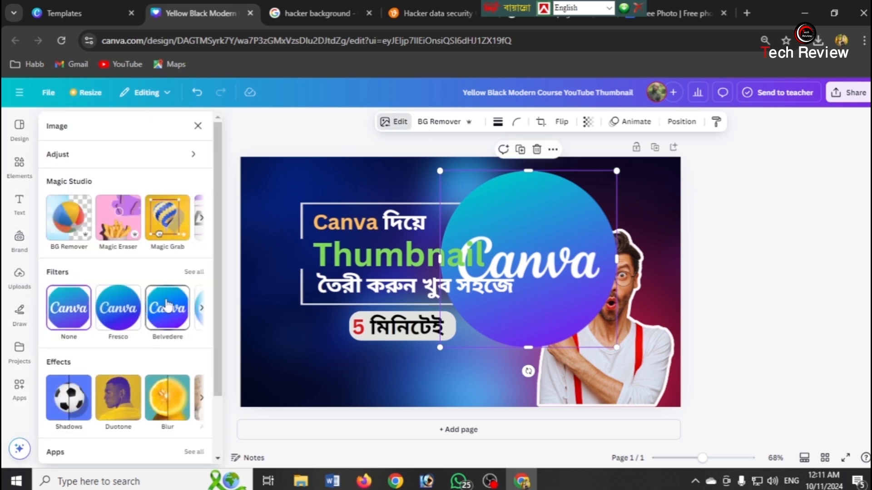
{"action": "scroll", "coordinate": [86, 366], "scroll_direction": "down", "scroll_amount": 3}
{"action": "left_click", "coordinate": [69, 330]}
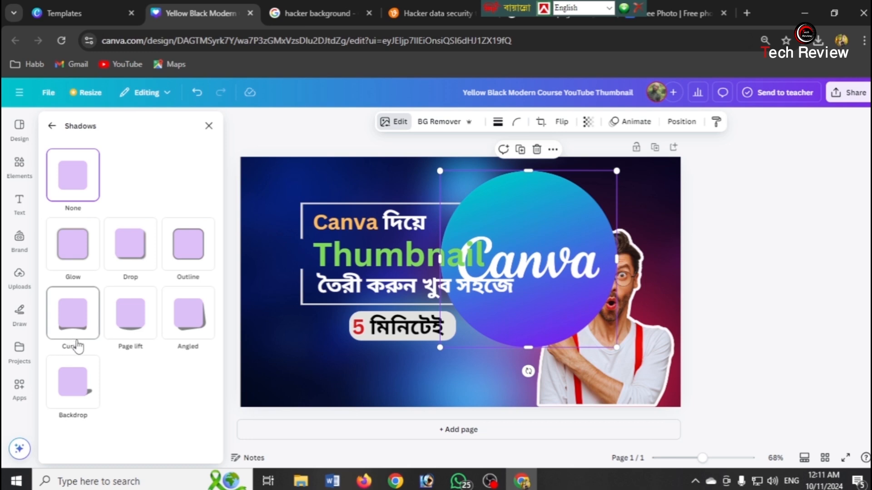
{"action": "left_click", "coordinate": [198, 255]}
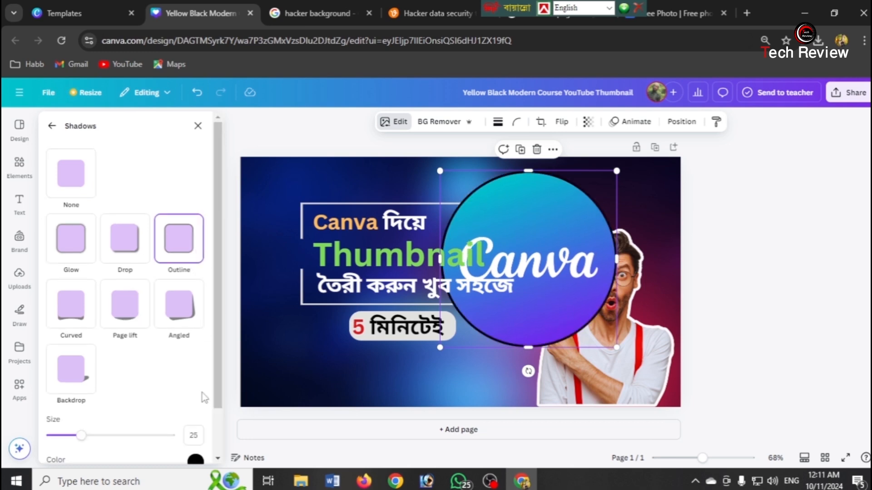
Set the Canva logo's outline color to #F6F0F0 and its size to 34.
{"action": "scroll", "coordinate": [203, 426], "scroll_direction": "down", "scroll_amount": 2}
{"action": "left_click", "coordinate": [195, 408]}
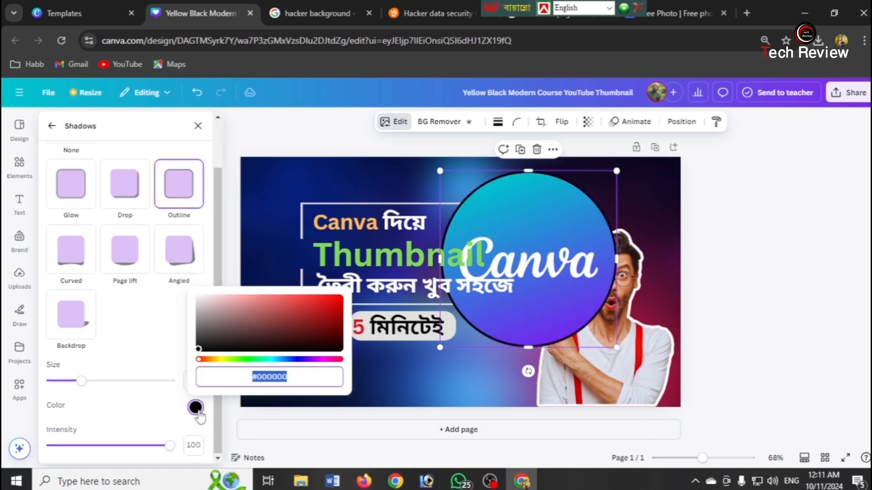
{"action": "left_click", "coordinate": [200, 297]}
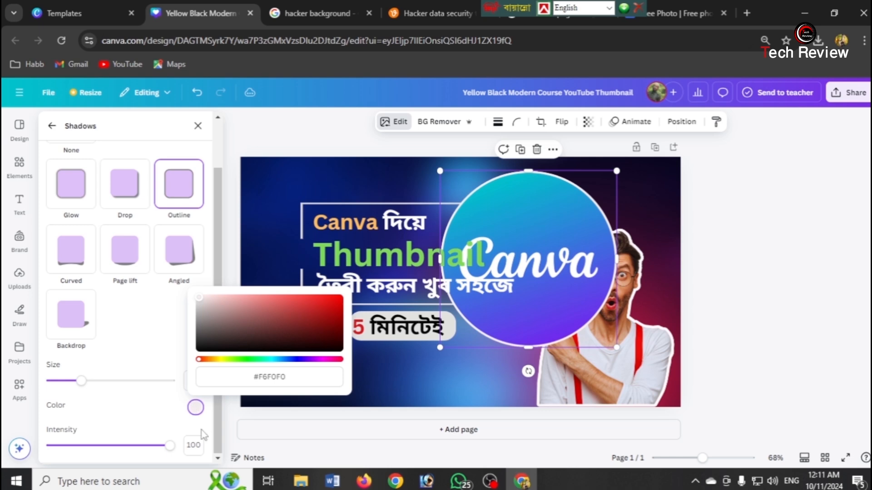
{"action": "left_click_drag", "start_coordinate": [81, 382], "coordinate": [94, 387]}
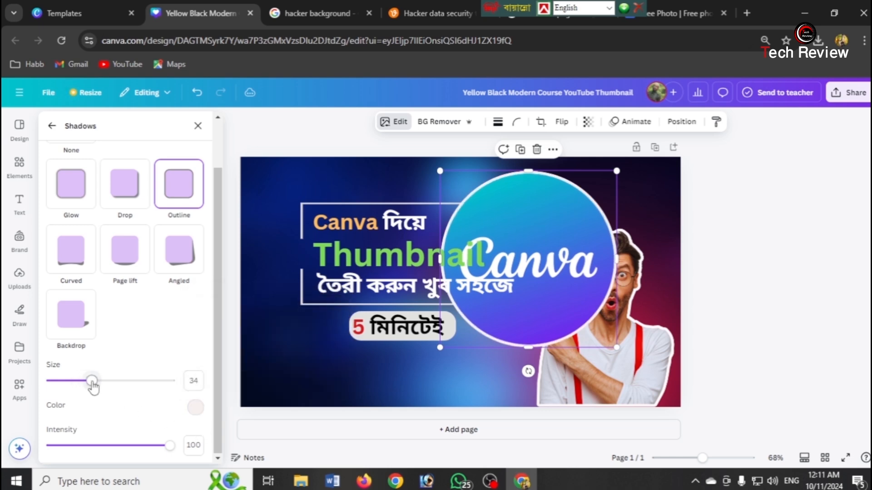
Shrink the Canva logo to a small badge in the thumbnail's upper-left corner, above the title frame.
{"action": "left_click_drag", "start_coordinate": [616, 347], "coordinate": [285, 184]}
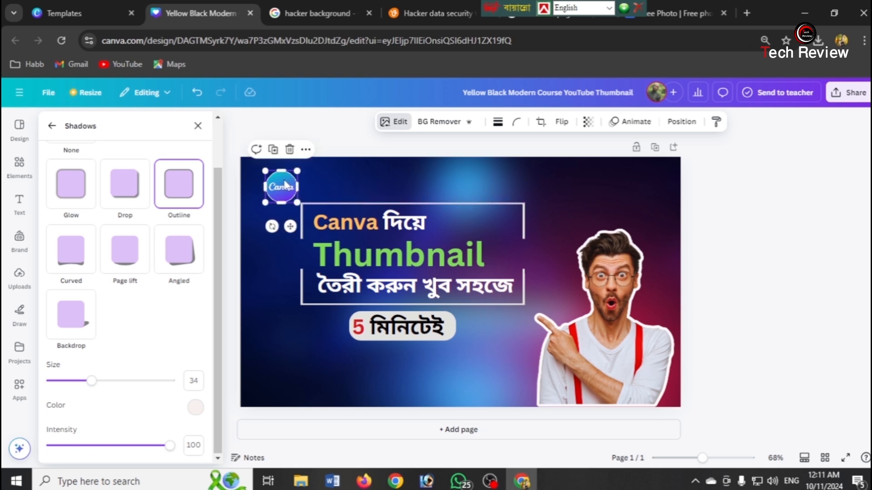
{"action": "left_click", "coordinate": [818, 271]}
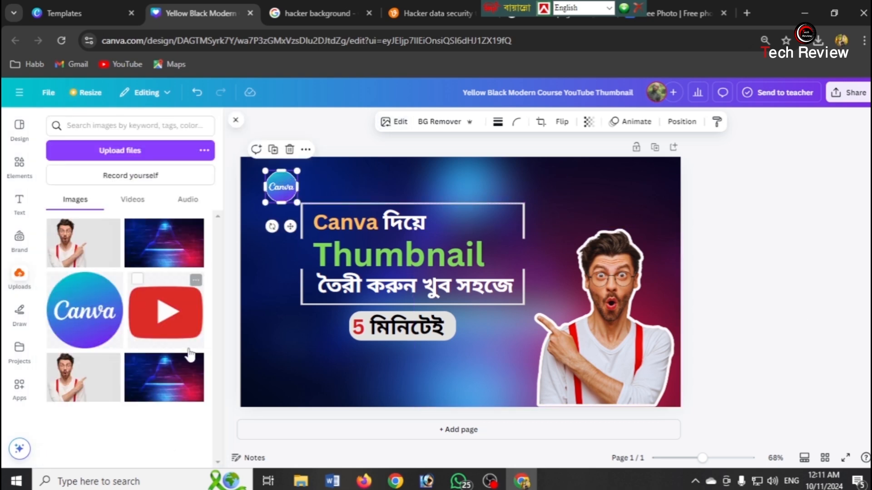
{"action": "left_click", "coordinate": [767, 271]}
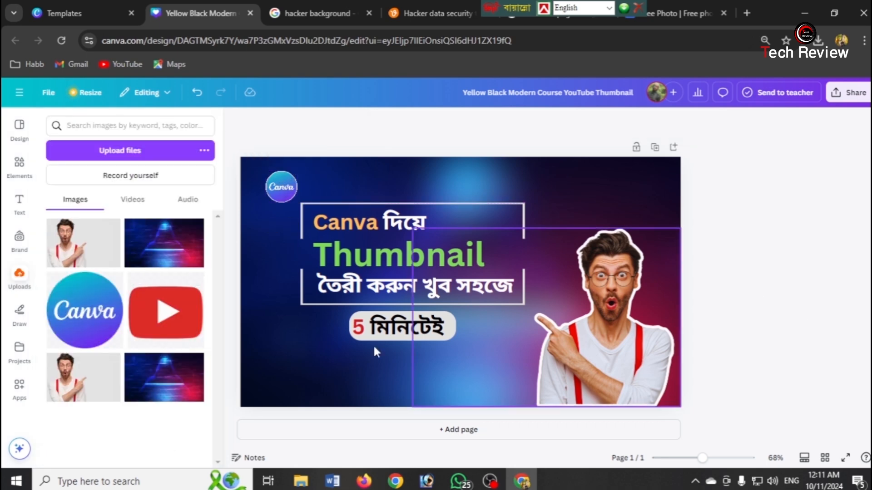
Add the uploaded red YouTube logo and shrink it into the thumbnail's lower-left corner.
{"action": "left_click", "coordinate": [160, 318]}
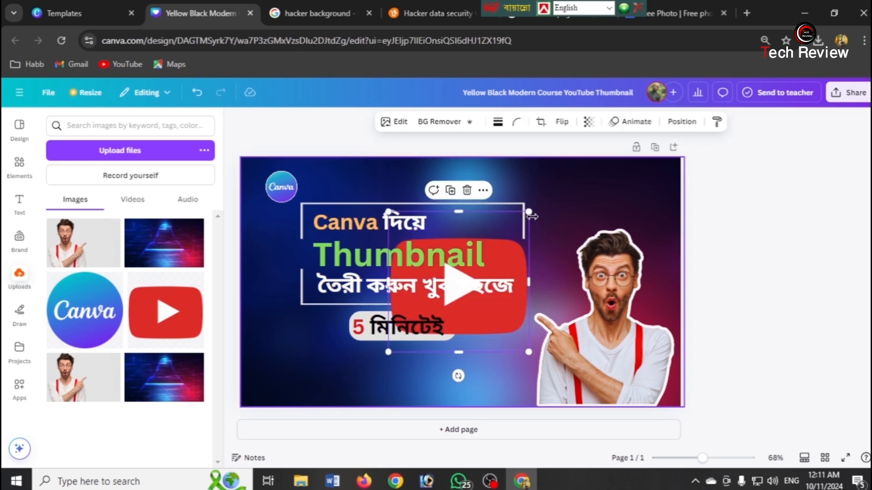
{"action": "left_click_drag", "start_coordinate": [529, 212], "coordinate": [600, 142]}
{"action": "left_click_drag", "start_coordinate": [558, 223], "coordinate": [557, 265]}
{"action": "left_click_drag", "start_coordinate": [574, 350], "coordinate": [554, 396]}
{"action": "left_click_drag", "start_coordinate": [578, 438], "coordinate": [285, 382]}
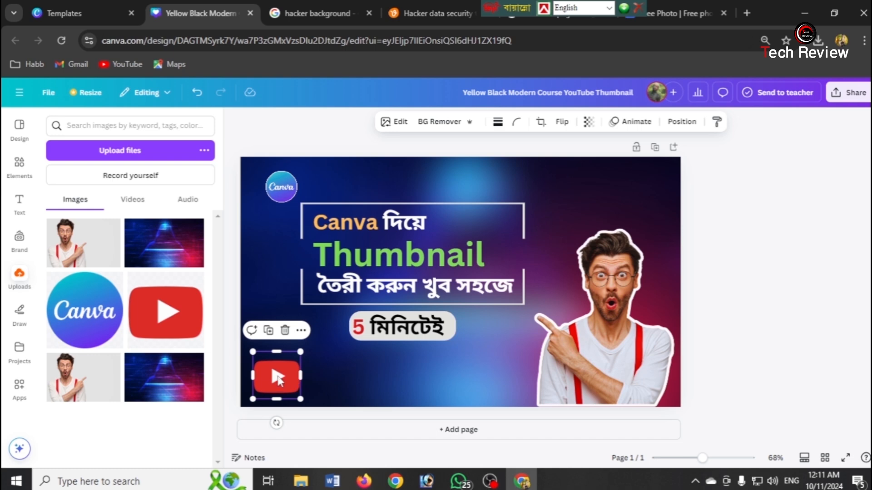
Add a rounded square shape in off-white and reshape it into a wide rounded rectangle.
{"action": "left_click", "coordinate": [25, 168]}
{"action": "left_click", "coordinate": [94, 274]}
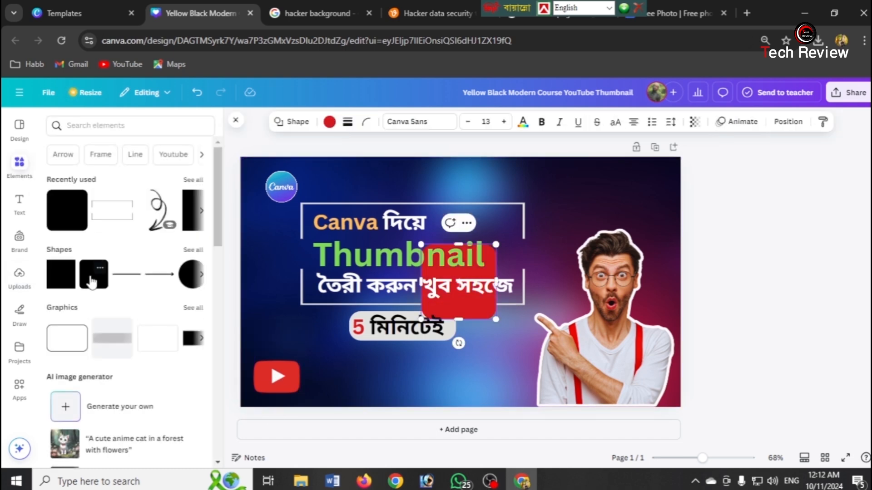
{"action": "left_click_drag", "start_coordinate": [495, 320], "coordinate": [600, 393]}
{"action": "left_click", "coordinate": [329, 122]}
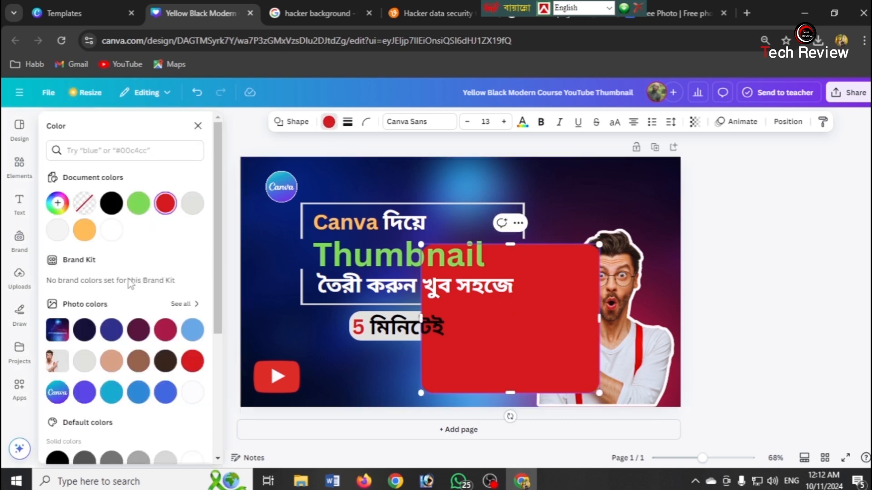
{"action": "left_click", "coordinate": [57, 229]}
{"action": "left_click_drag", "start_coordinate": [574, 381], "coordinate": [555, 305]}
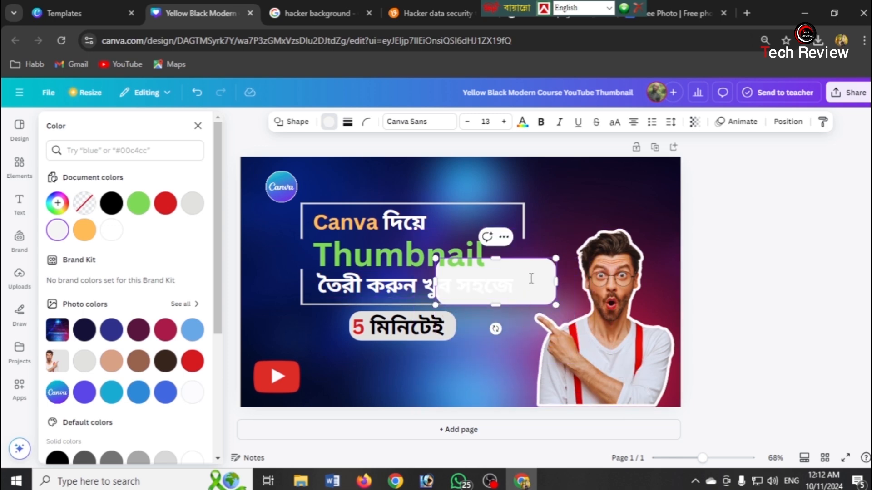
Flatten the off-white rectangle into a slim pill-shaped bar and place it over the right part of the YouTube logo.
{"action": "left_click", "coordinate": [511, 363]}
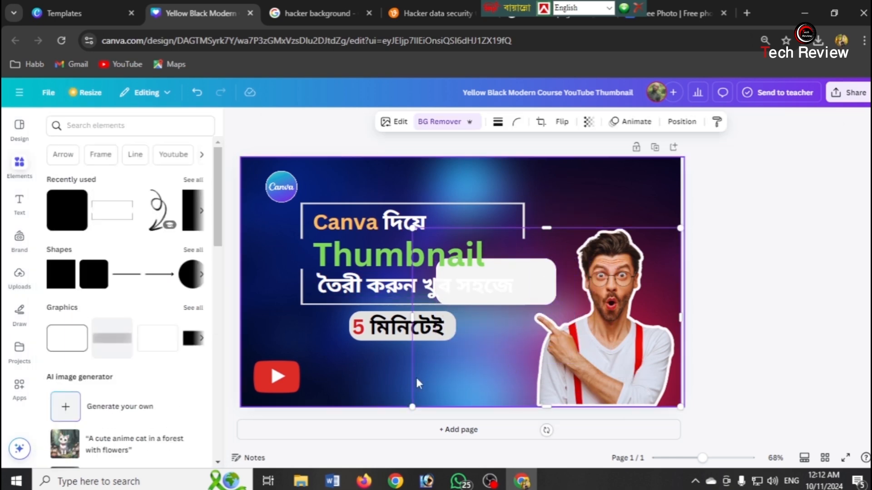
{"action": "left_click", "coordinate": [544, 292]}
{"action": "left_click_drag", "start_coordinate": [544, 292], "coordinate": [361, 381]}
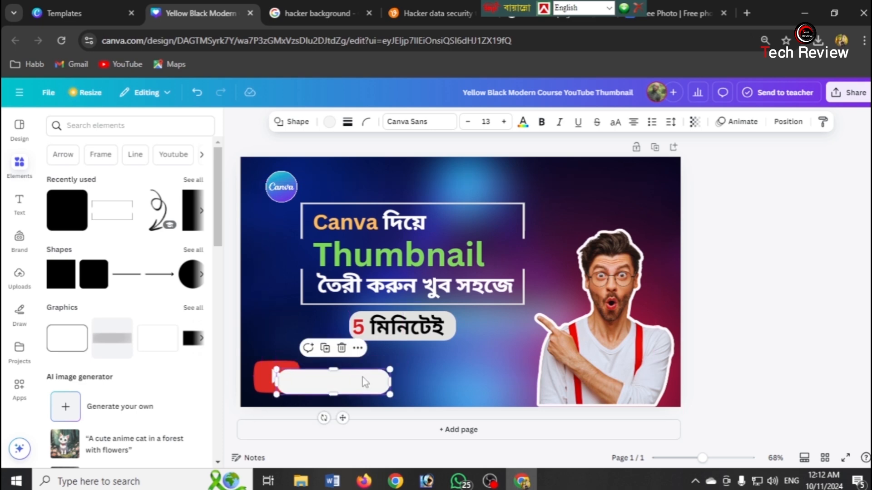
{"action": "left_click", "coordinate": [343, 382]}
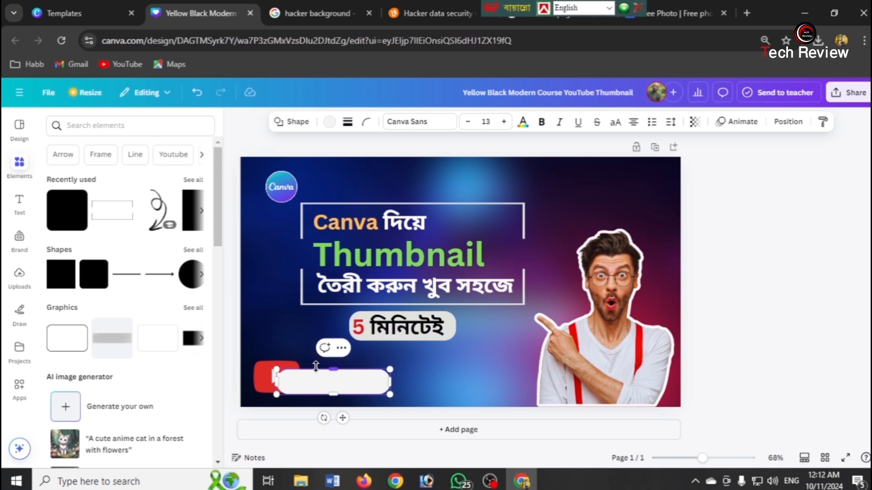
Reorder the layers so the YouTube logo sits directly above the off-white bar.
{"action": "left_click", "coordinate": [266, 375]}
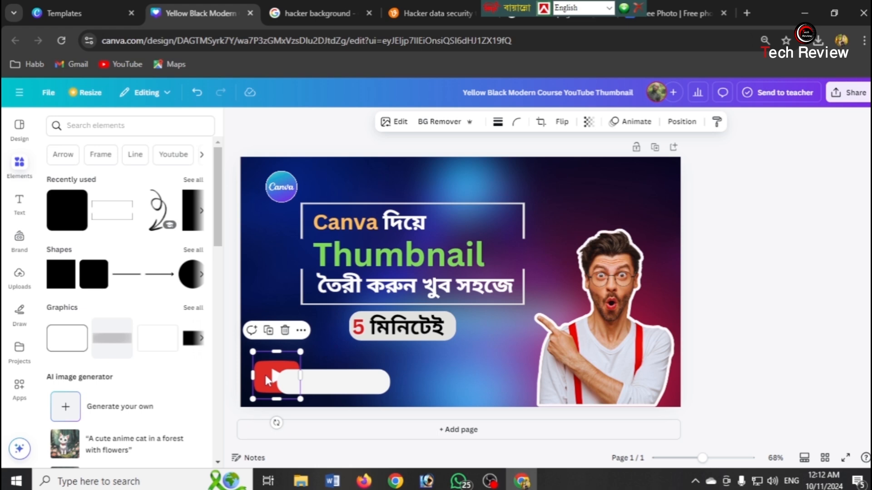
{"action": "left_click", "coordinate": [301, 332]}
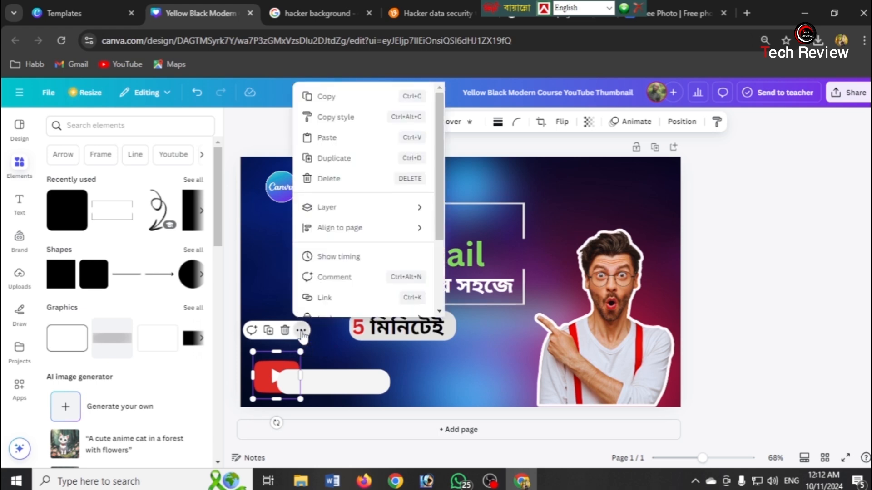
{"action": "mouse_move", "coordinate": [401, 216]}
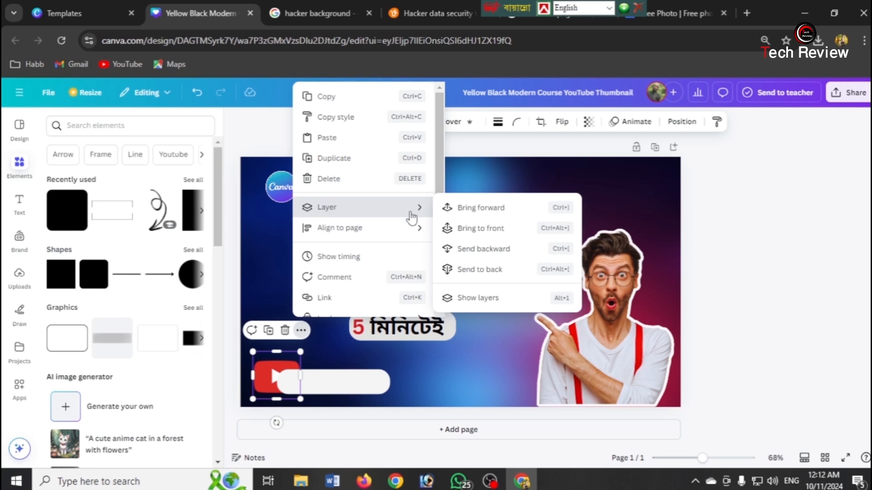
{"action": "left_click", "coordinate": [489, 302]}
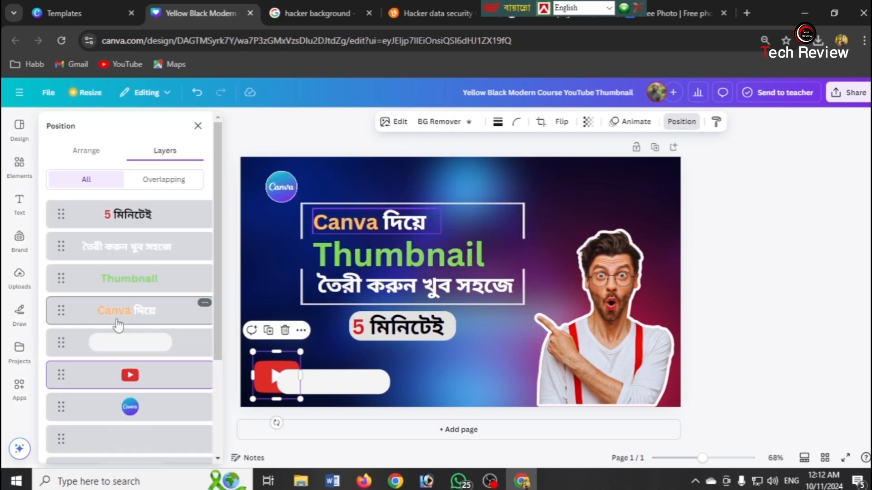
{"action": "scroll", "coordinate": [117, 325], "scroll_direction": "down", "scroll_amount": 3}
{"action": "scroll", "coordinate": [118, 325], "scroll_direction": "up", "scroll_amount": 2}
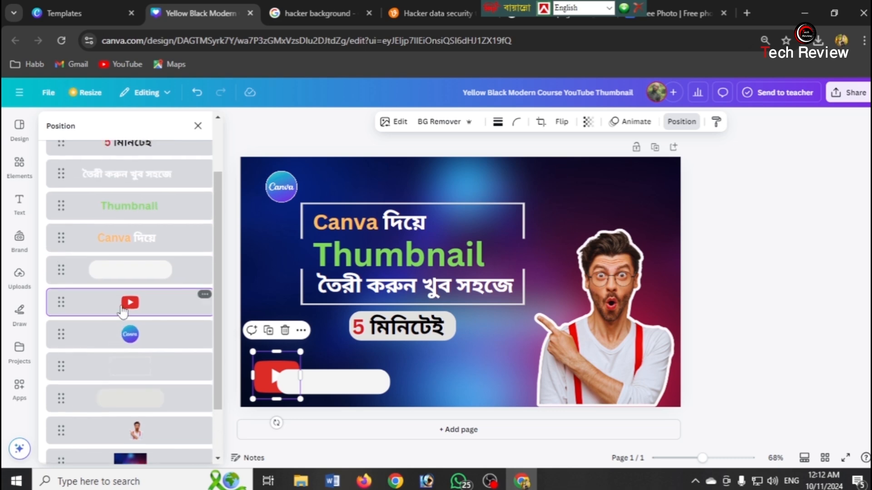
{"action": "left_click_drag", "start_coordinate": [123, 311], "coordinate": [127, 264]}
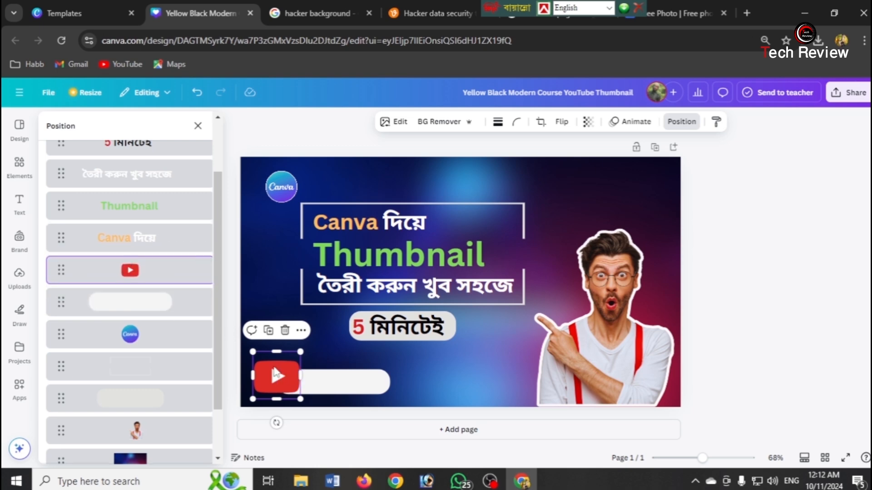
Shrink the YouTube logo to the bar's height and align it over the bar's left end.
{"action": "left_click_drag", "start_coordinate": [300, 399], "coordinate": [281, 384]}
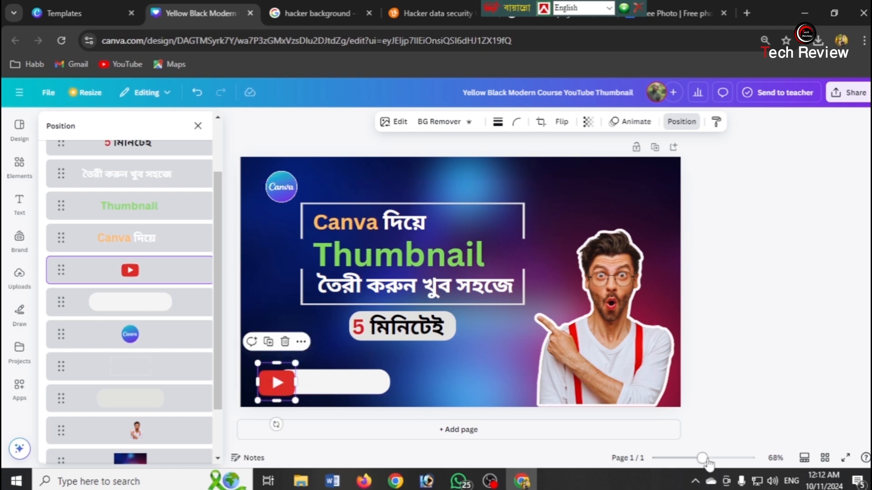
{"action": "left_click_drag", "start_coordinate": [702, 458], "coordinate": [717, 461]}
{"action": "scroll", "coordinate": [454, 363], "scroll_direction": "down", "scroll_amount": 3}
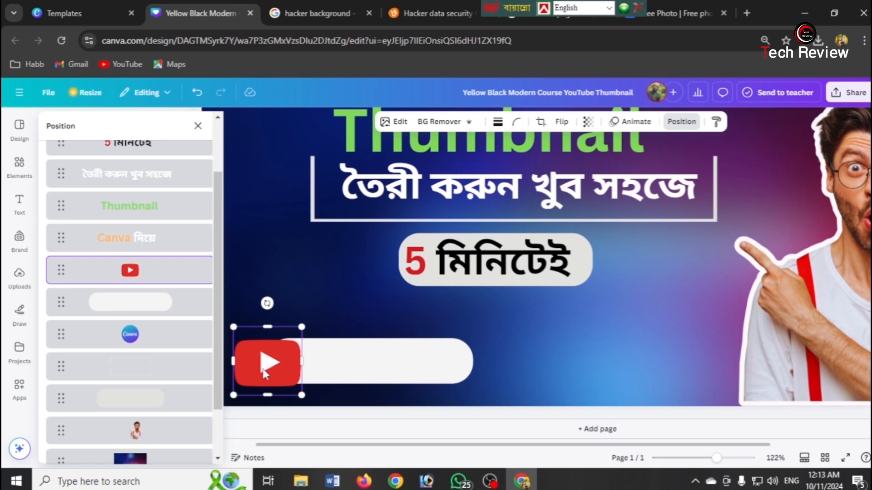
{"action": "left_click_drag", "start_coordinate": [293, 354], "coordinate": [281, 362]}
{"action": "left_click", "coordinate": [290, 306]}
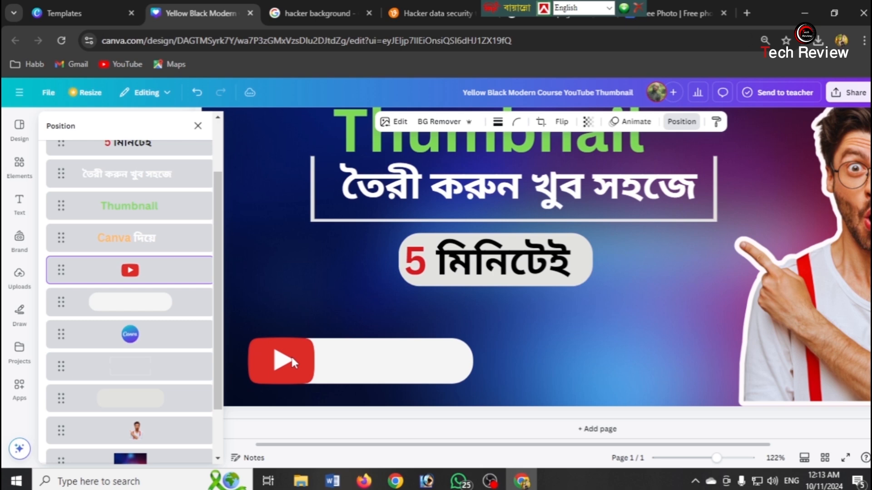
{"action": "left_click", "coordinate": [290, 355]}
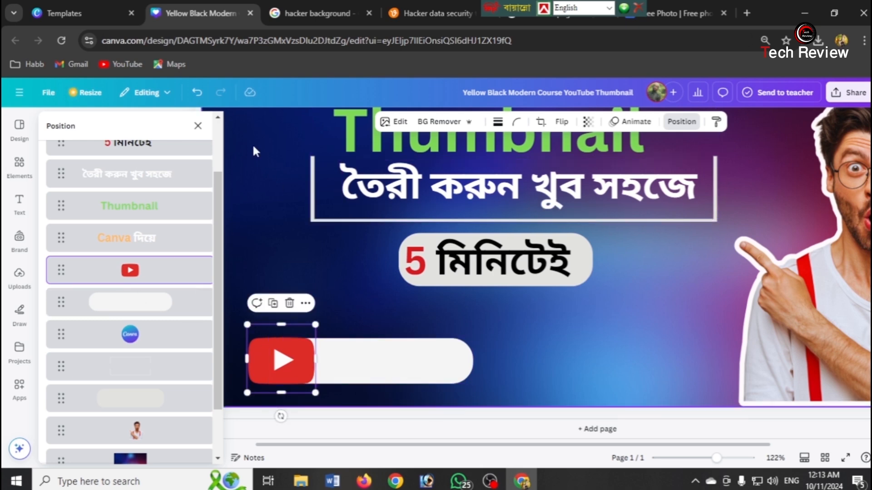
{"action": "left_click", "coordinate": [198, 126]}
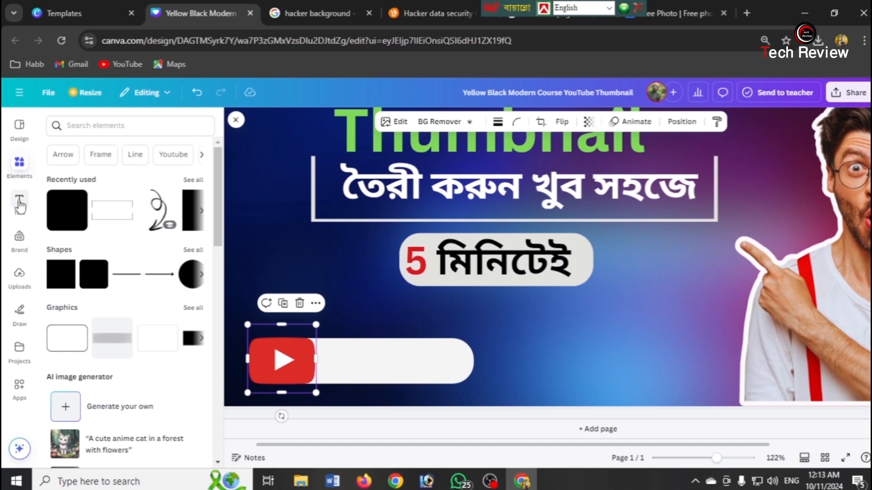
Add a subheading reading "Tech review" over the off-white bar beside the YouTube logo.
{"action": "left_click", "coordinate": [20, 203]}
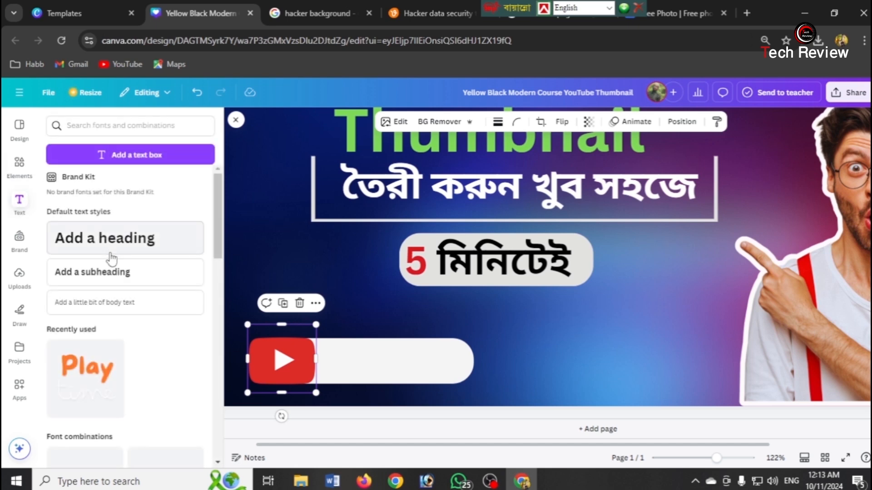
{"action": "left_click", "coordinate": [121, 272]}
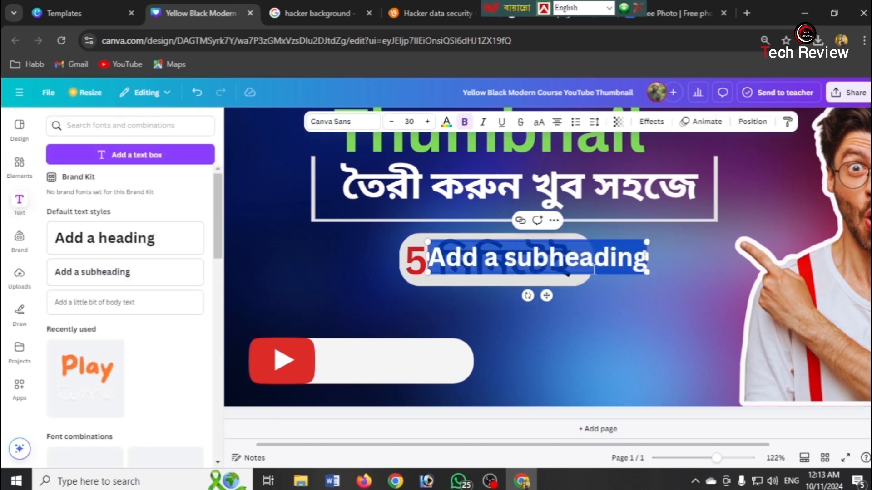
{"action": "left_click_drag", "start_coordinate": [546, 295], "coordinate": [437, 393]}
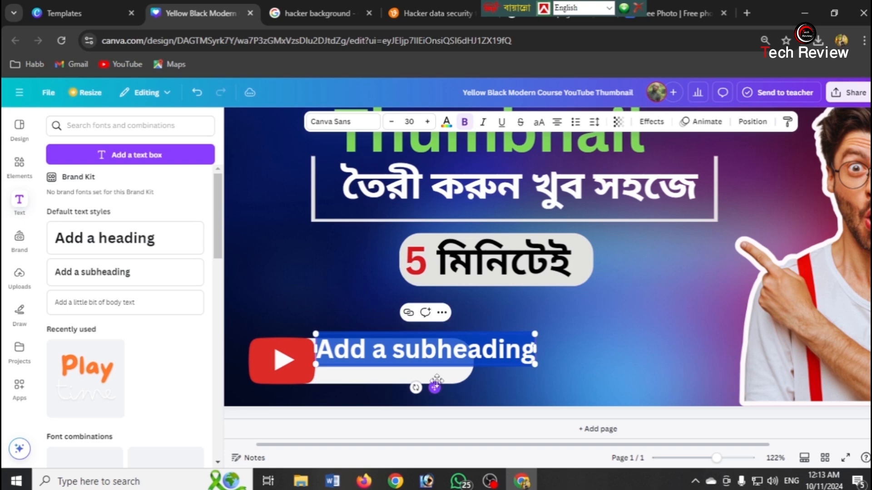
{"action": "type", "text": "T"}
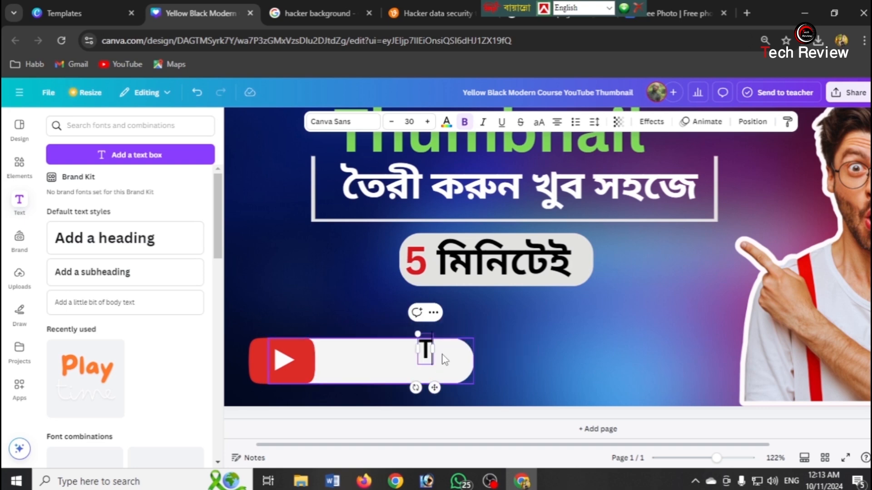
{"action": "type", "text": "ech review"}
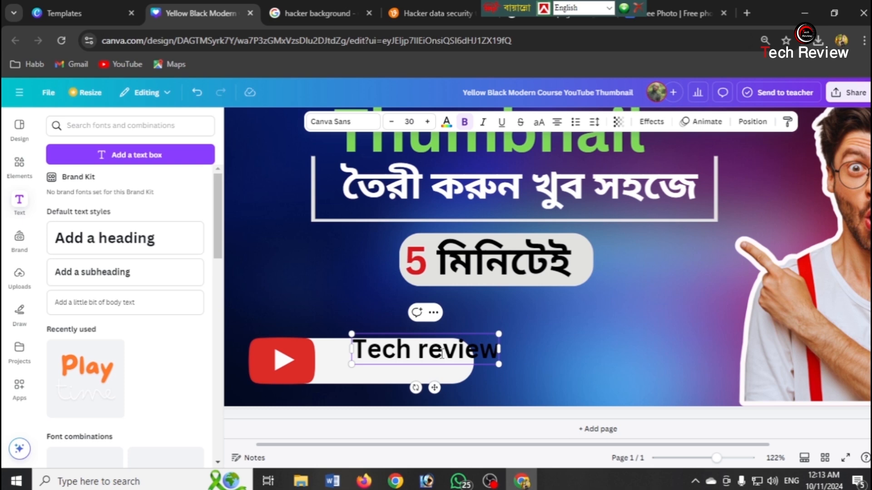
Center the "Tech review" text inside the off-white bar, leaving a slight gap after the YouTube logo.
{"action": "left_click_drag", "start_coordinate": [434, 387], "coordinate": [400, 399]}
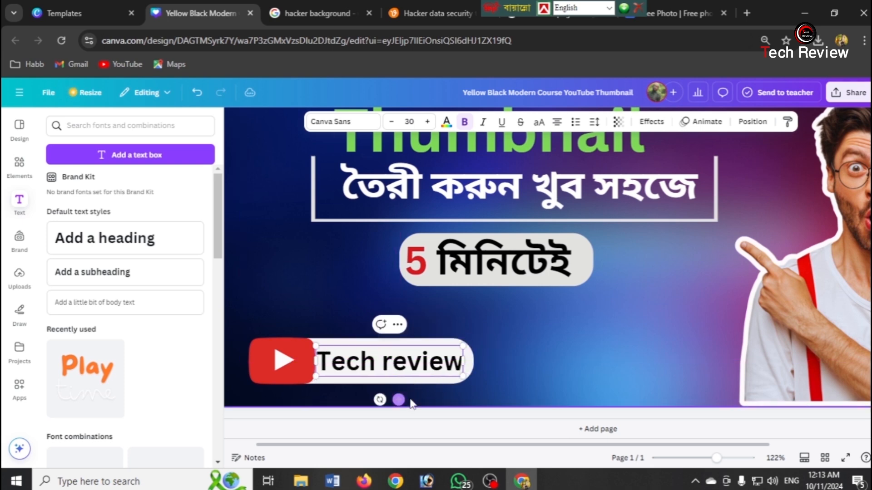
{"action": "key", "text": "Right"}
{"action": "key", "text": "Right"}
{"action": "key", "text": "Right"}
{"action": "key", "text": "Right"}
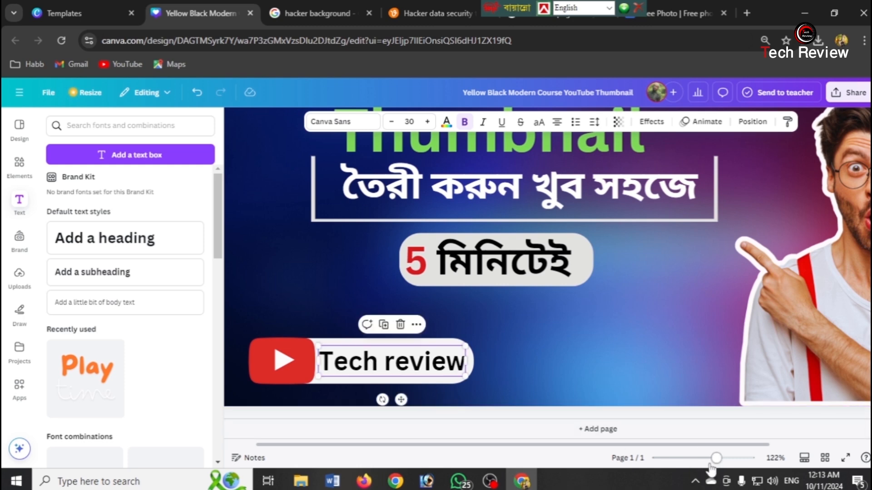
{"action": "left_click_drag", "start_coordinate": [716, 457], "coordinate": [694, 458]}
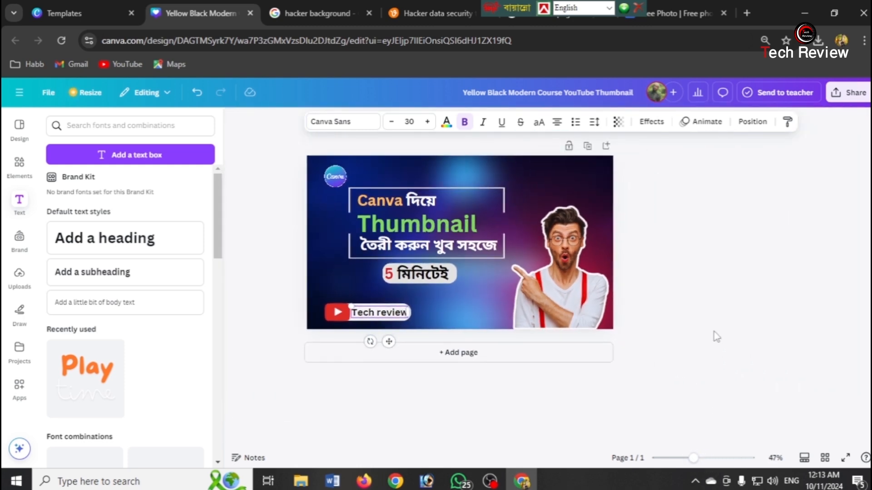
{"action": "left_click", "coordinate": [718, 320]}
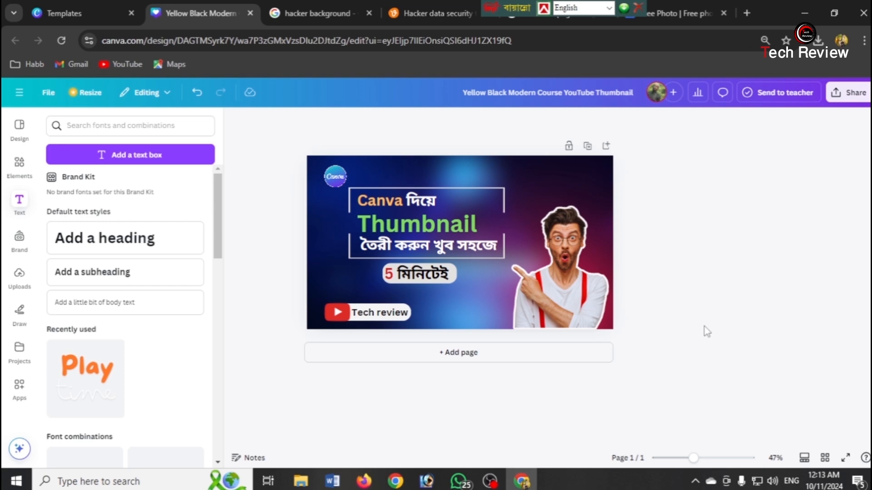
{"action": "scroll", "coordinate": [705, 331], "scroll_direction": "up", "scroll_amount": 1}
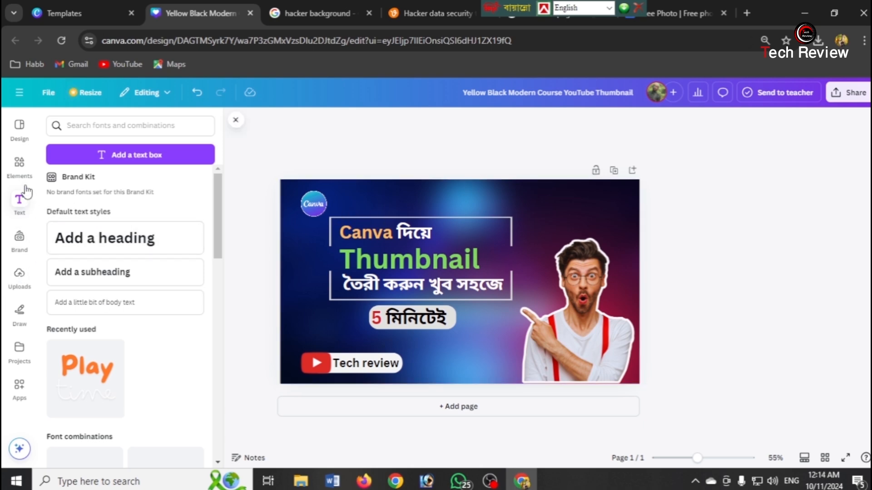
Add the recently used hand-drawn looping arrow to the thumbnail, enlarge it and recolor it light grey from the man's photo colors.
{"action": "left_click", "coordinate": [19, 163]}
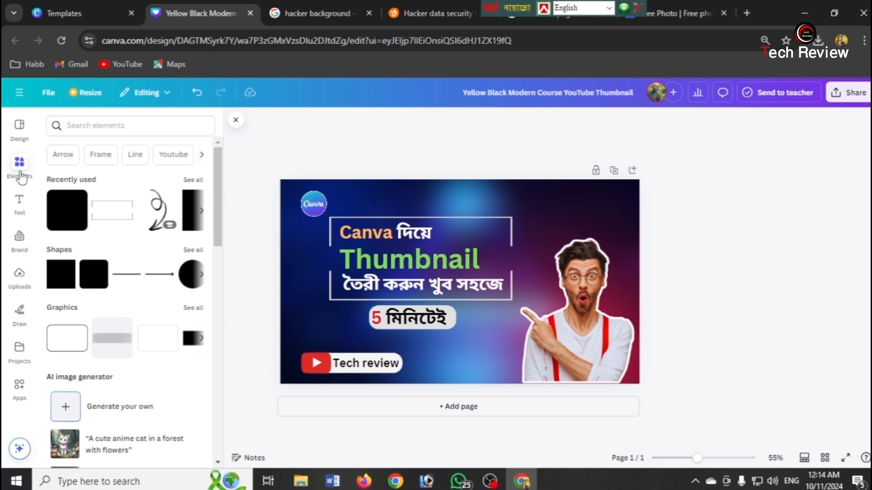
{"action": "left_click", "coordinate": [156, 212]}
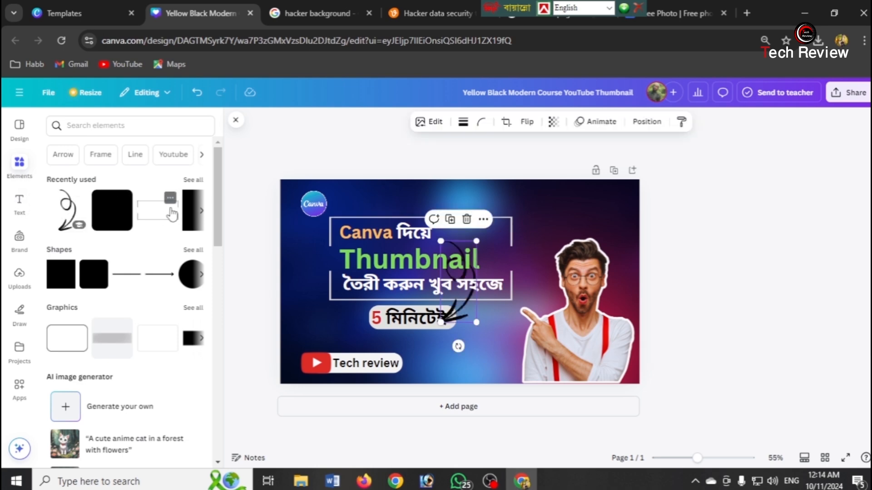
{"action": "left_click_drag", "start_coordinate": [476, 241], "coordinate": [591, 191]}
{"action": "left_click", "coordinate": [454, 121]}
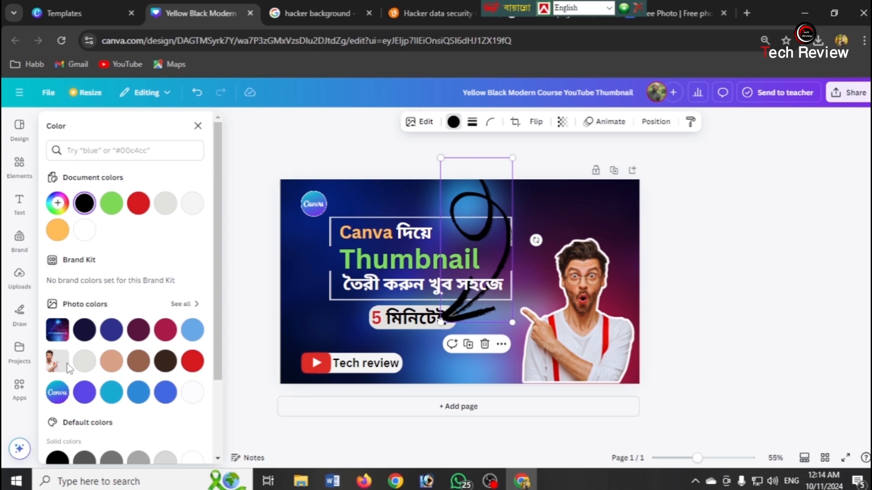
{"action": "left_click", "coordinate": [84, 362]}
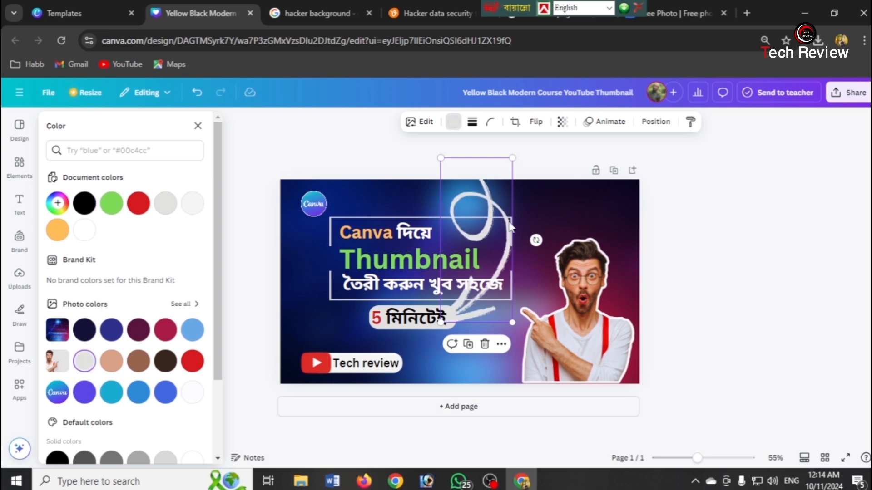
Rotate and shrink the looping arrow, placing it so it curves from the Canva logo down to the word "Canva" in the title.
{"action": "left_click_drag", "start_coordinate": [501, 196], "coordinate": [548, 194]}
{"action": "left_click_drag", "start_coordinate": [527, 338], "coordinate": [558, 190]}
{"action": "left_click_drag", "start_coordinate": [621, 245], "coordinate": [551, 211]}
{"action": "left_click_drag", "start_coordinate": [522, 249], "coordinate": [359, 205]}
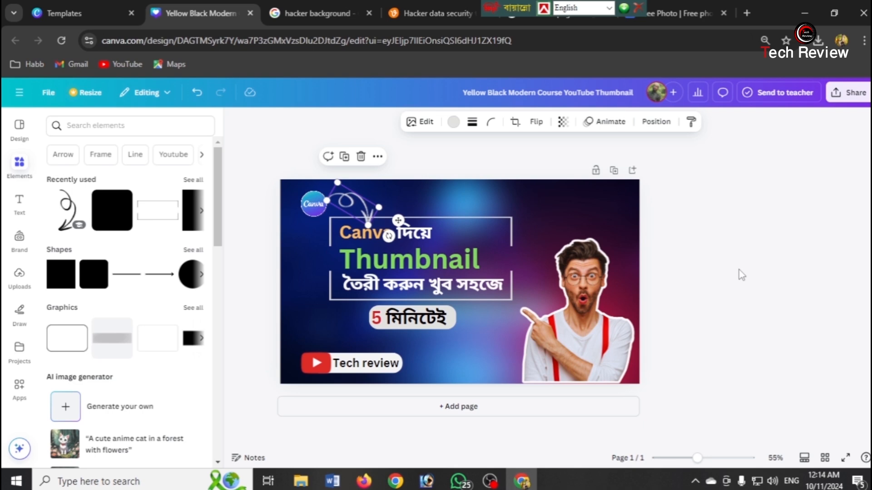
{"action": "left_click", "coordinate": [741, 275]}
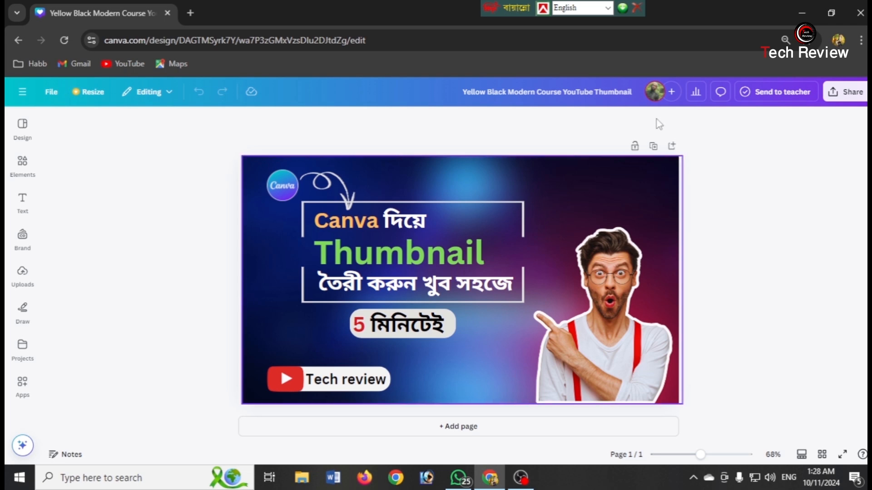
Download the finished thumbnail as a JPG at size 1 and quality 80, and check the browser's downloads.
{"action": "left_click", "coordinate": [838, 101]}
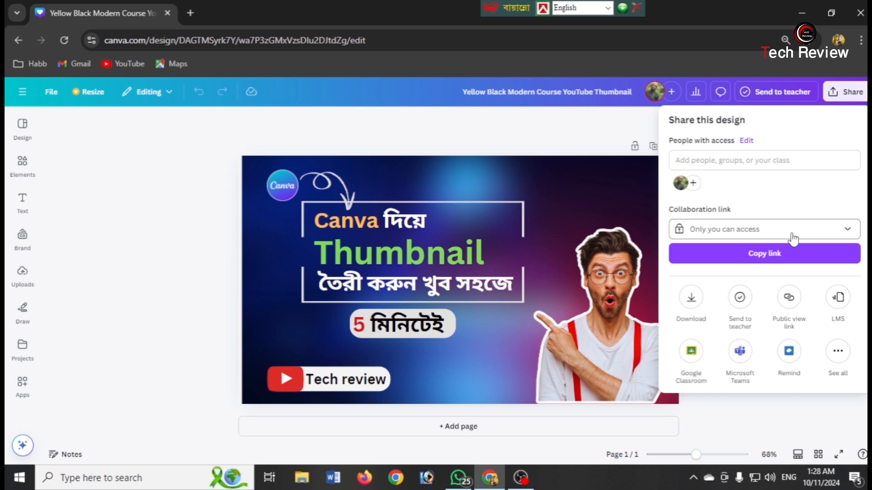
{"action": "left_click", "coordinate": [697, 307]}
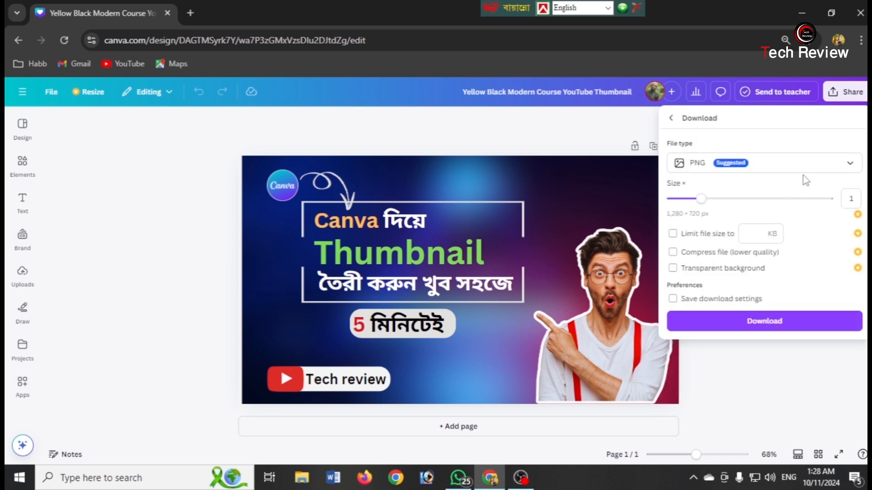
{"action": "left_click", "coordinate": [811, 167]}
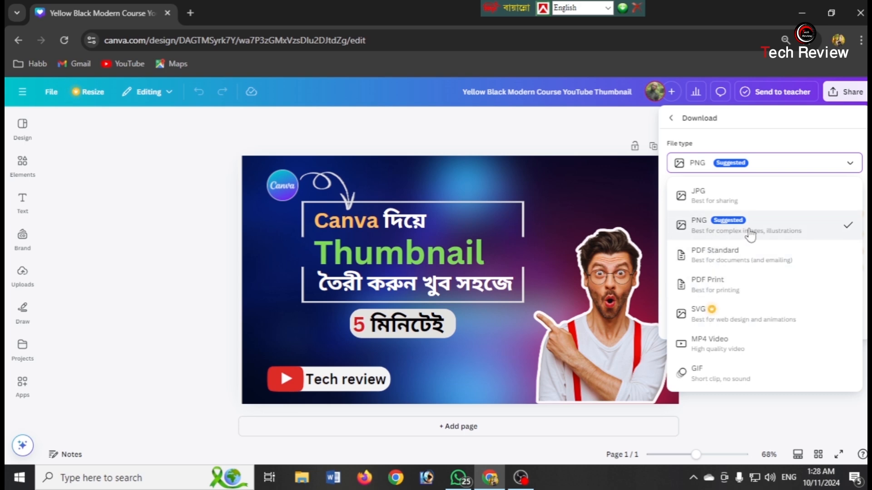
{"action": "left_click", "coordinate": [750, 205]}
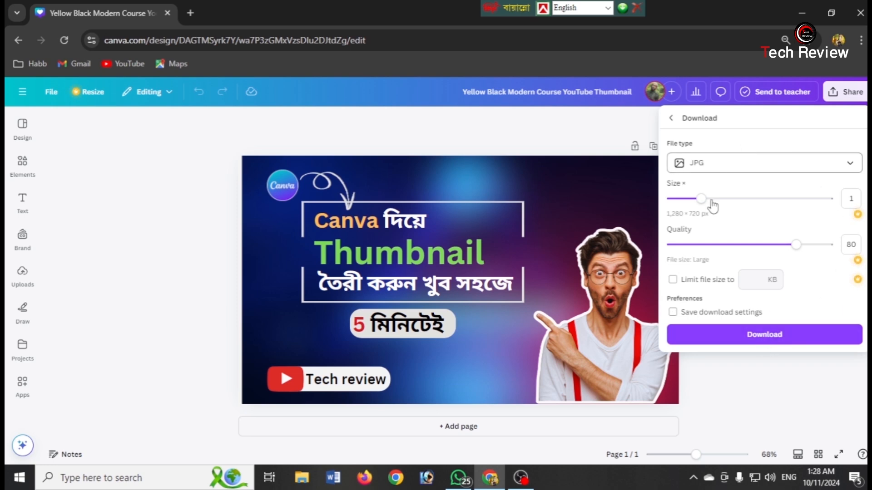
{"action": "left_click", "coordinate": [752, 338]}
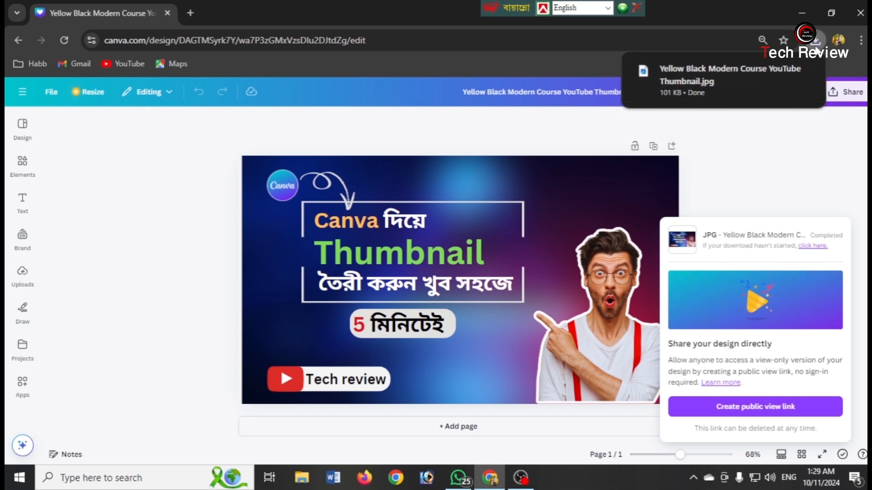
{"action": "left_click", "coordinate": [816, 41]}
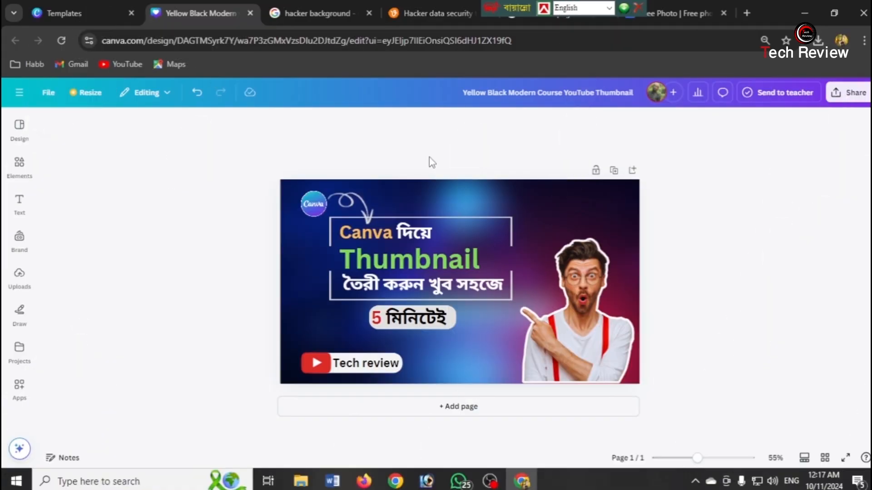